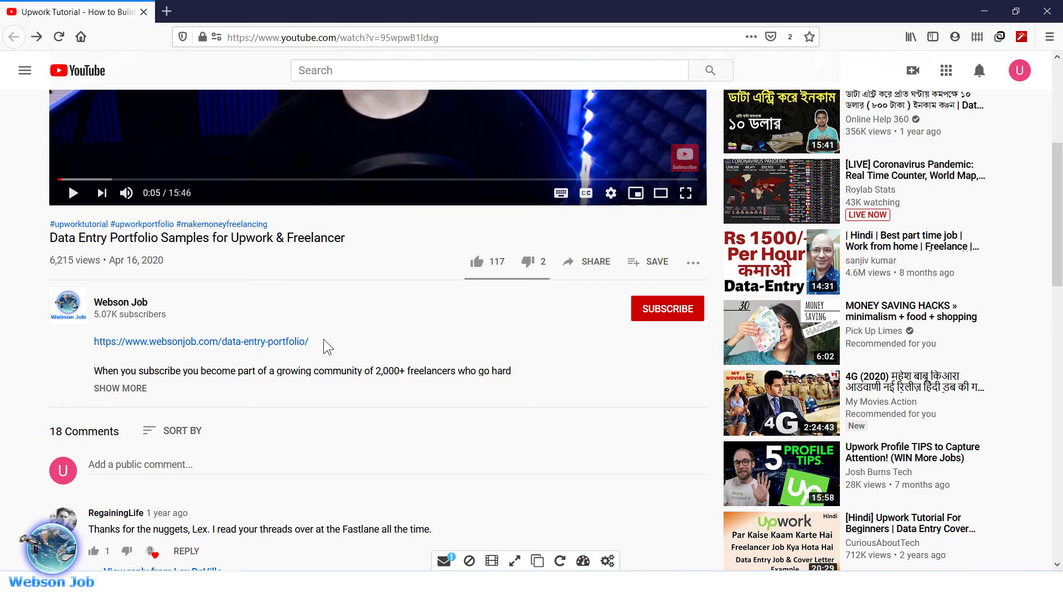
Copy the data entry portfolio link from the description and load it in the private window.
drag(322, 344, 100, 349)
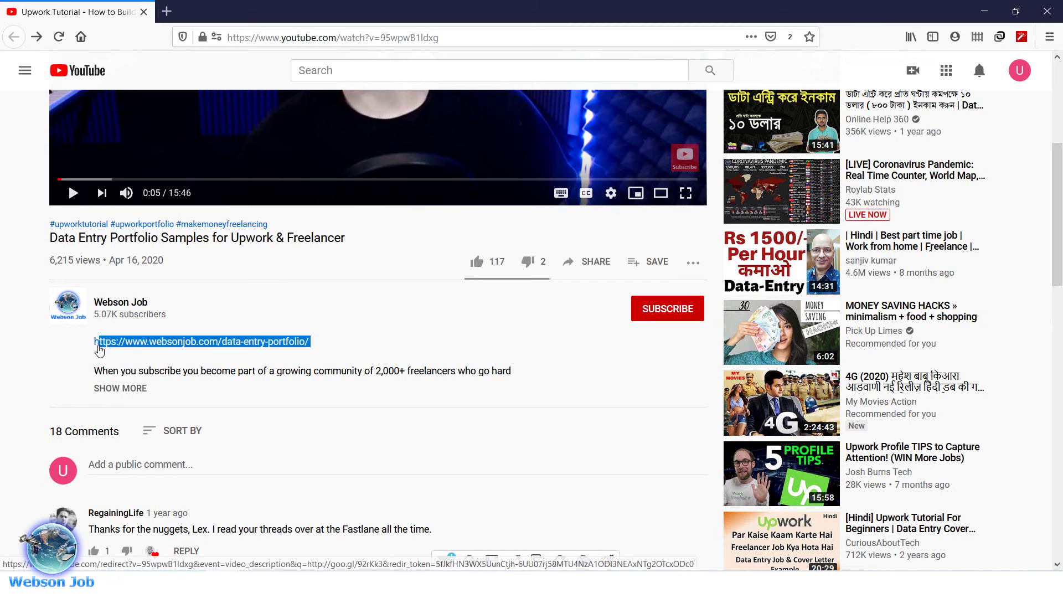
right_click(112, 344)
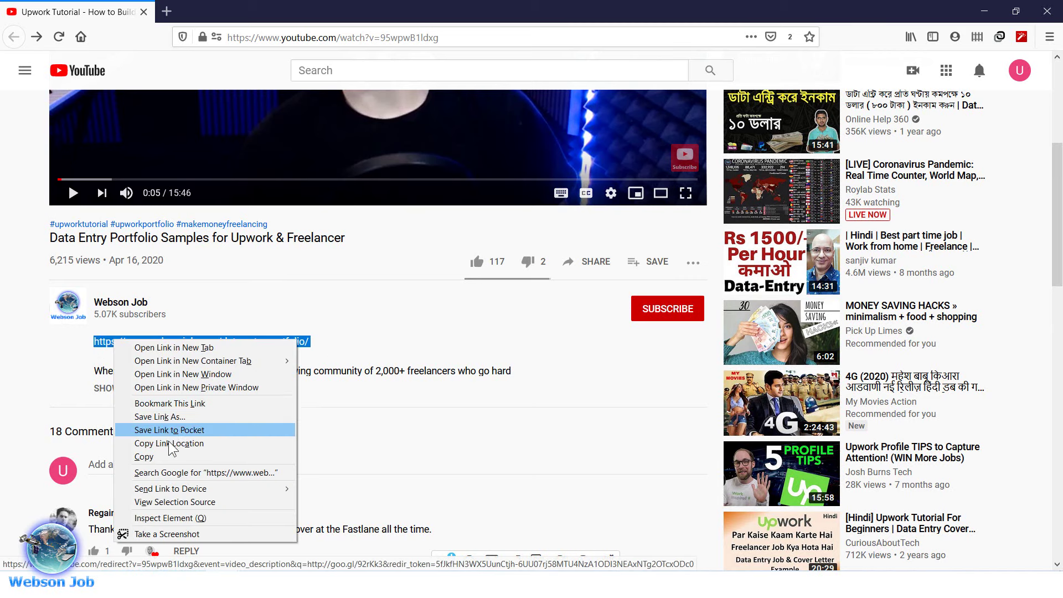
click(168, 458)
right_click(331, 41)
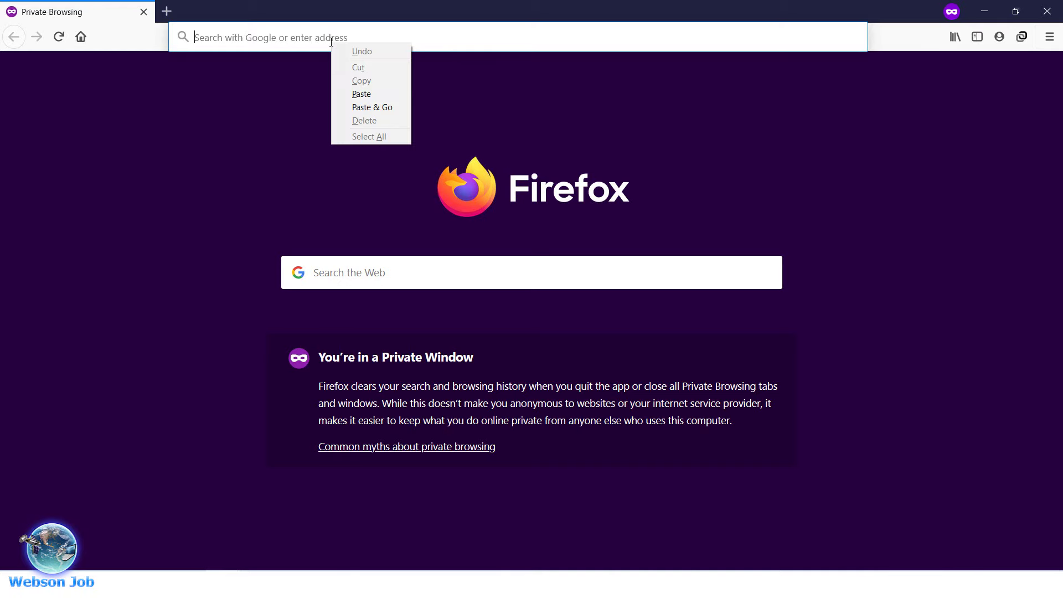
click(382, 110)
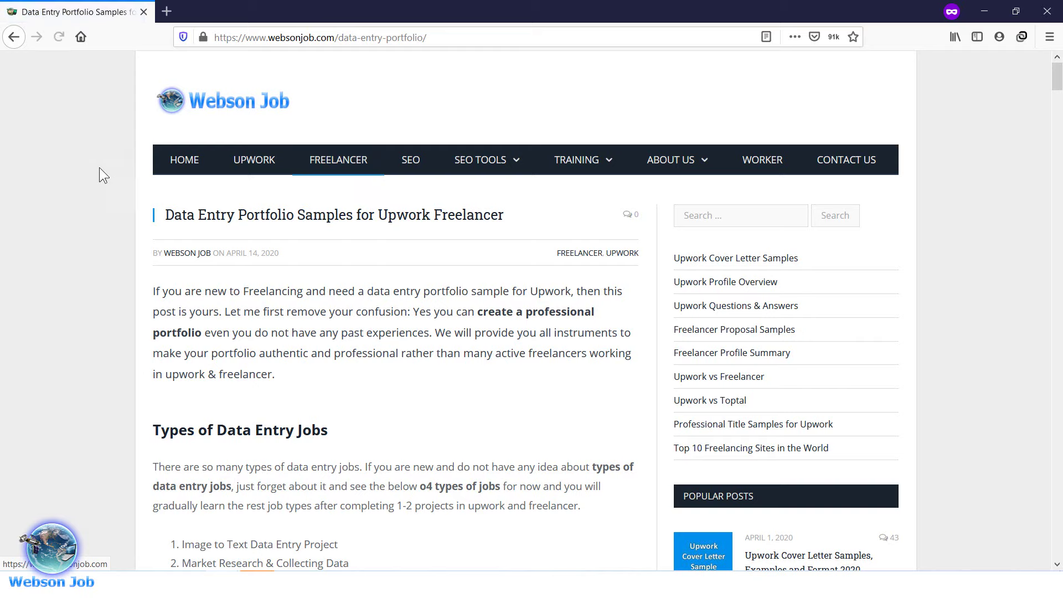
Scroll down the article and highlight the Data Entry Portfolio Sample (01) heading.
scroll(95, 181, down, 15)
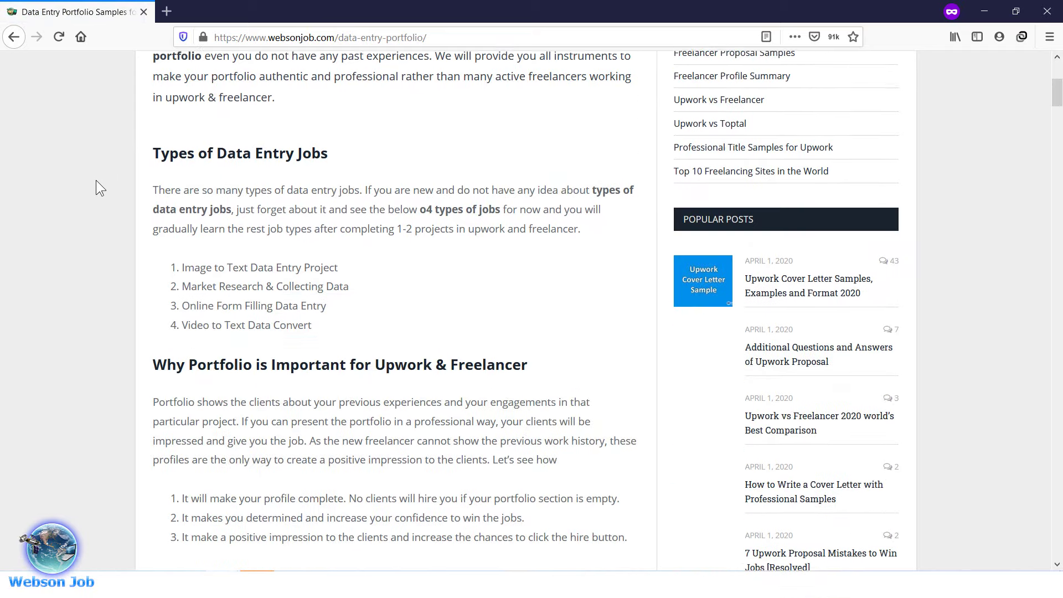
scroll(95, 187, down, 15)
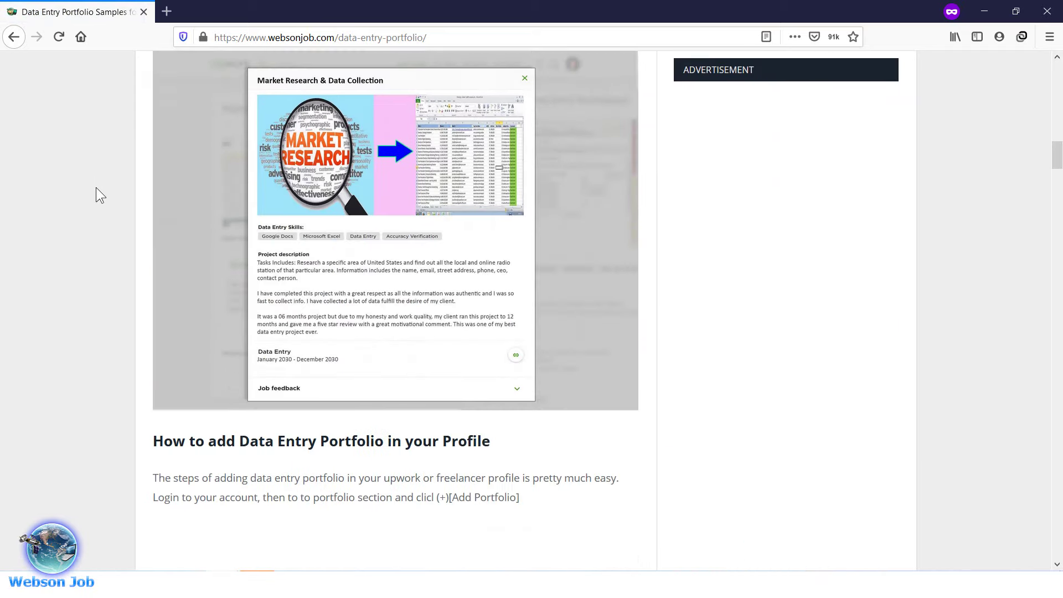
scroll(96, 190, down, 12)
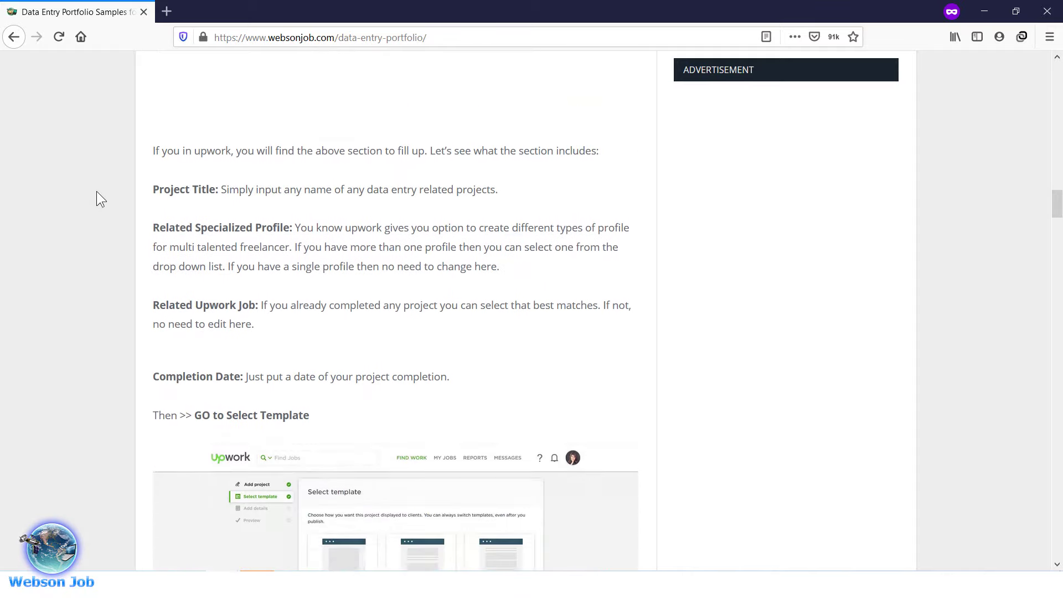
scroll(96, 194, down, 15)
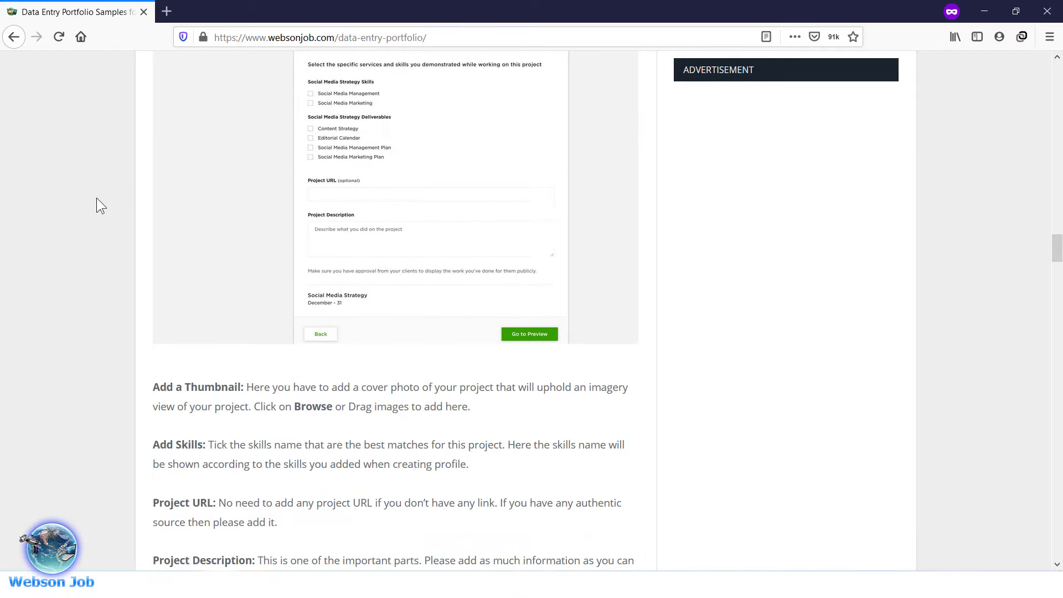
scroll(96, 198, down, 5)
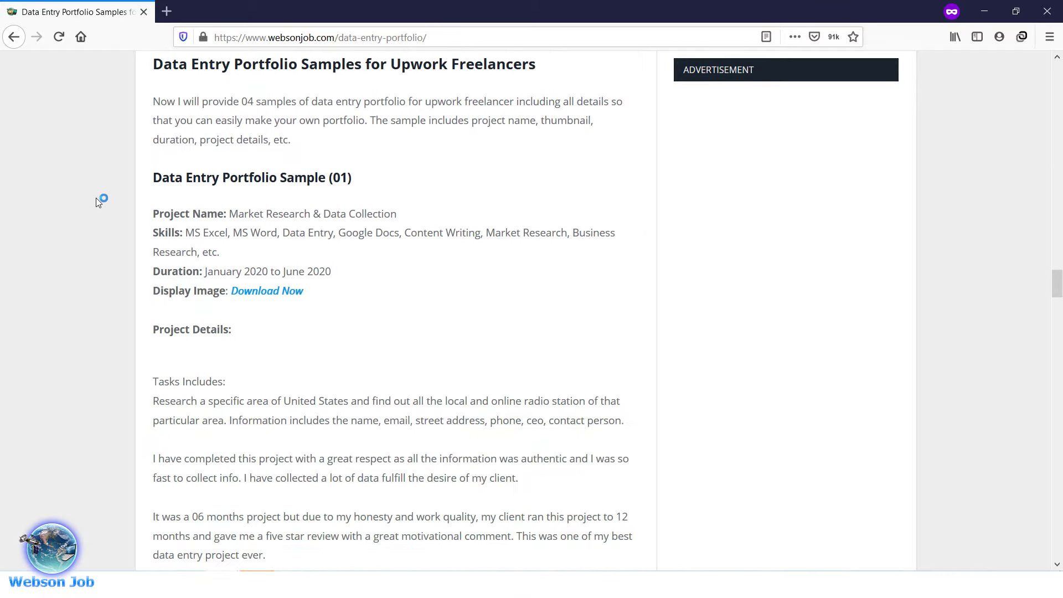
drag(153, 178, 372, 182)
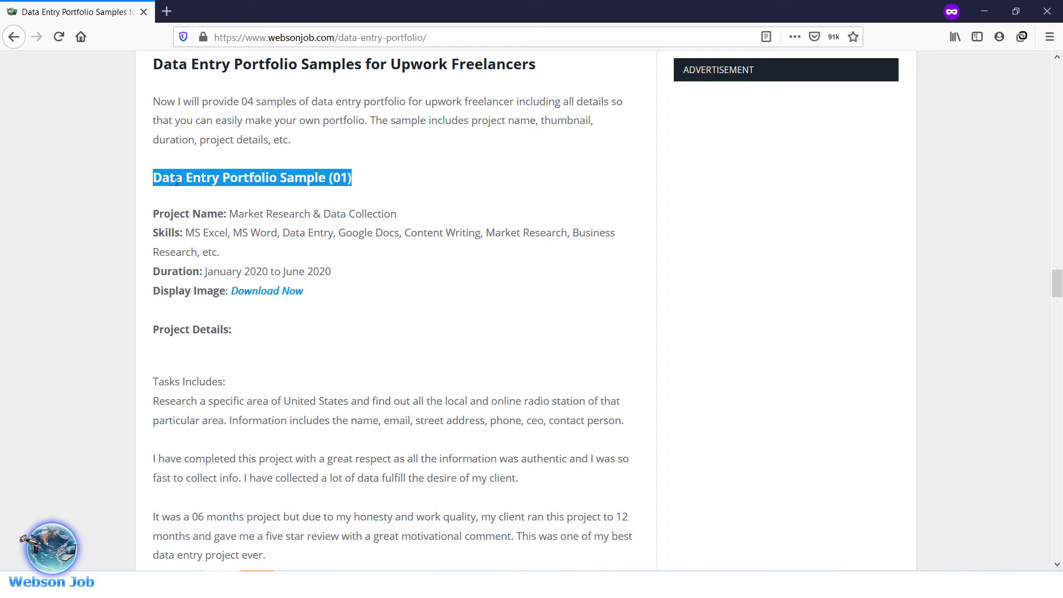
click(157, 182)
drag(156, 182, 368, 174)
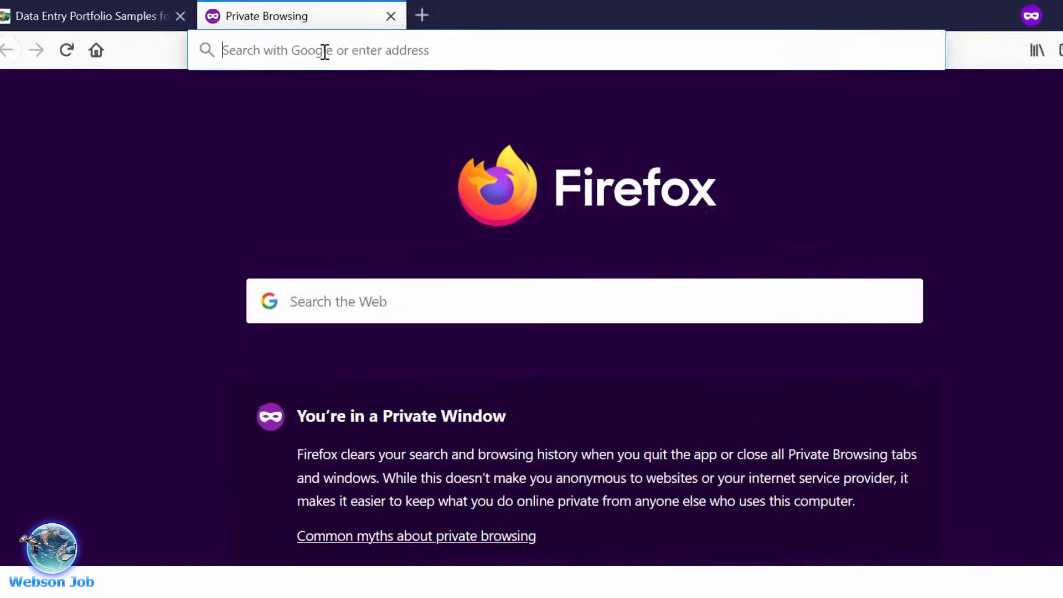
Go to upwork.com and log in with the saved username and password.
text(upwork.com)
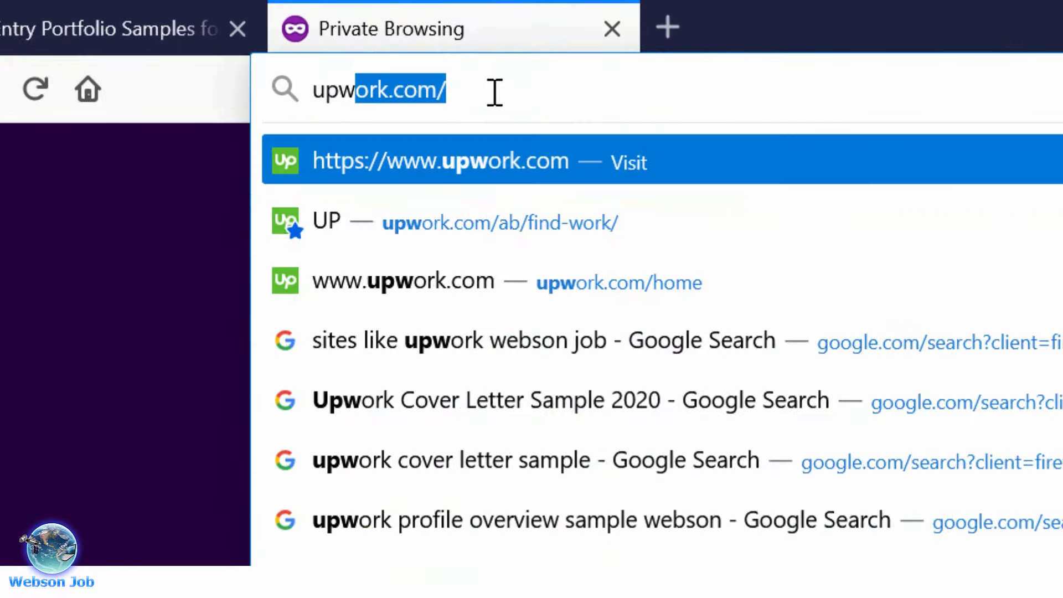
key(Return)
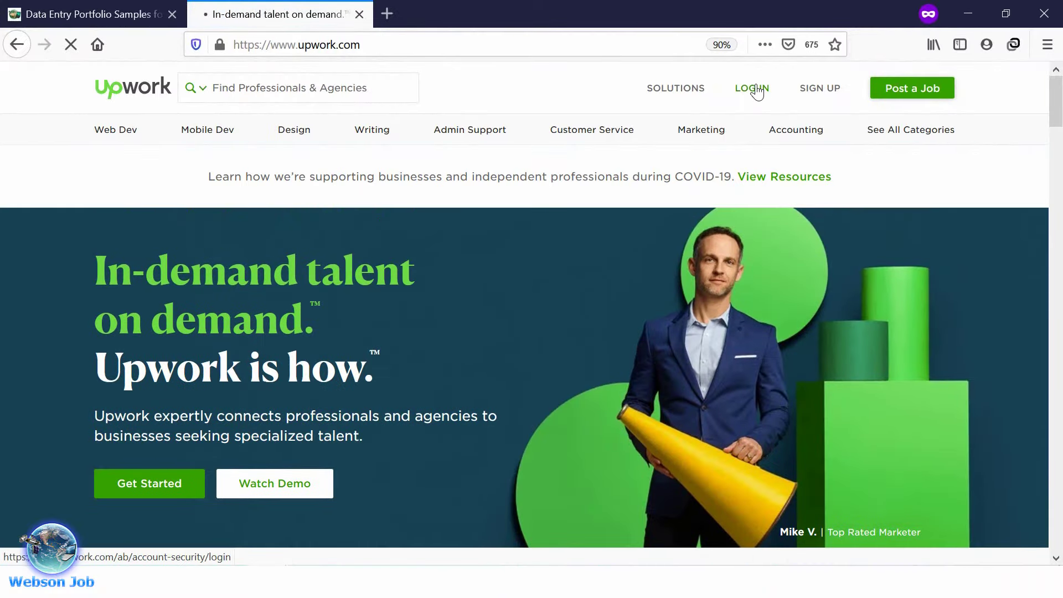
click(756, 90)
click(515, 247)
key(Return)
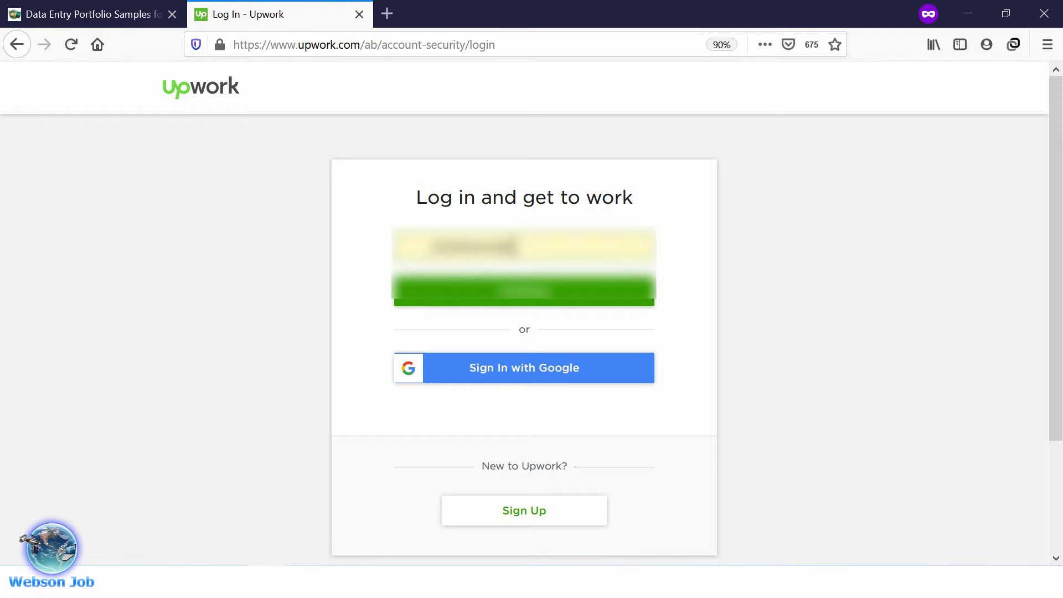
click(502, 300)
click(470, 262)
key(Return)
click(470, 264)
click(527, 304)
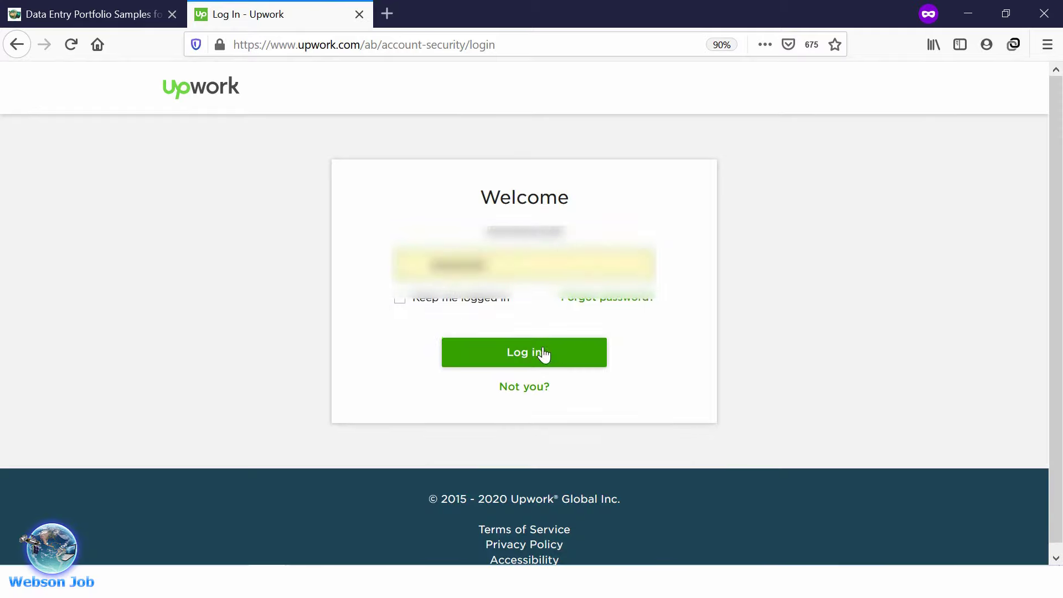
click(539, 357)
Open your freelancer profile and start a new project in the Portfolio section.
mouse_move(550, 99)
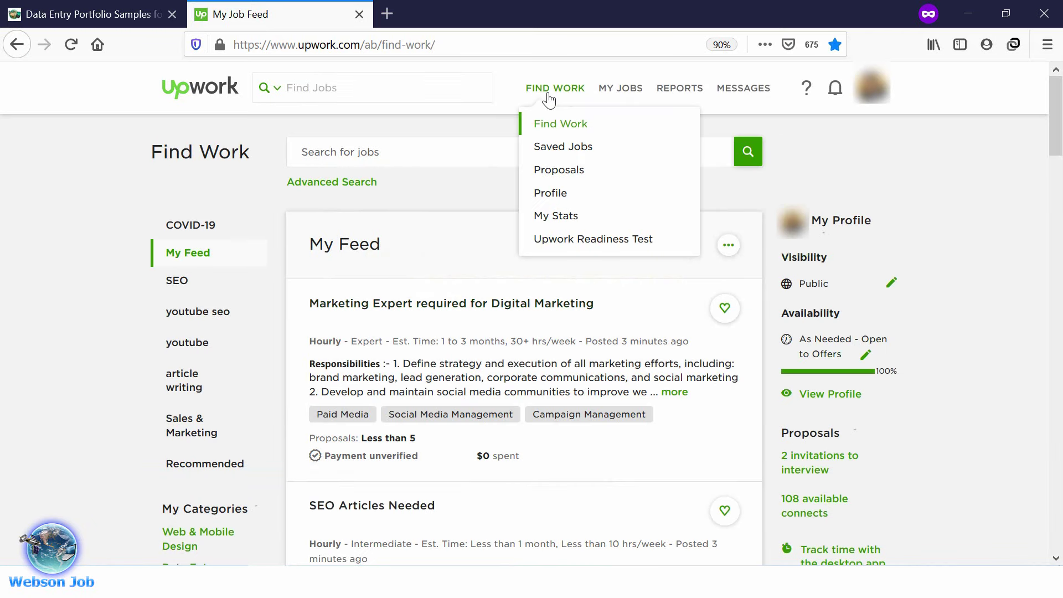
click(570, 195)
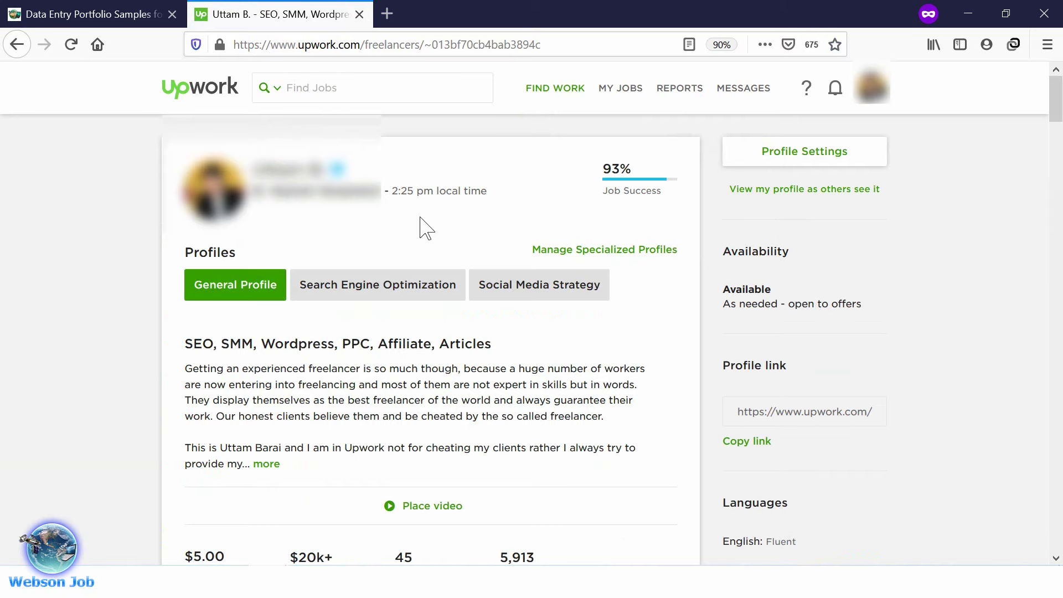
scroll(427, 227, down, 15)
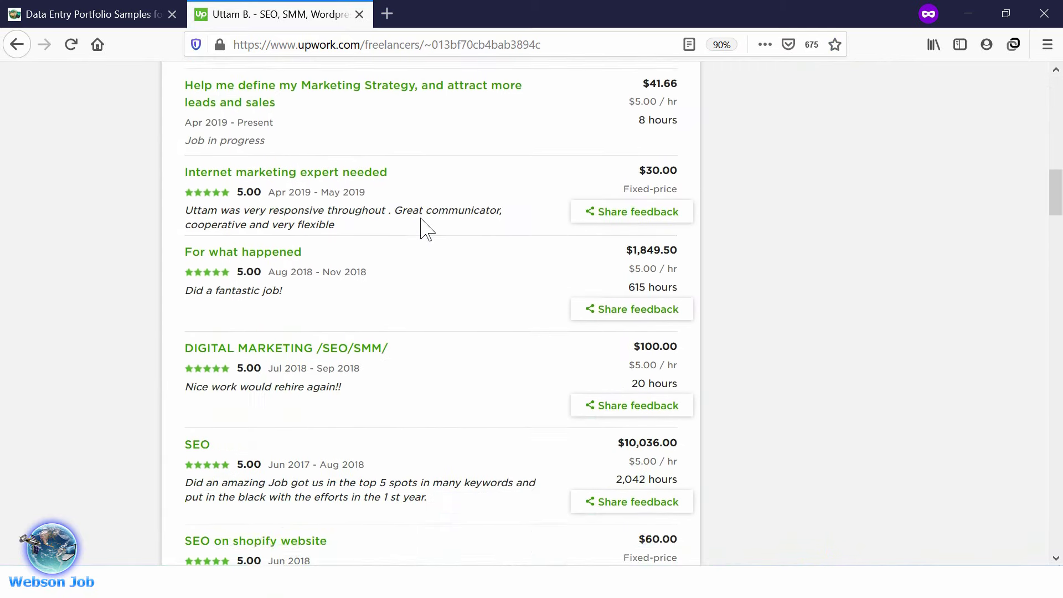
scroll(427, 227, down, 16)
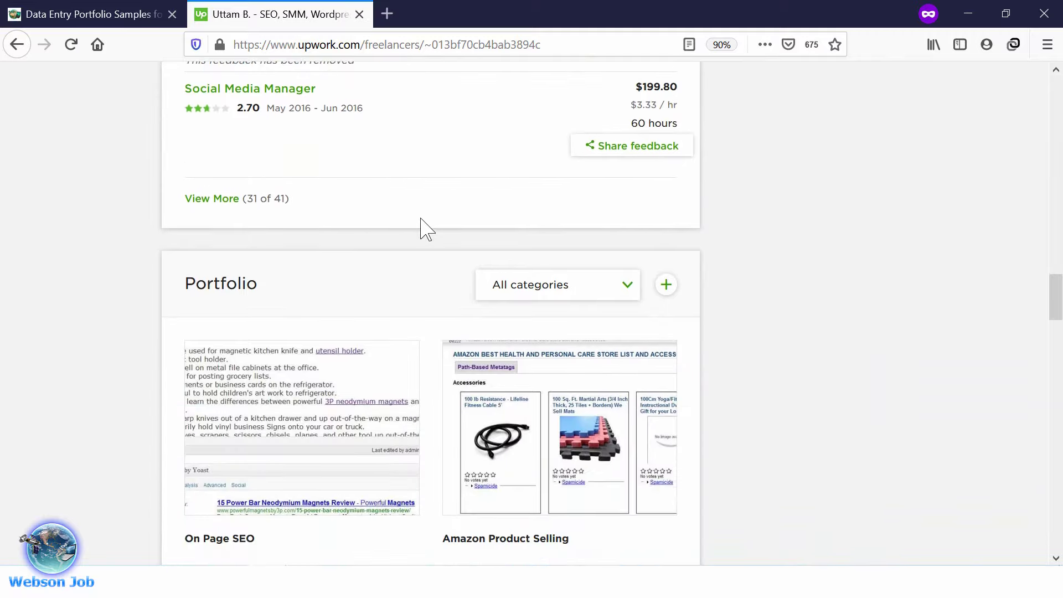
scroll(427, 227, down, 3)
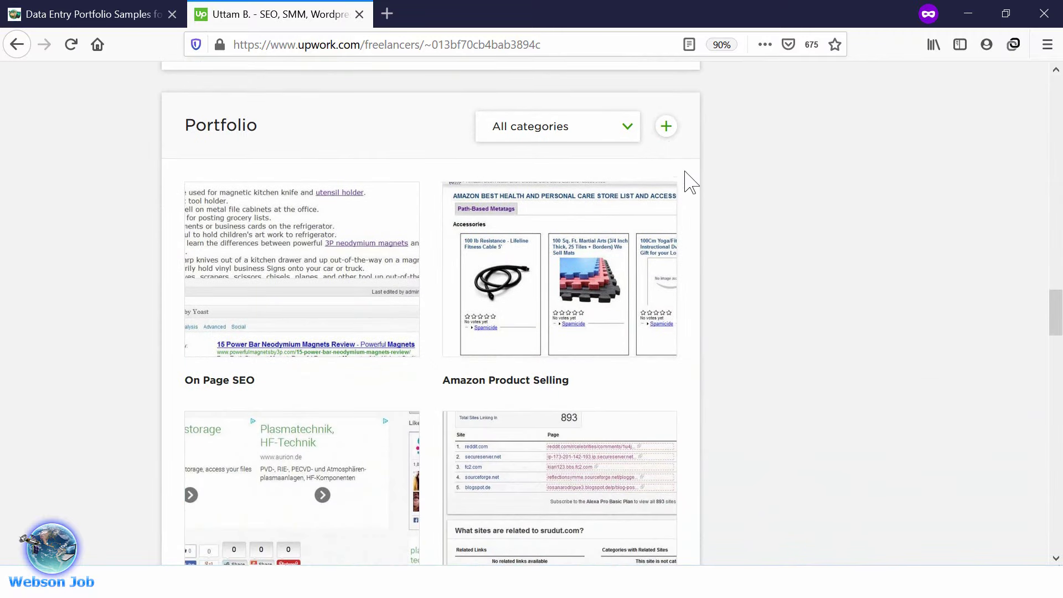
click(667, 135)
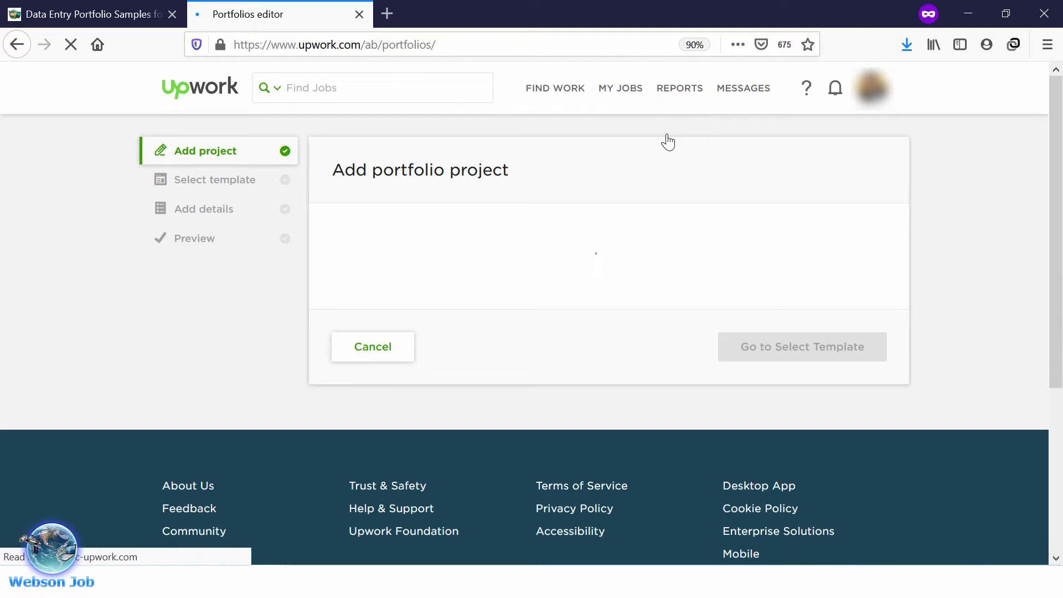
Paste 'Market Research & Data Collection' from the article as the Project Title.
click(389, 254)
click(316, 288)
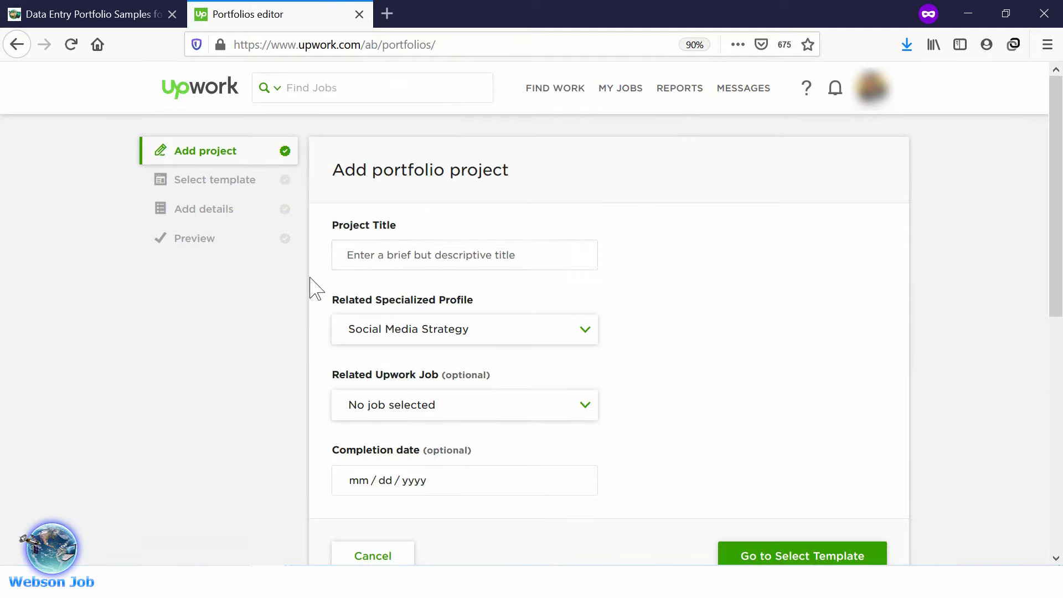
click(411, 260)
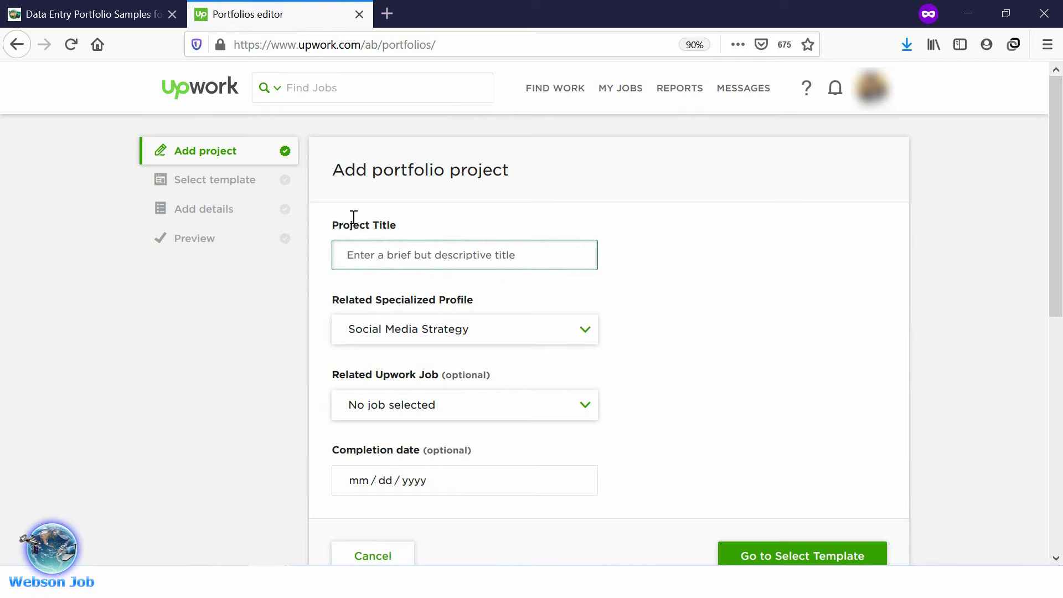
click(100, 13)
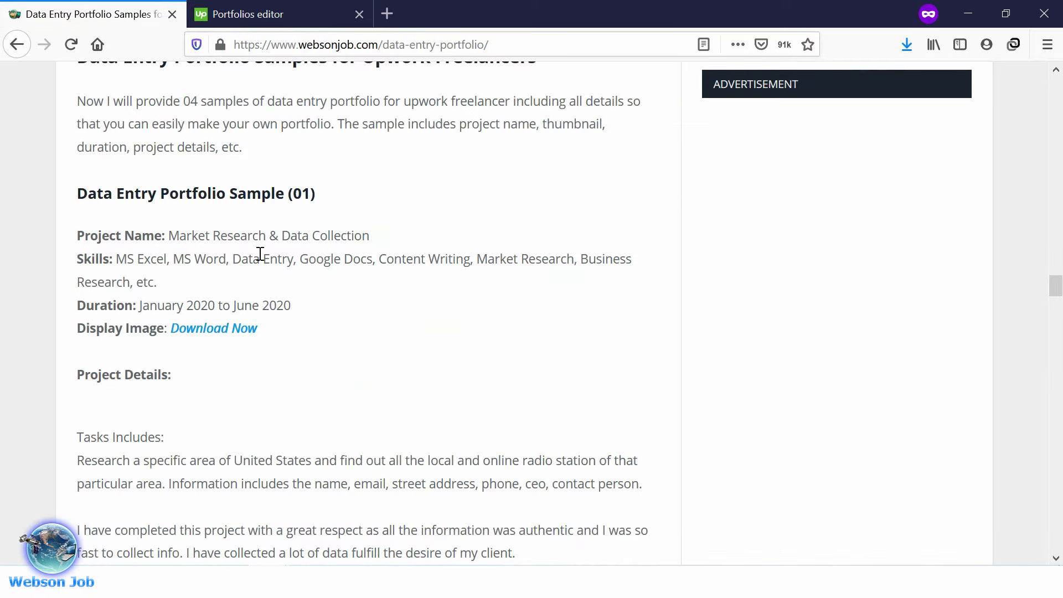
drag(176, 235, 367, 234)
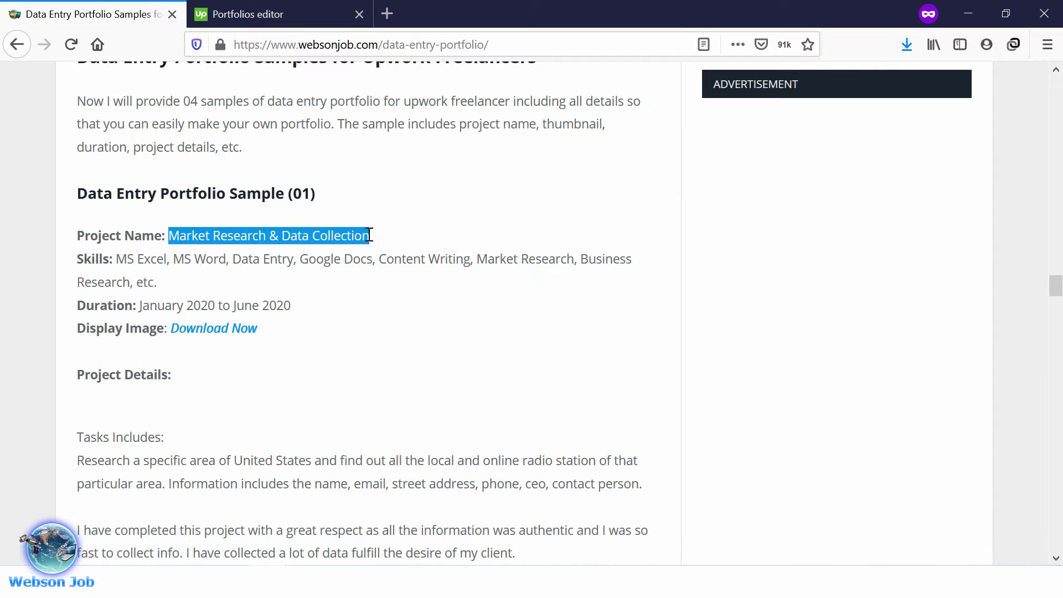
click(304, 17)
text(Market Research & Data Collection)
Set the completion date to April 1, 2020 and continue to template selection.
scroll(406, 251, down, 3)
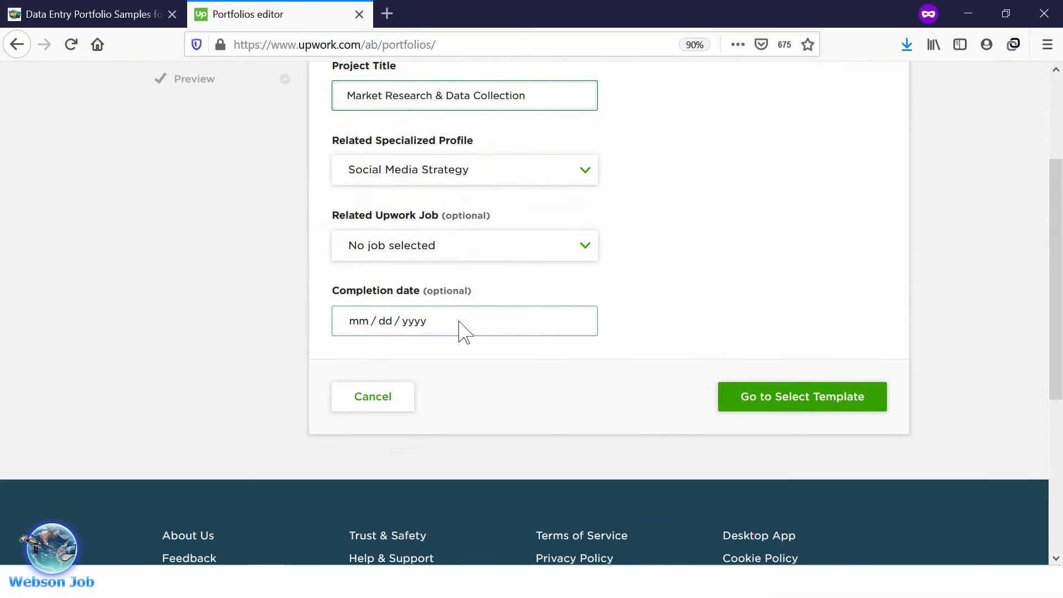
click(459, 327)
click(440, 410)
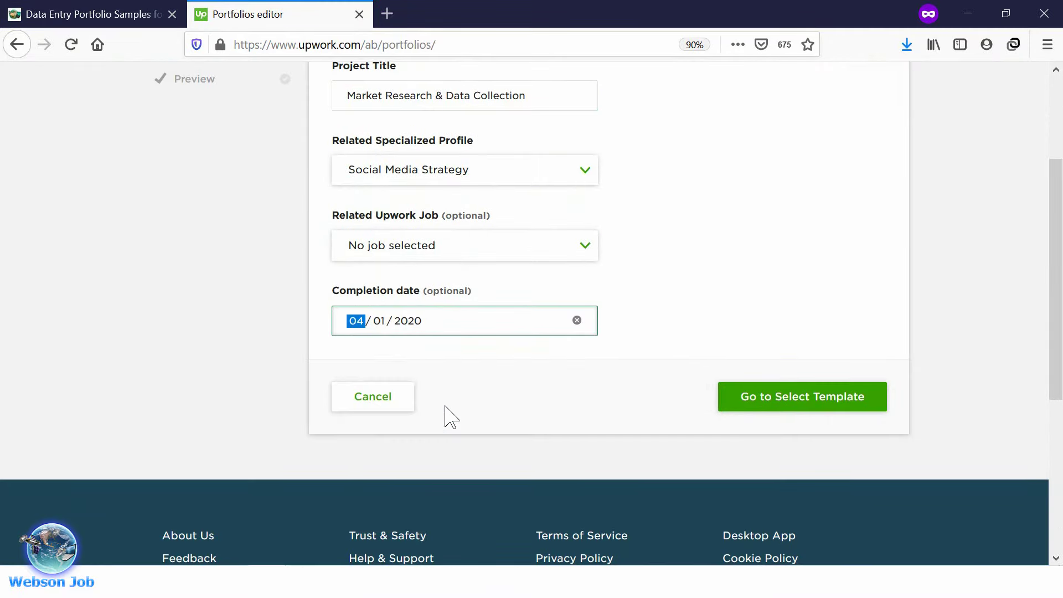
click(790, 402)
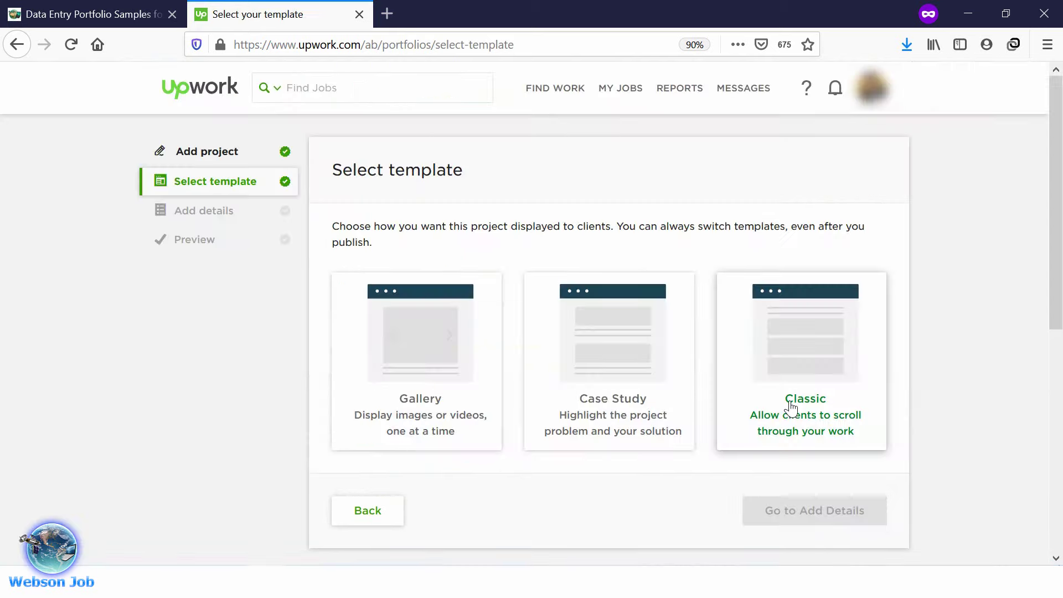
Choose the Gallery template and continue to the Add details step.
click(423, 344)
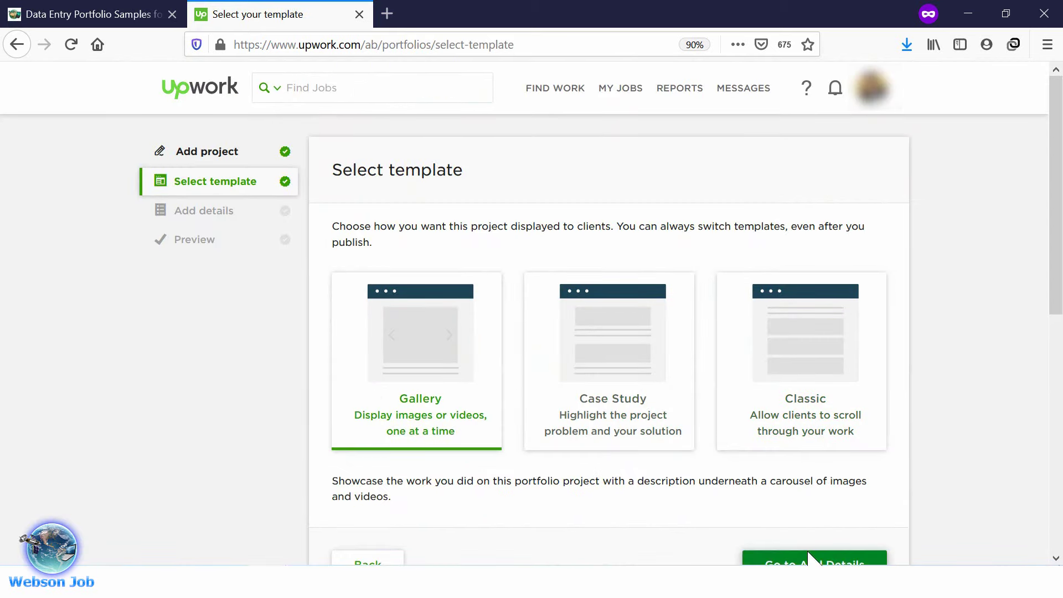
scroll(842, 546, down, 3)
click(803, 413)
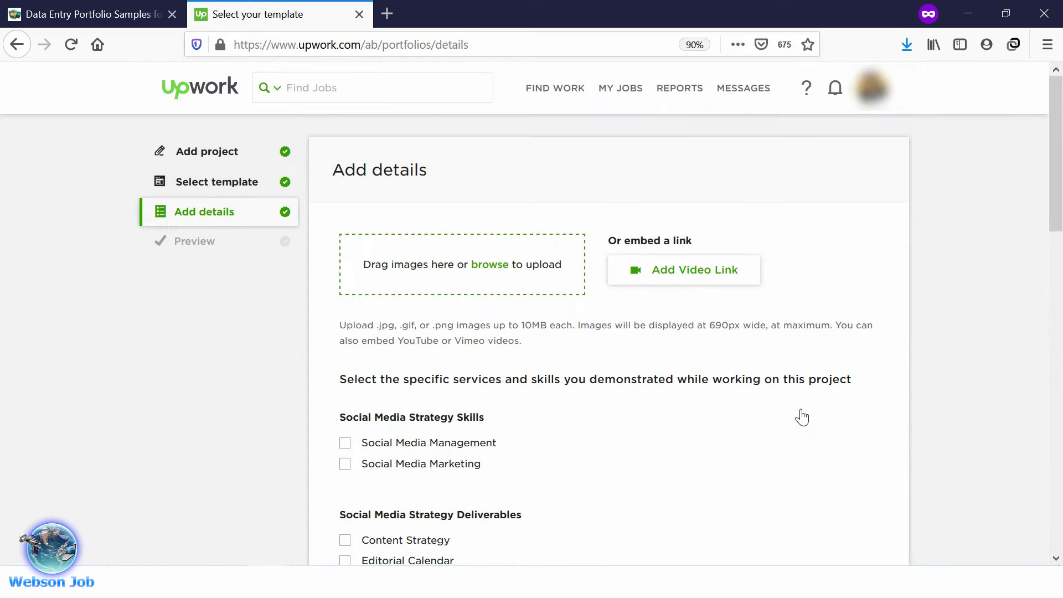
scroll(617, 412, down, 3)
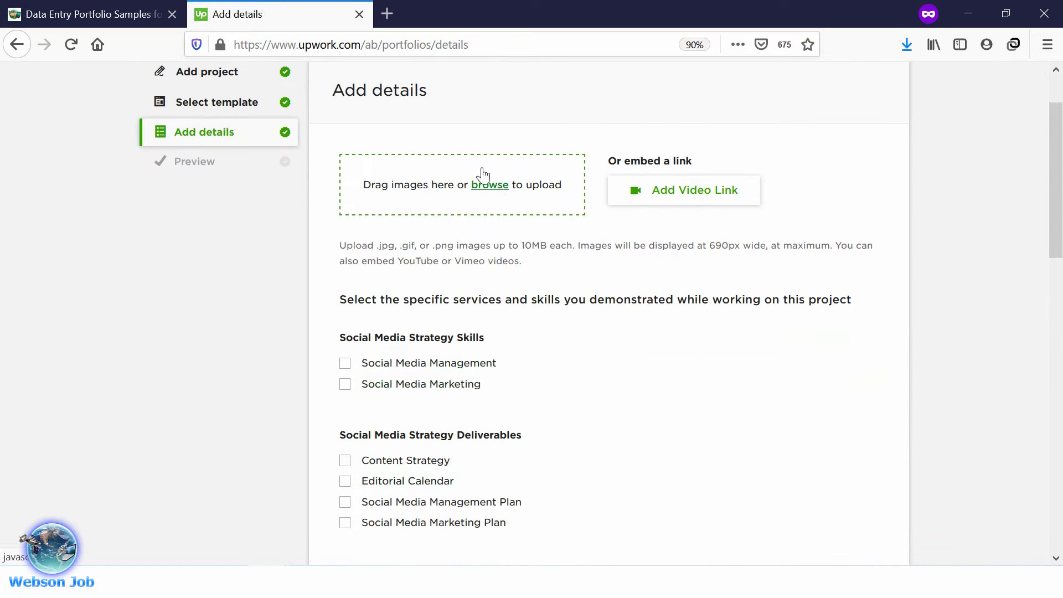
Save the Market Research sample's display image to the computer and begin an image upload.
click(58, 13)
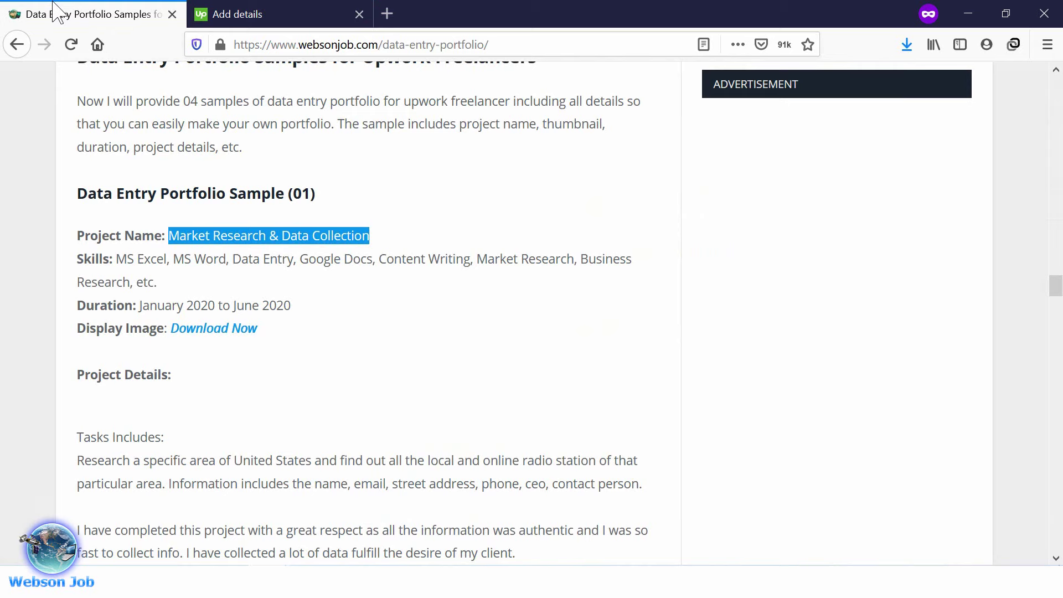
right_click(212, 328)
click(244, 338)
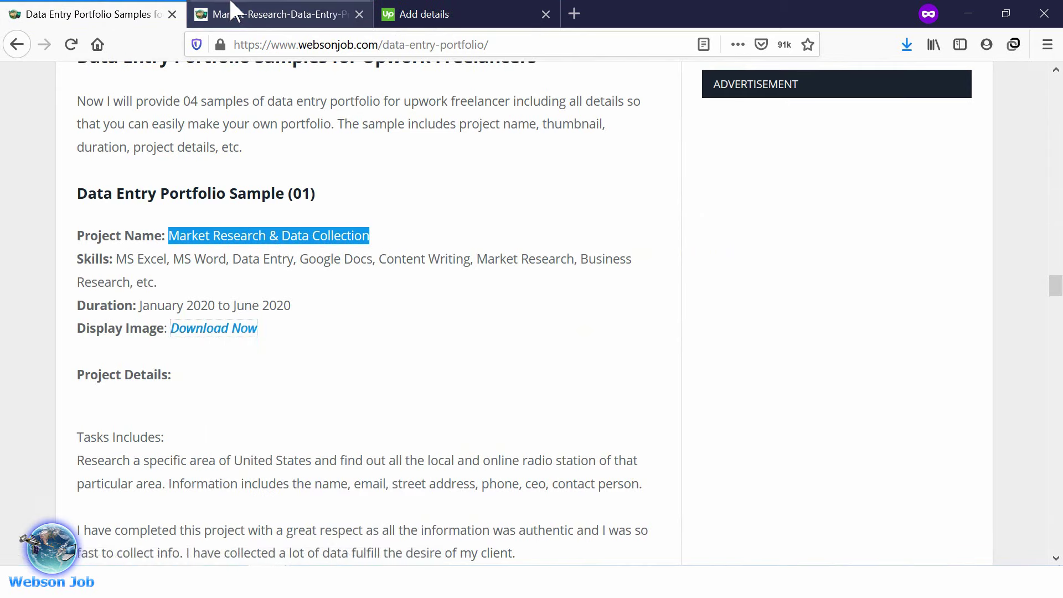
click(231, 11)
right_click(357, 183)
click(400, 235)
click(823, 543)
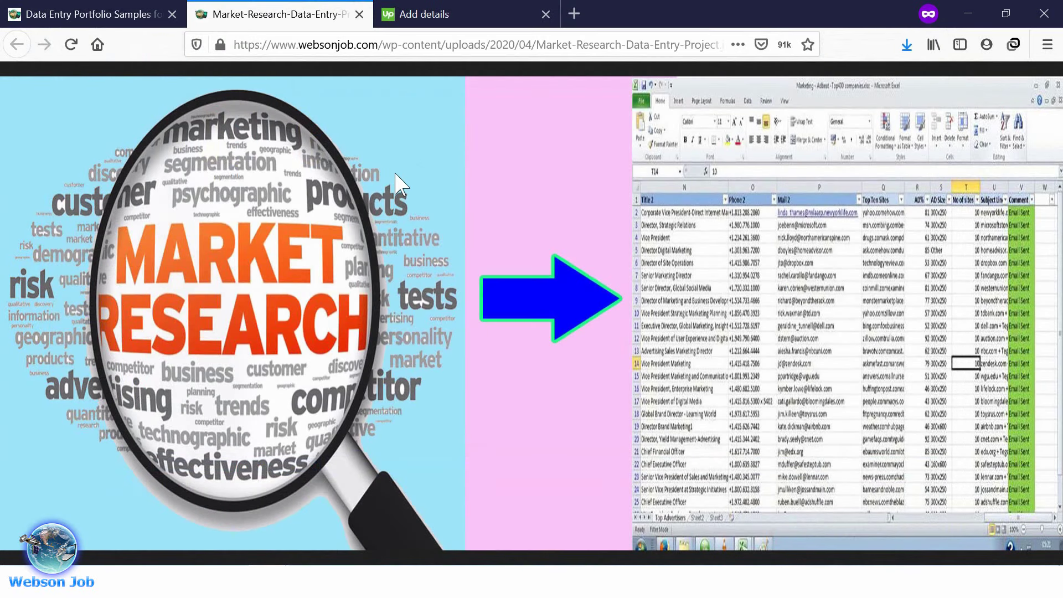
click(359, 14)
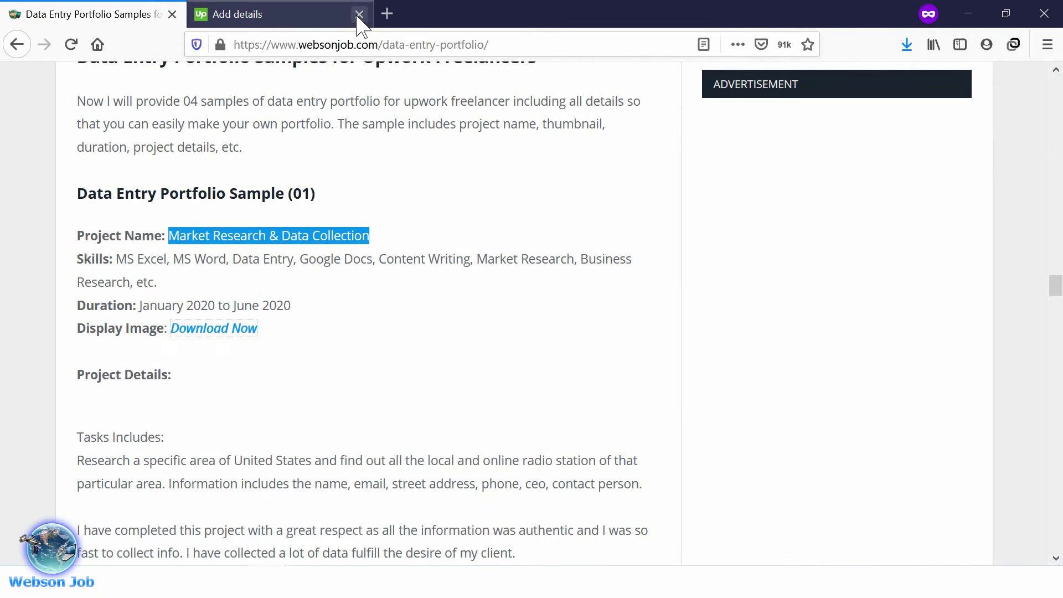
click(264, 11)
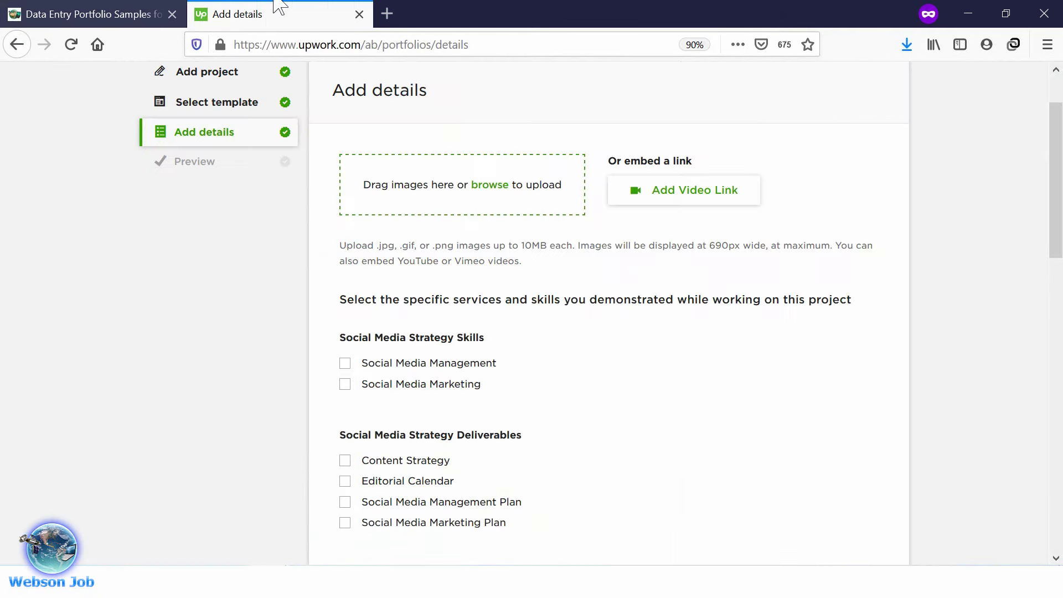
click(487, 187)
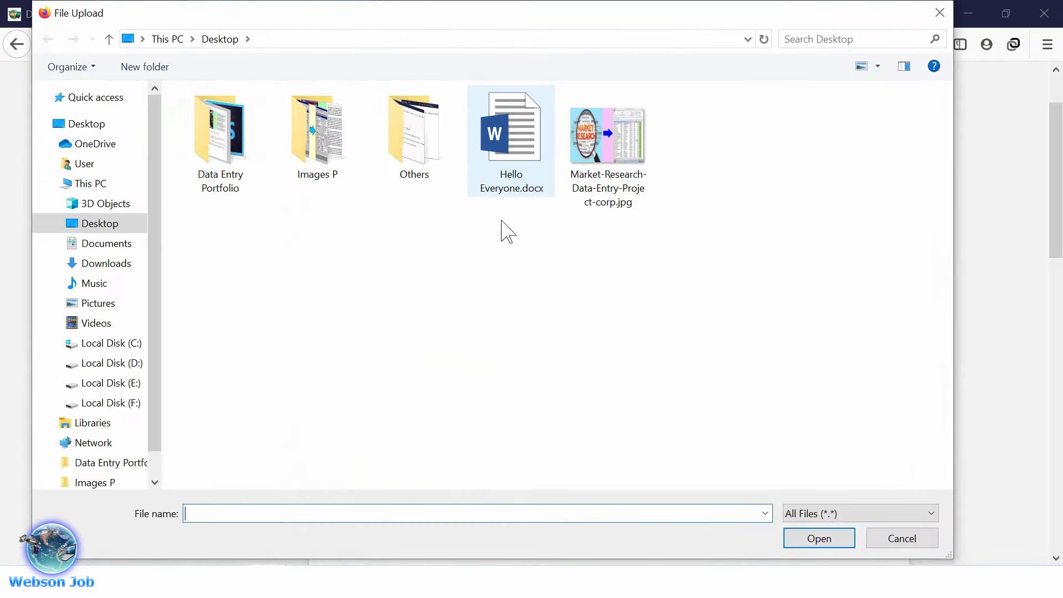
Upload Market-Research-Data-Entry-Project-corp.jpg from the Desktop as the cover image.
click(619, 166)
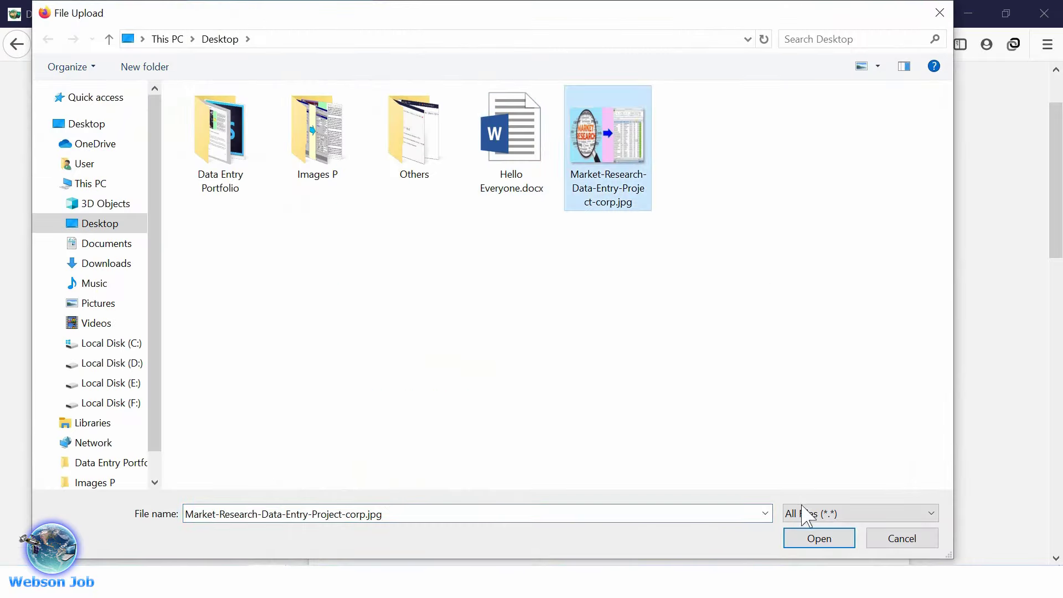
click(813, 538)
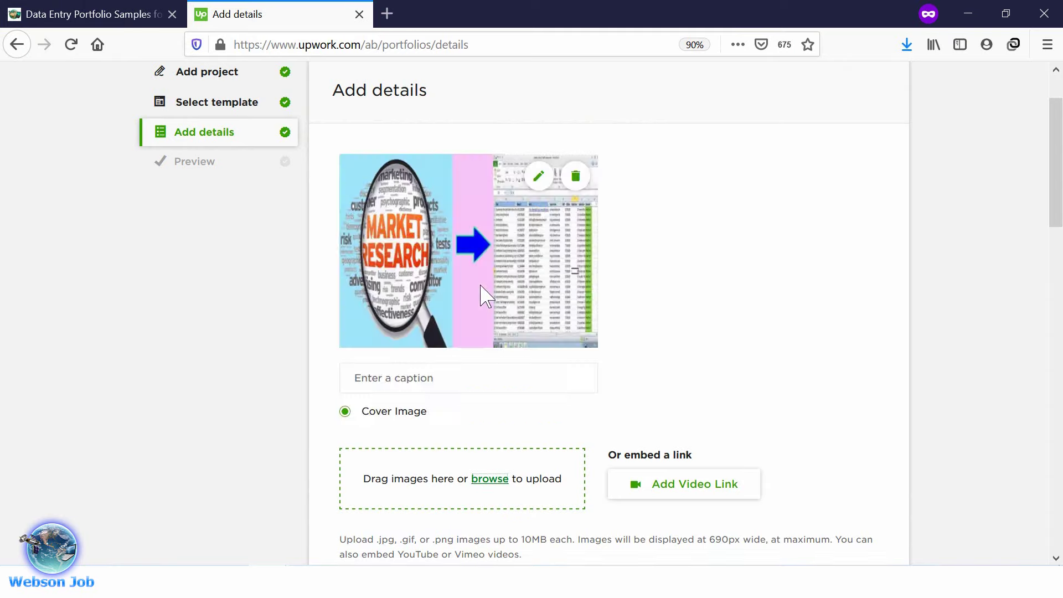
scroll(482, 294, down, 7)
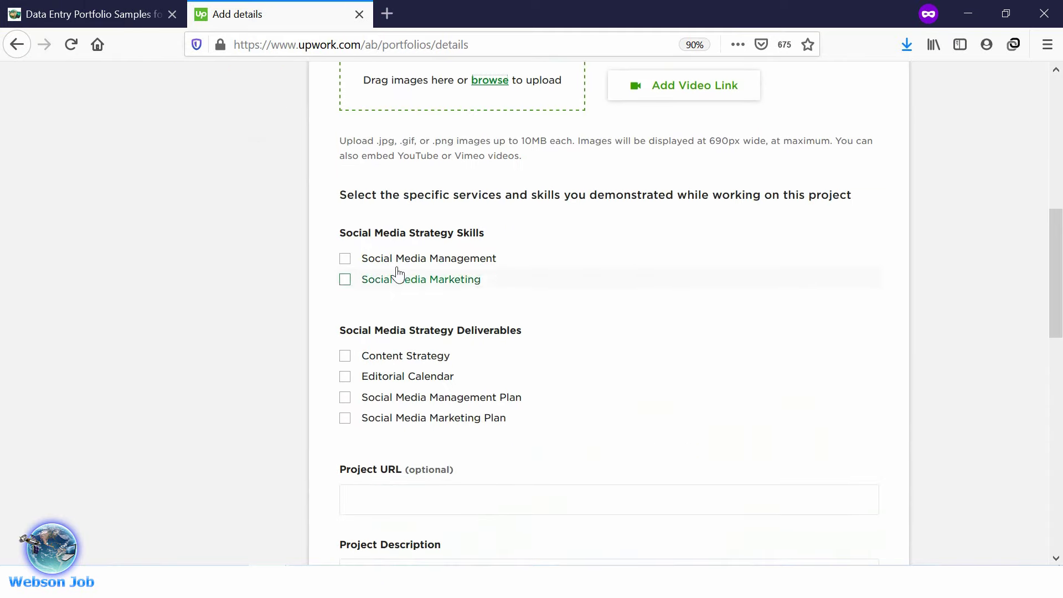
Tick the Social Media Management and Social Media Marketing skills.
click(353, 266)
click(348, 287)
scroll(333, 430, down, 4)
Paste the sample's three Tasks Includes paragraphs into Project Description and open the preview.
click(389, 346)
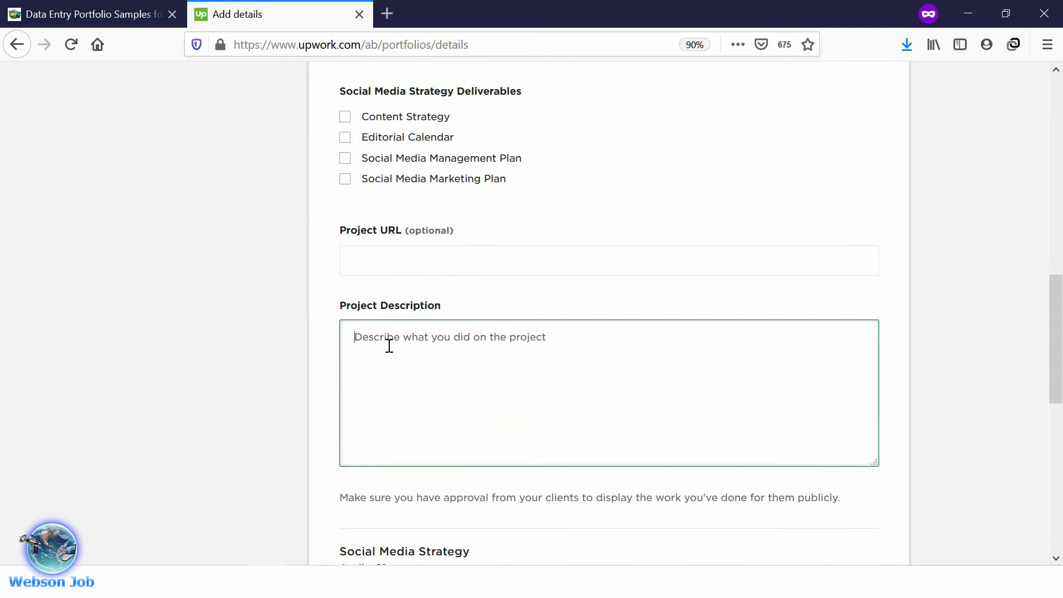
click(109, 14)
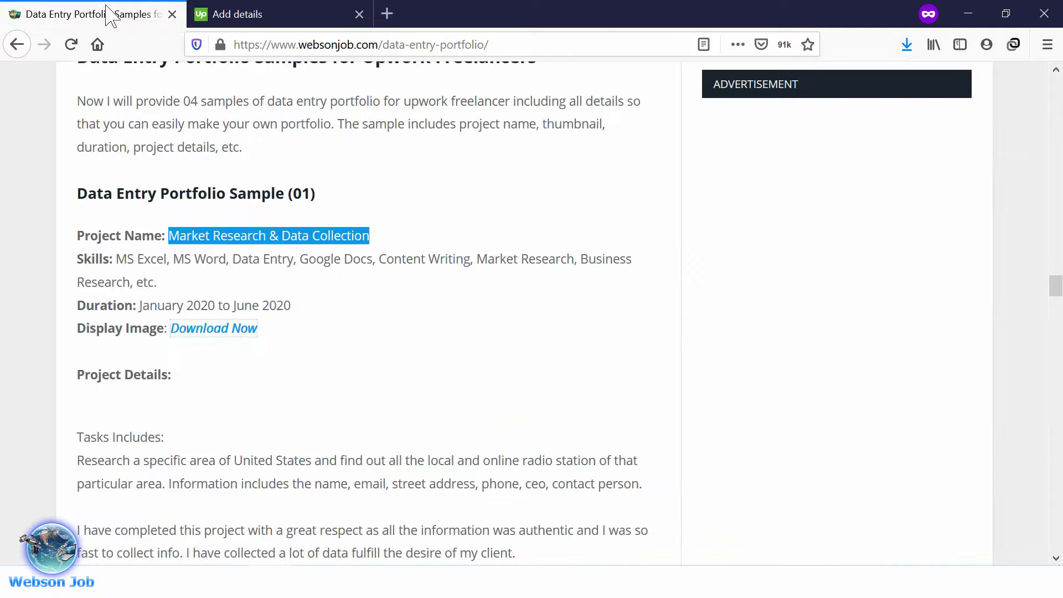
scroll(169, 280, down, 3)
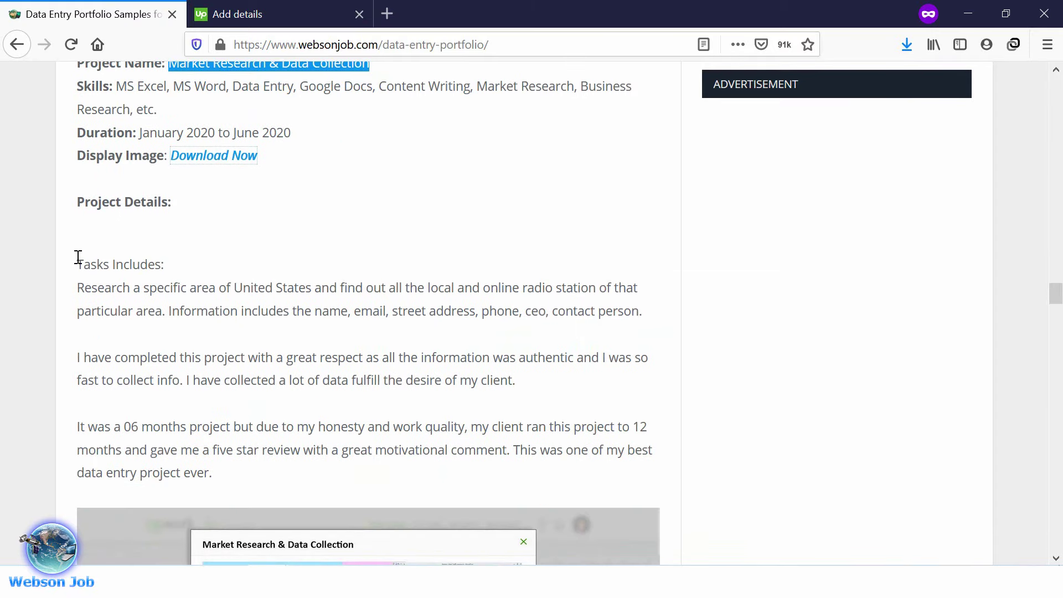
drag(111, 296, 217, 472)
right_click(238, 426)
click(270, 435)
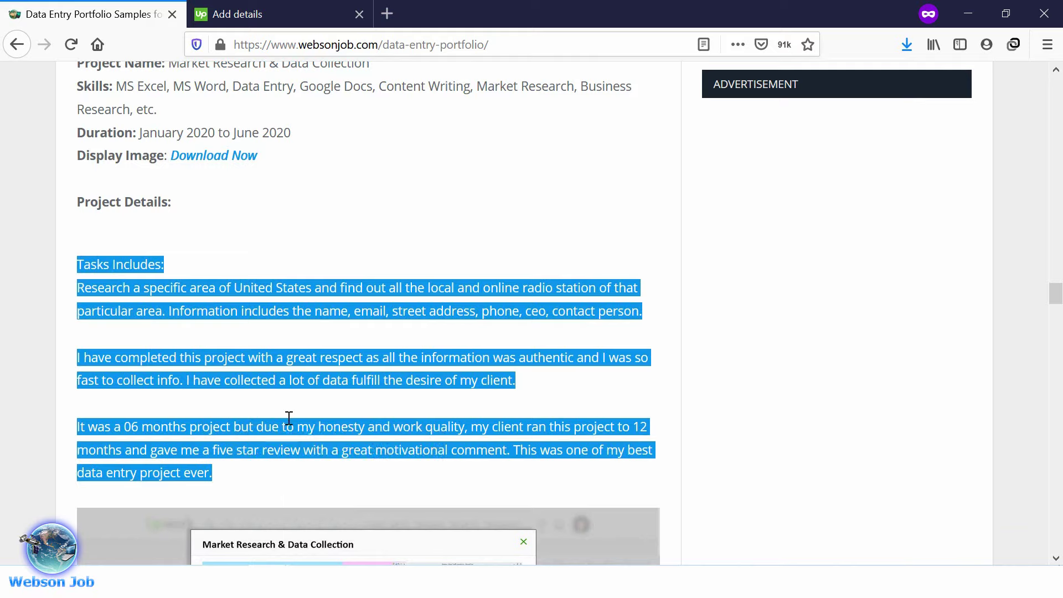
click(305, 15)
right_click(405, 348)
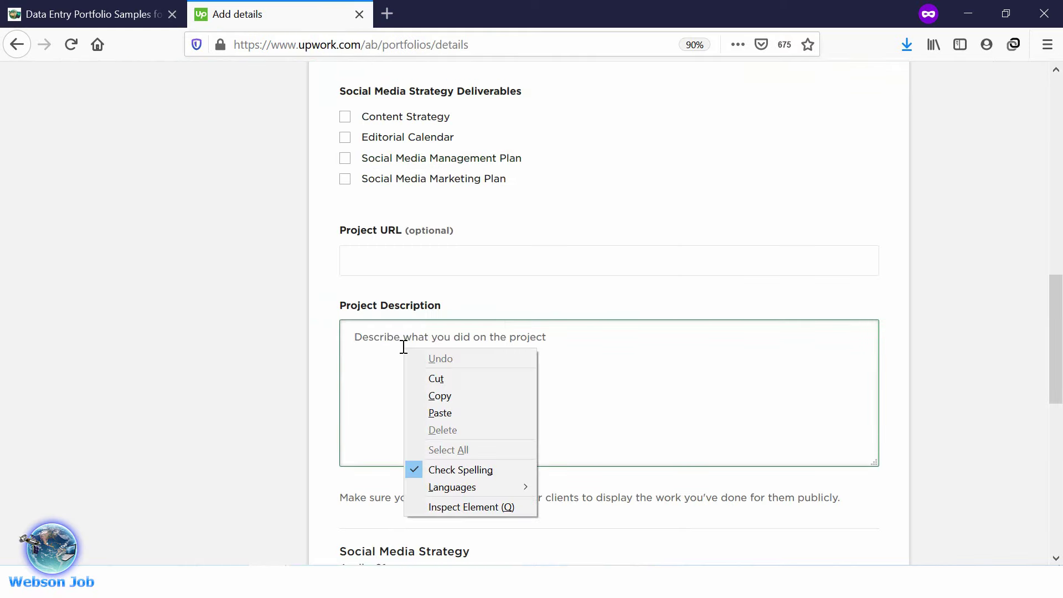
click(447, 413)
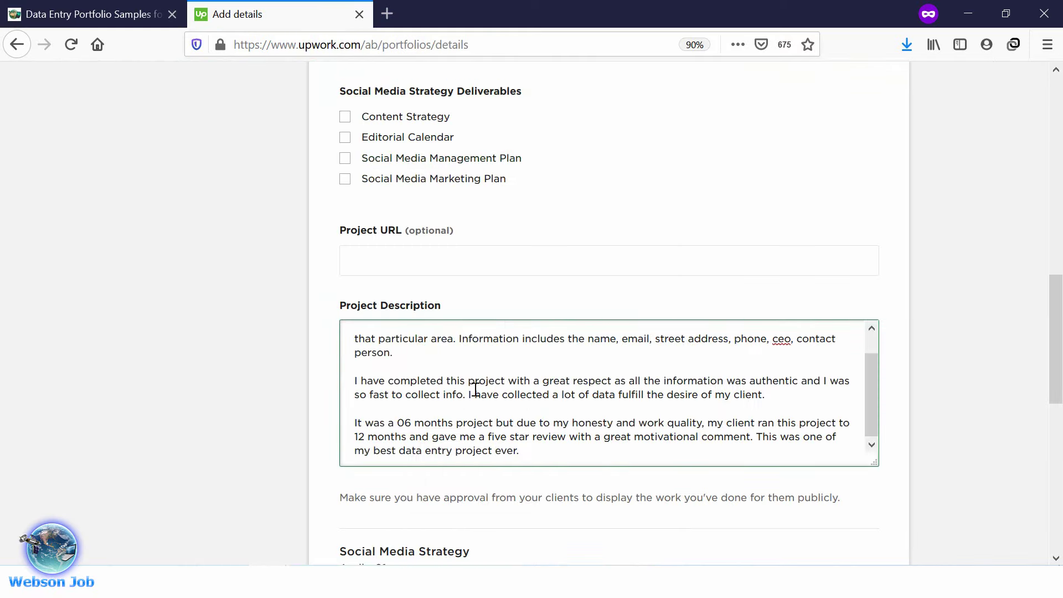
scroll(736, 410, down, 5)
click(795, 401)
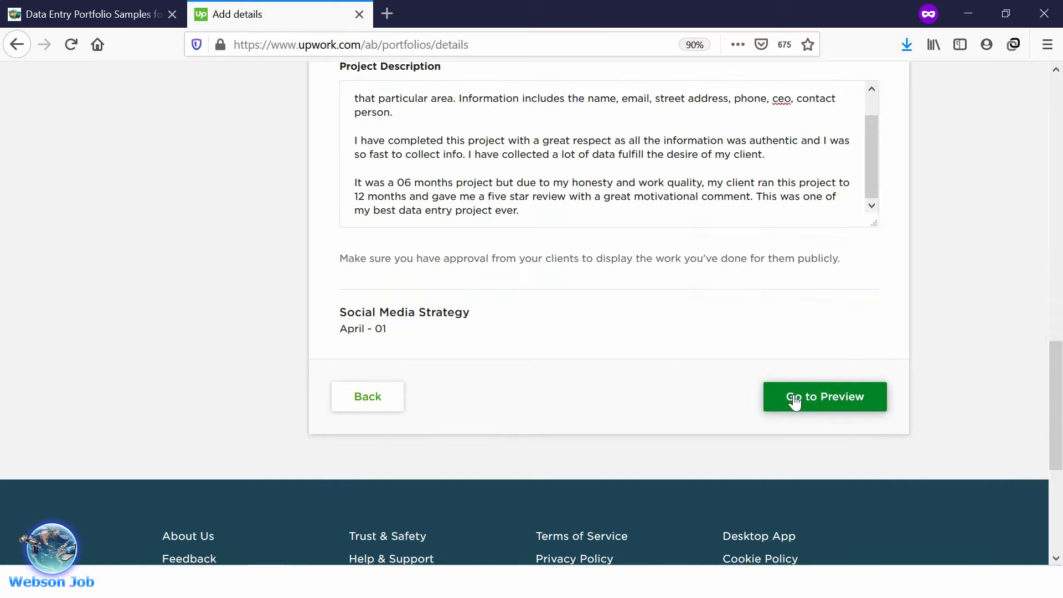
scroll(758, 404, down, 7)
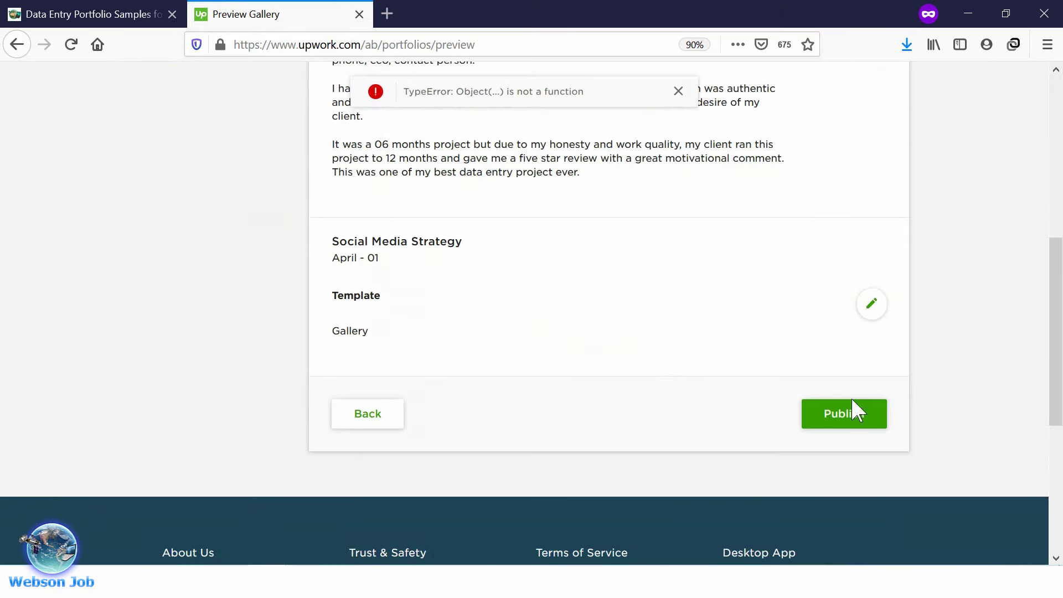
Publish the project, then open and close the Market Research portfolio preview to check it.
click(831, 417)
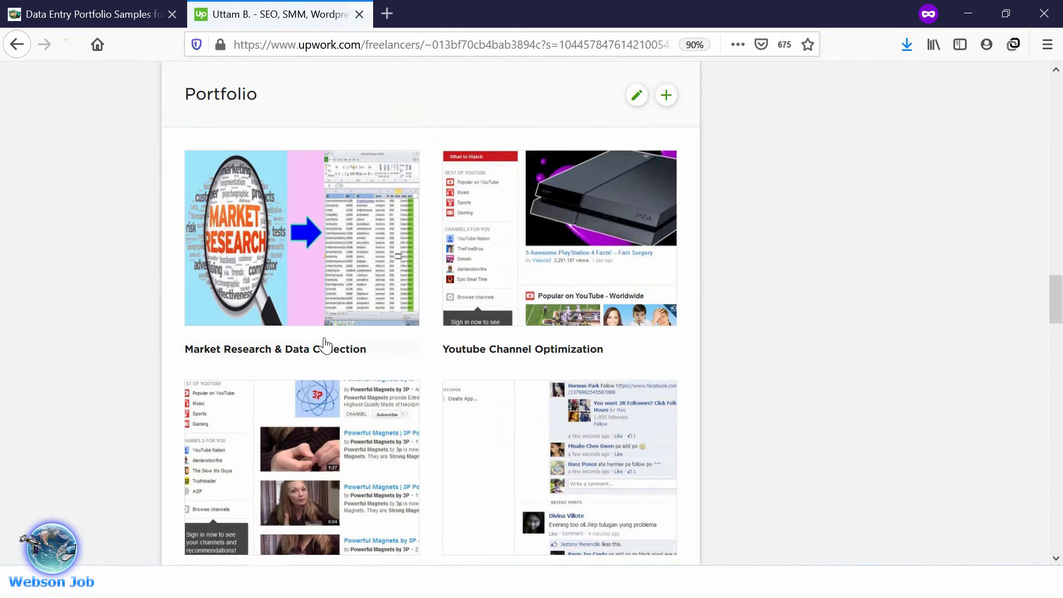
mouse_move(296, 252)
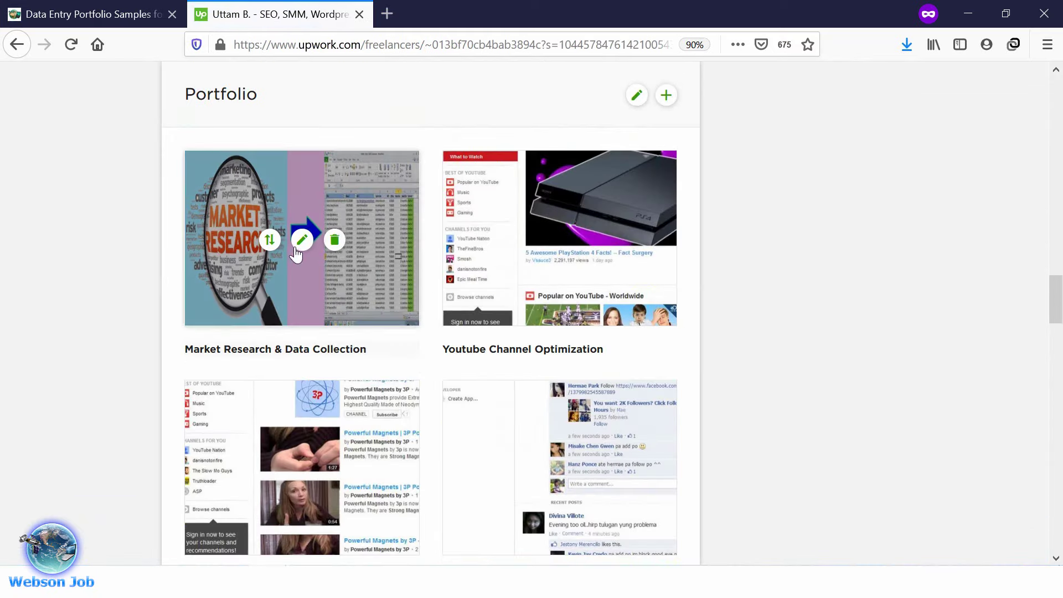
click(314, 208)
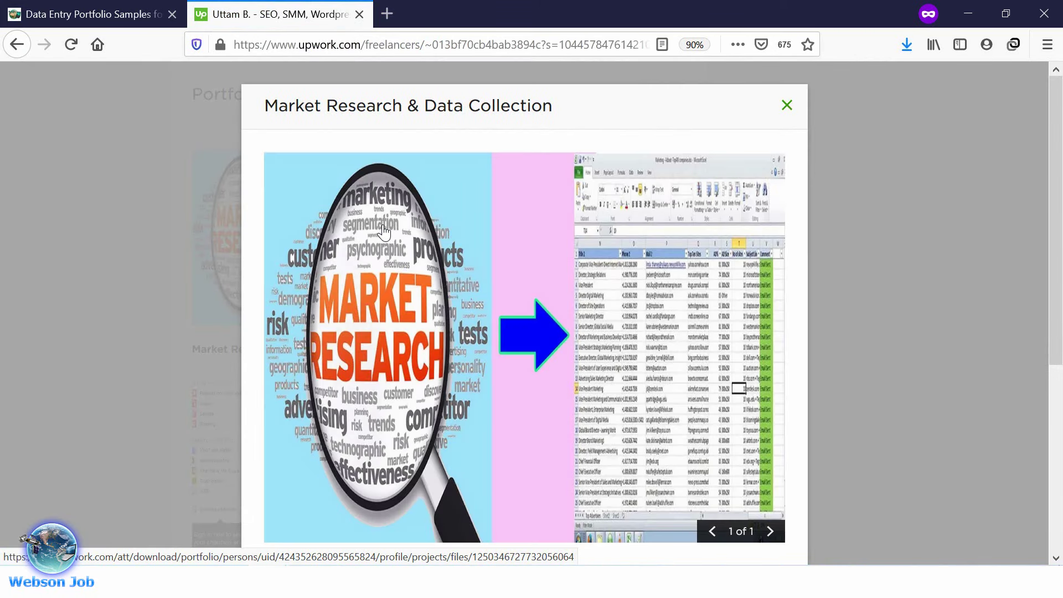
scroll(408, 260, down, 5)
scroll(408, 261, up, 5)
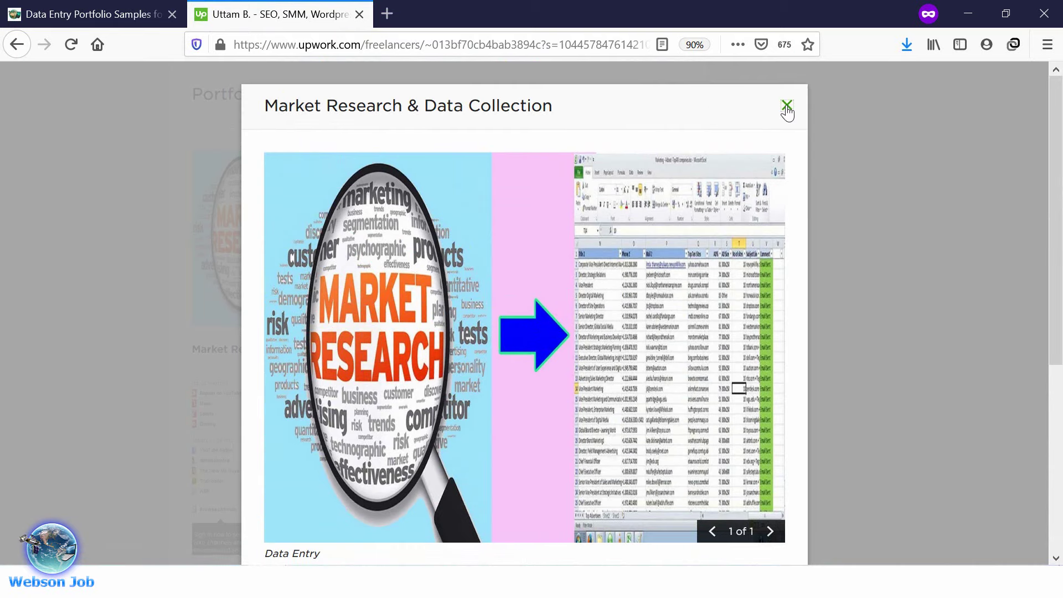
click(786, 105)
scroll(672, 225, up, 2)
scroll(672, 225, down, 4)
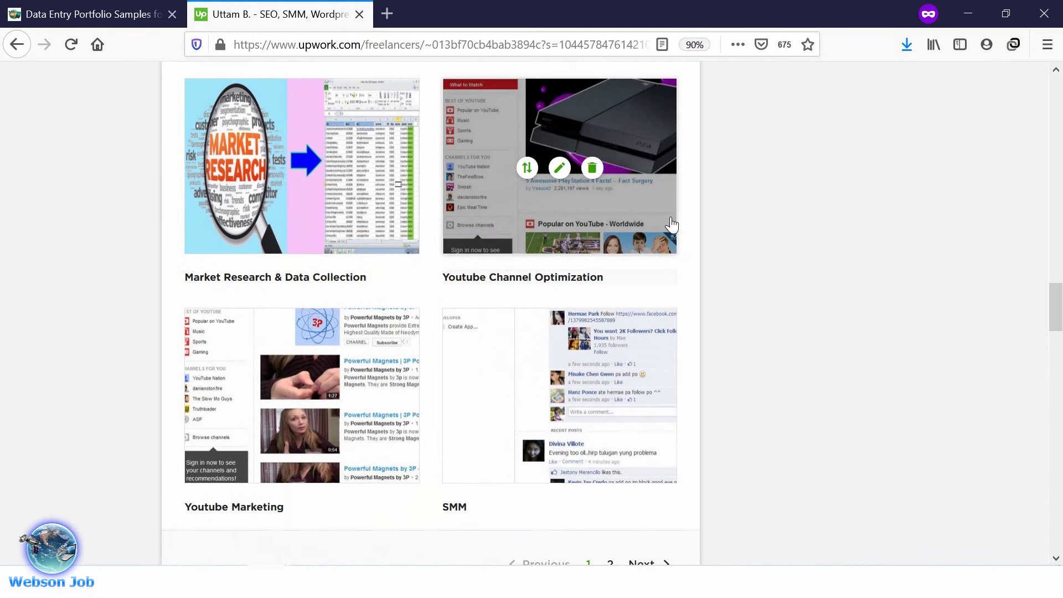
scroll(672, 221, down, 2)
scroll(476, 297, up, 3)
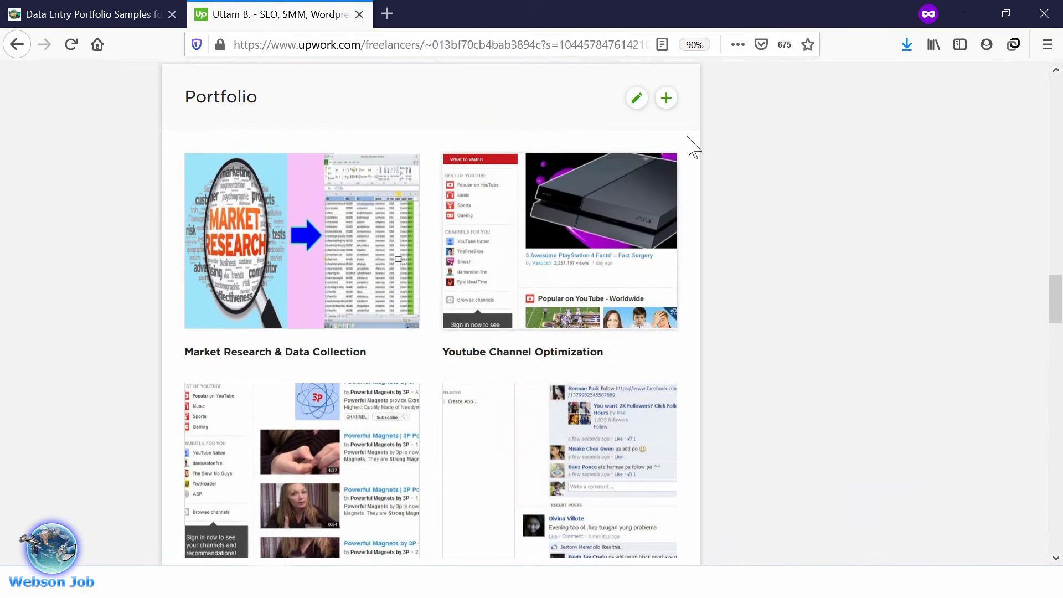
Start another portfolio project titled 'Image to Text Data Entry', copied from the second sample.
click(665, 100)
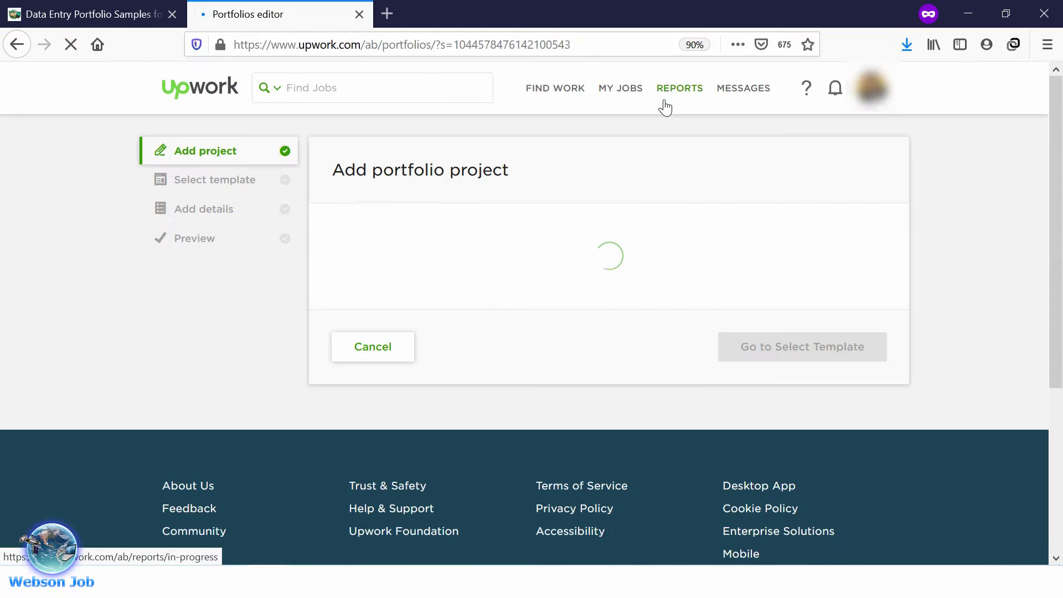
click(430, 258)
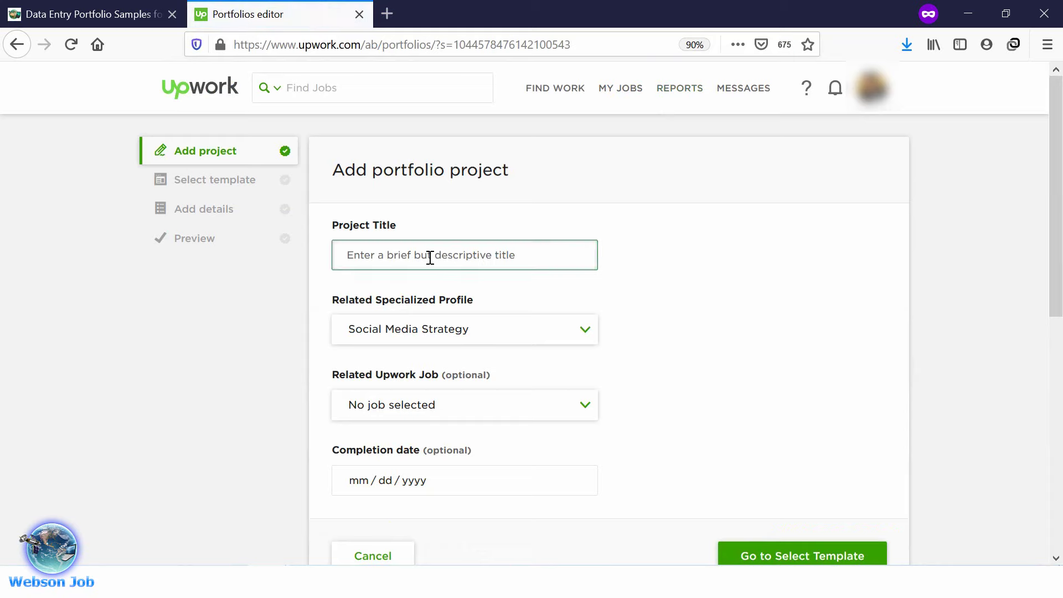
click(96, 14)
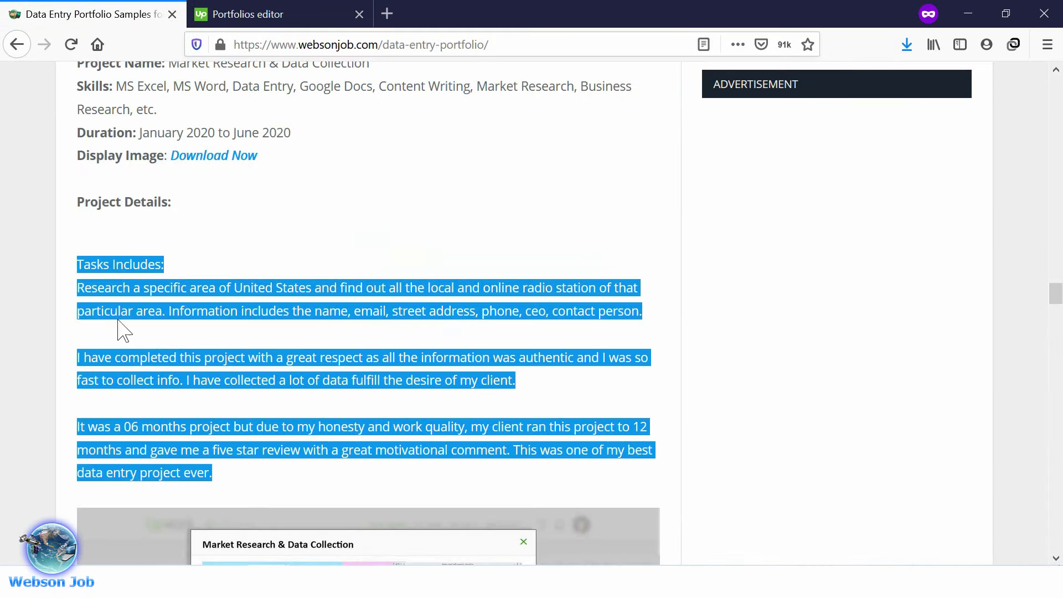
click(128, 273)
scroll(132, 282, down, 10)
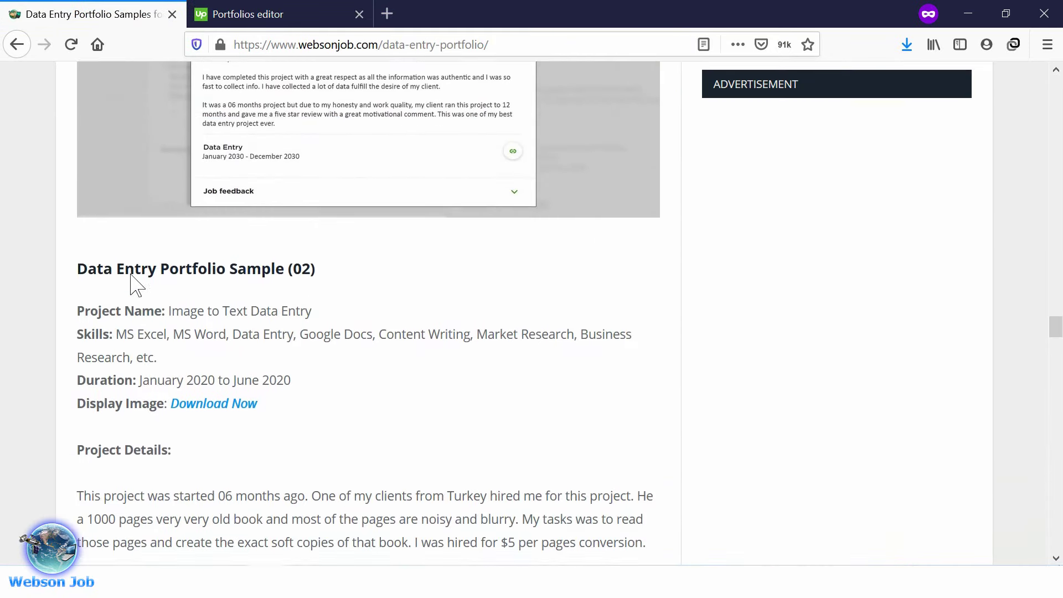
drag(86, 209, 332, 230)
click(317, 258)
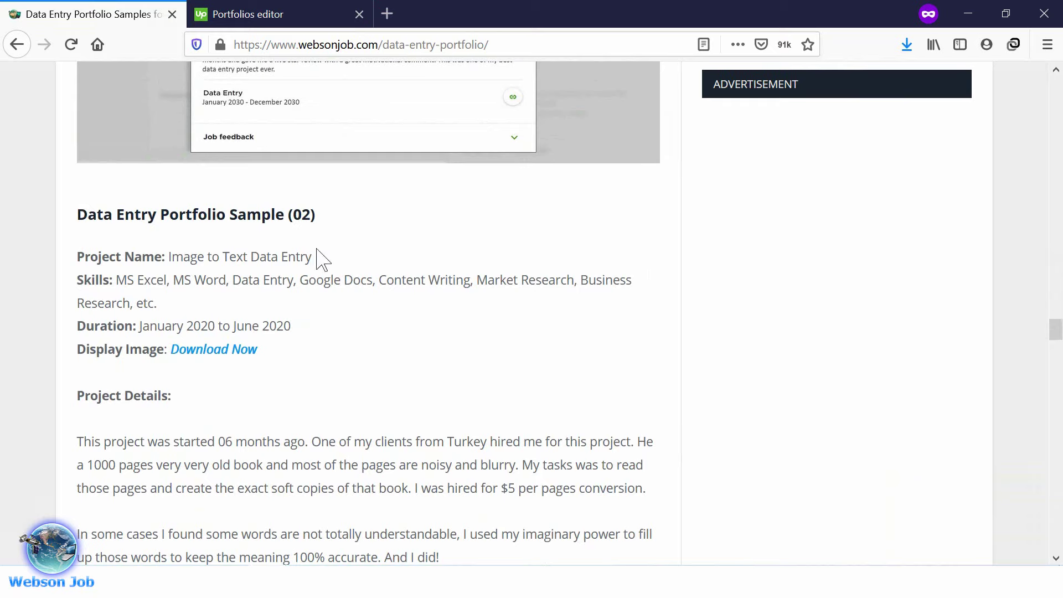
drag(169, 256, 308, 255)
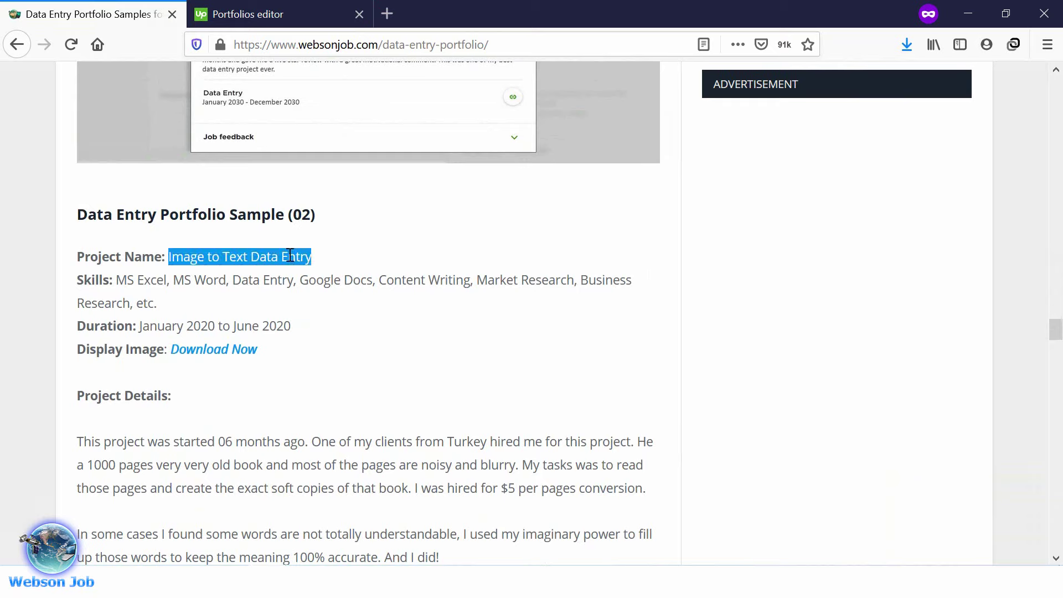
right_click(290, 256)
click(325, 266)
click(258, 19)
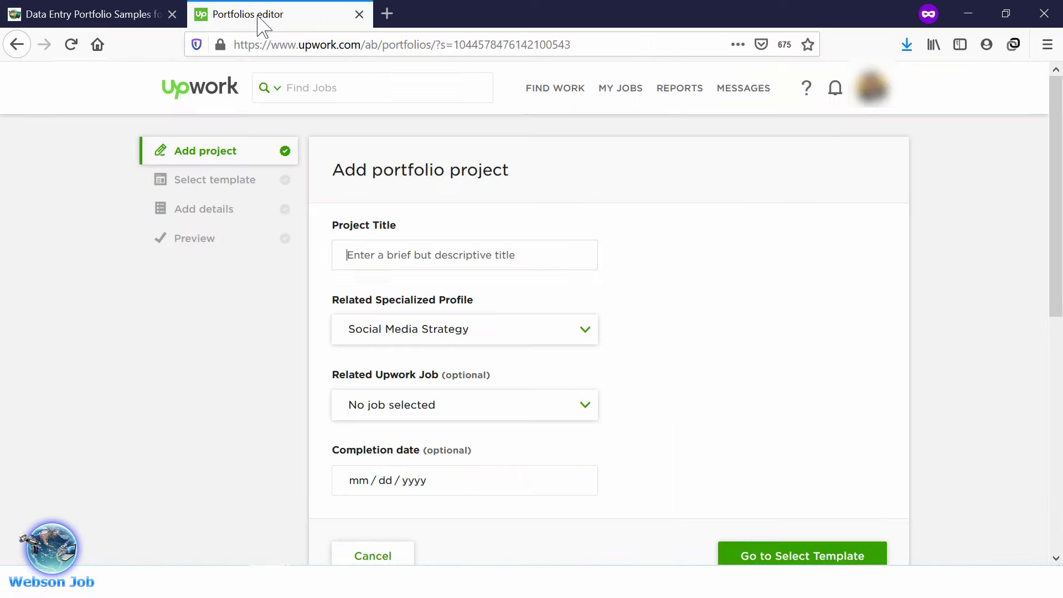
right_click(384, 257)
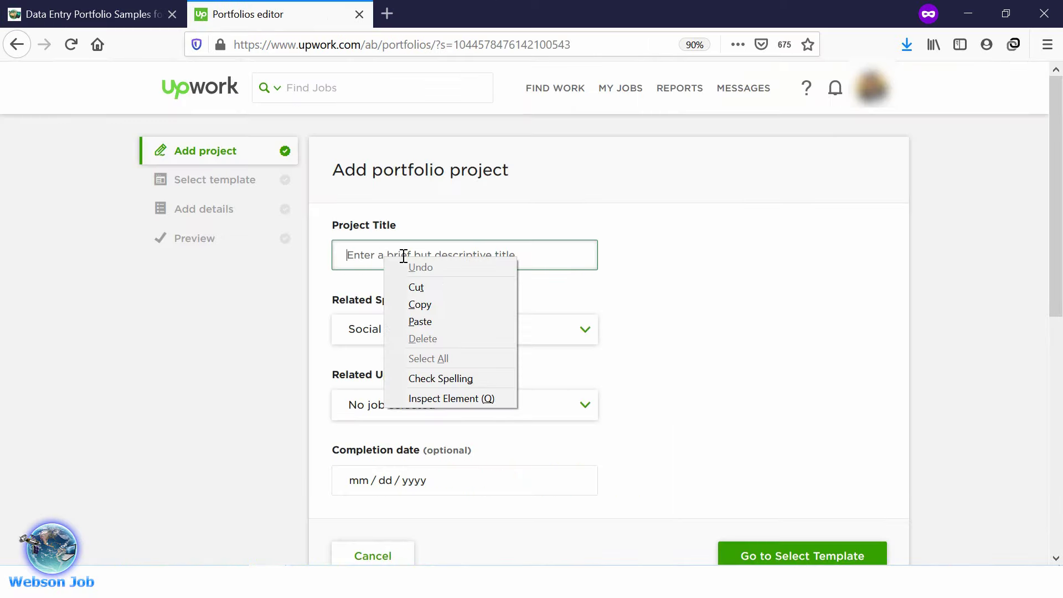
click(441, 319)
Set the completion date to April 2, 2020 and pick the Gallery template.
scroll(670, 291, down, 3)
click(494, 401)
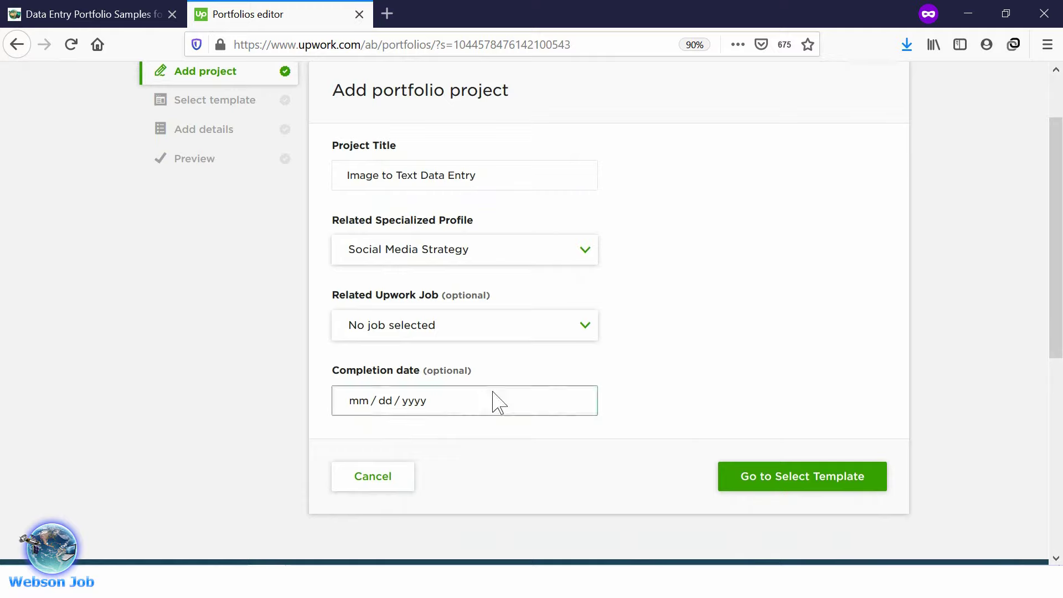
click(467, 254)
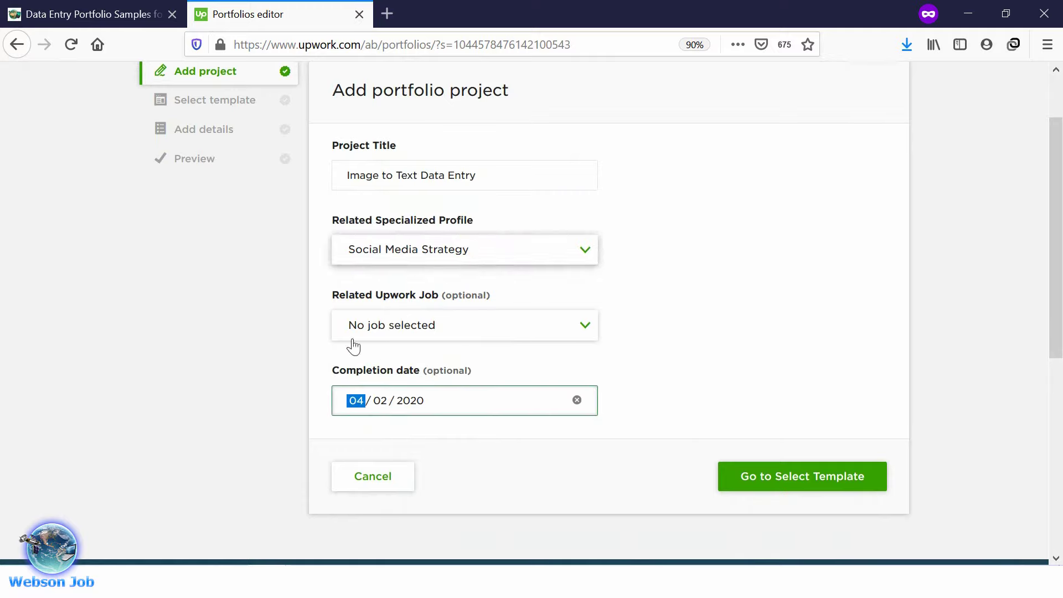
click(779, 487)
click(423, 337)
scroll(818, 474, down, 5)
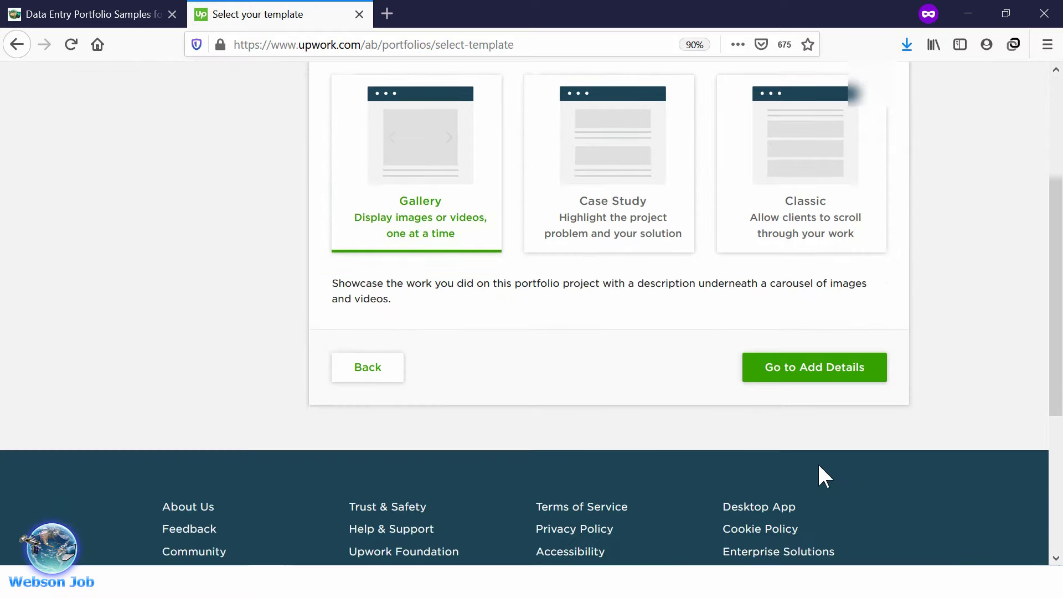
Continue to Add details and save the Image to Text sample picture from websonjob to disk.
click(800, 336)
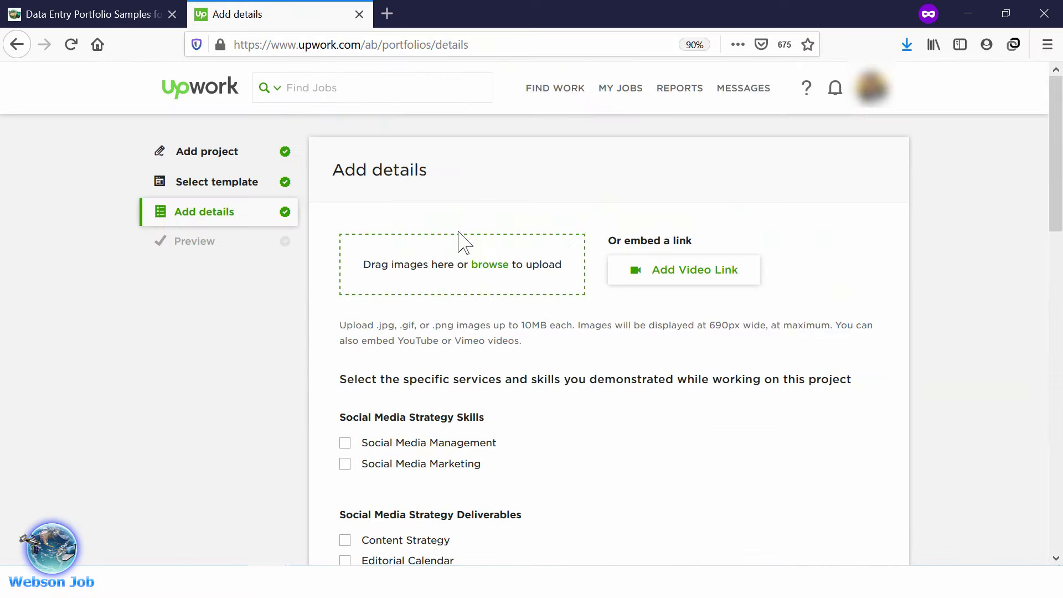
click(107, 13)
scroll(233, 310, down, 7)
scroll(210, 327, down, 15)
scroll(210, 326, up, 5)
click(258, 266)
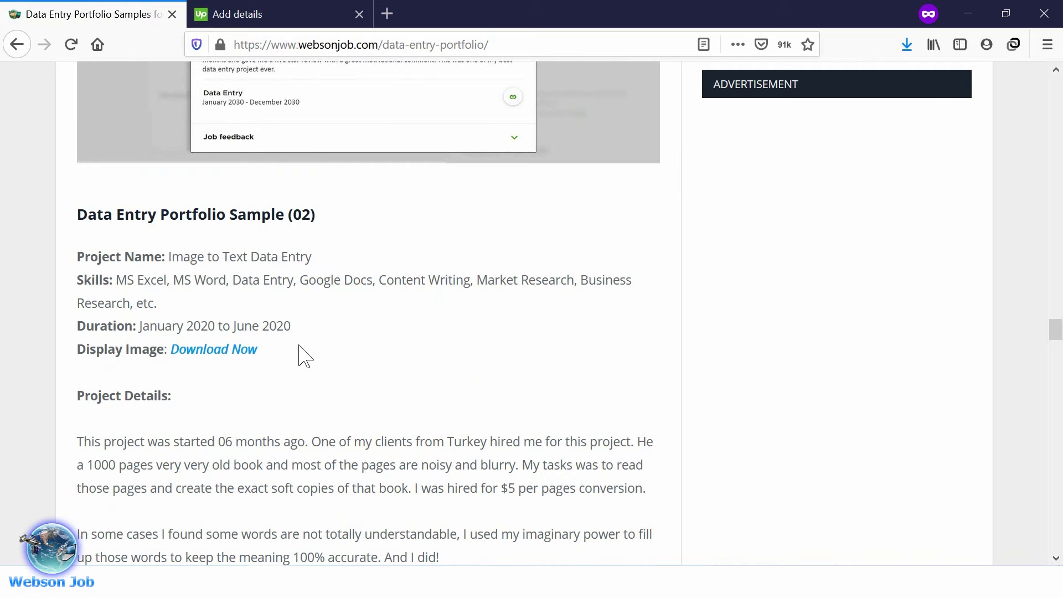
right_click(221, 348)
click(269, 363)
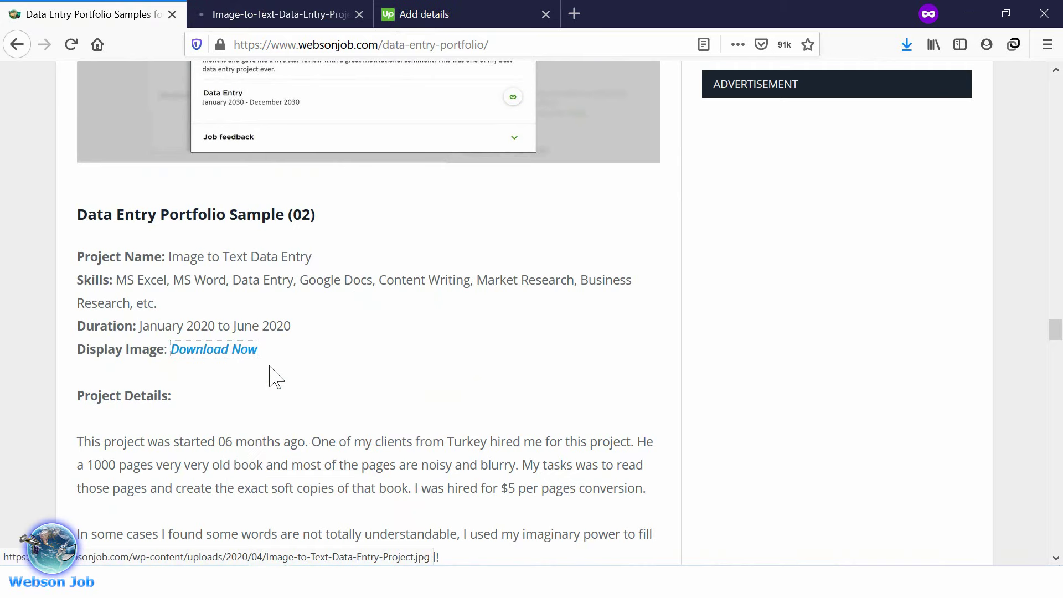
click(248, 8)
right_click(277, 196)
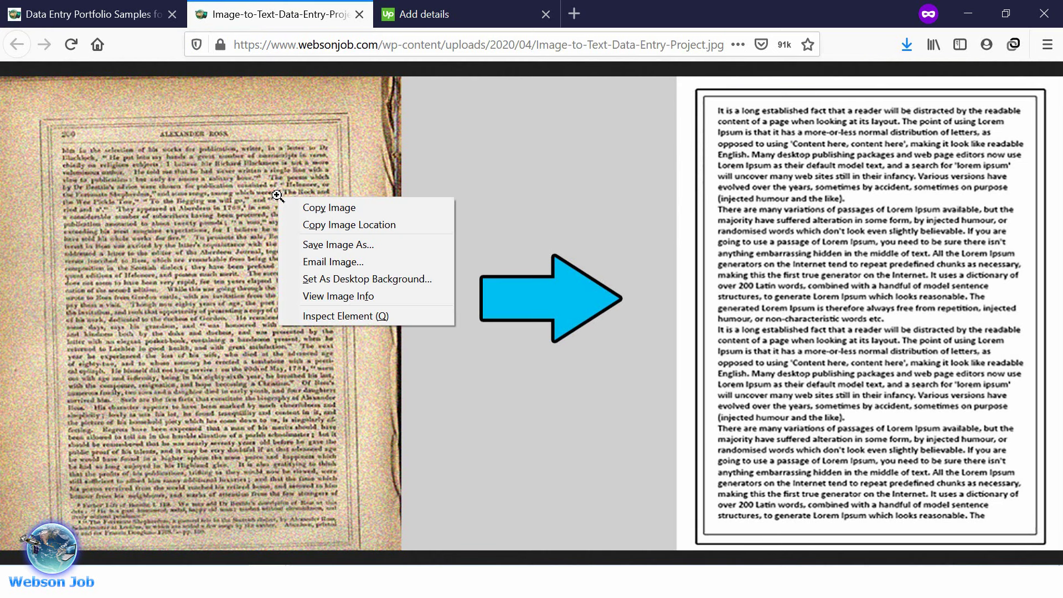
click(358, 252)
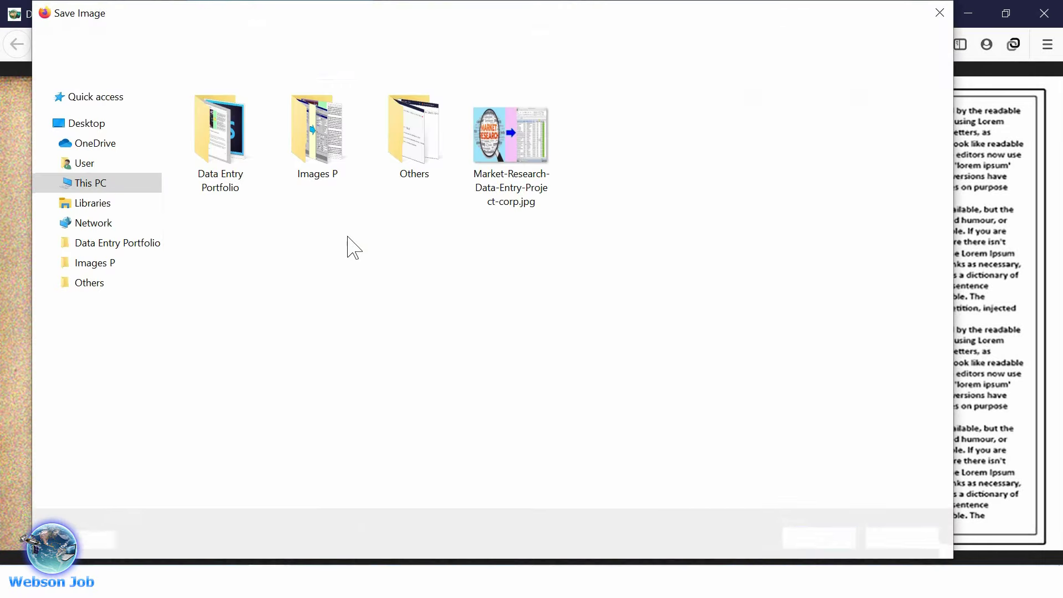
click(812, 542)
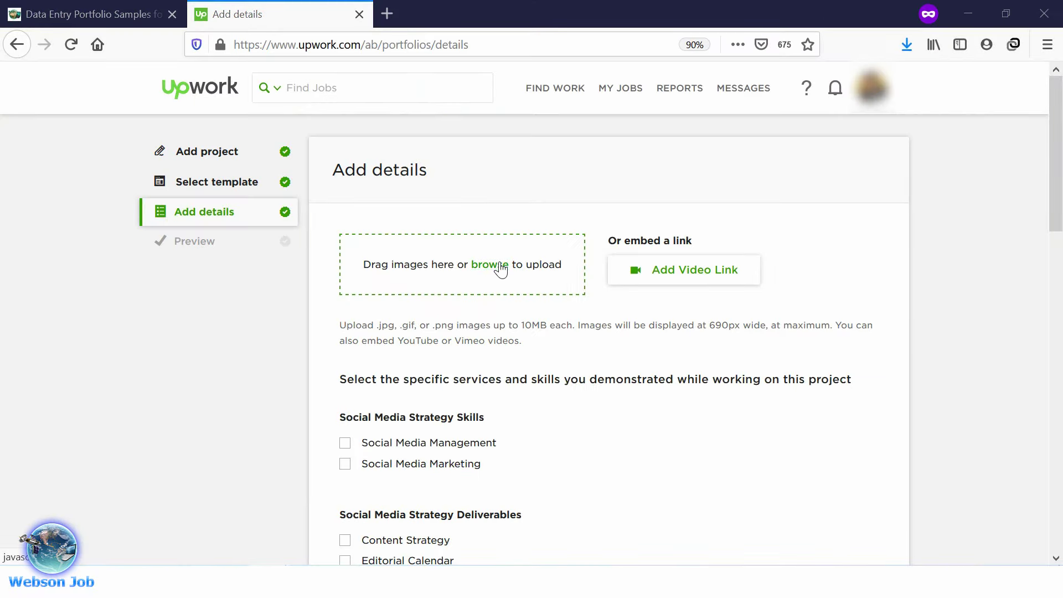
Upload Image-to-Text-Data-Entry-Project-Corp.jpg as the cover image and tick Social Media Management.
click(491, 266)
click(593, 166)
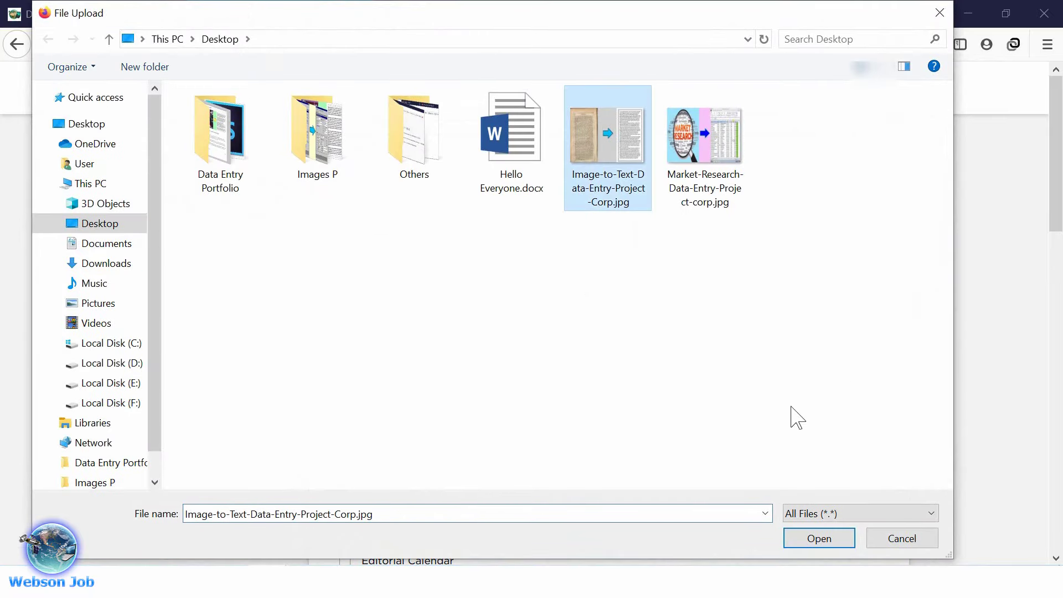
click(814, 542)
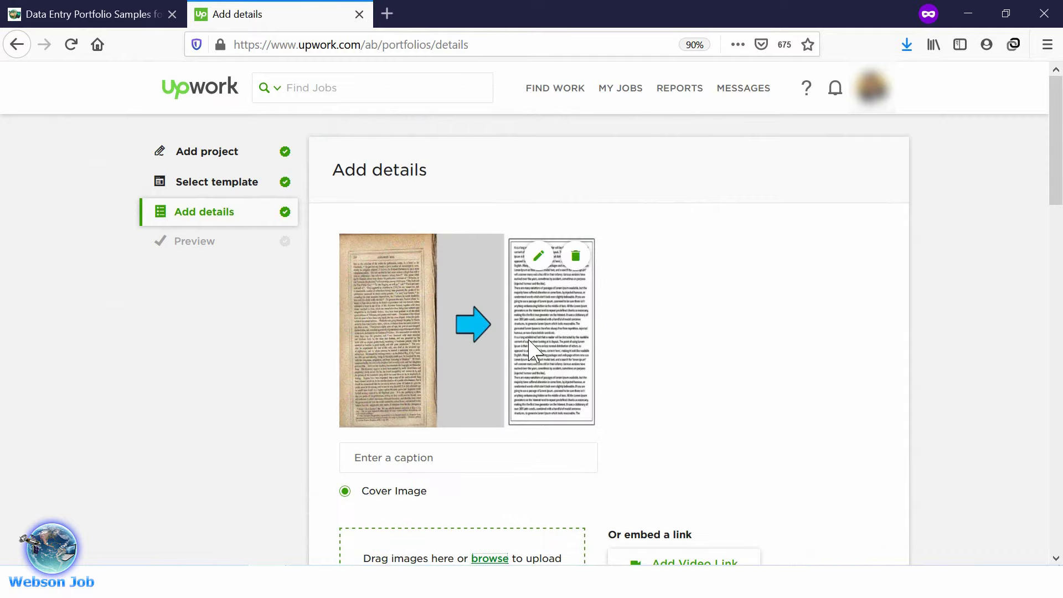
scroll(532, 349, down, 8)
click(346, 259)
scroll(526, 290, down, 5)
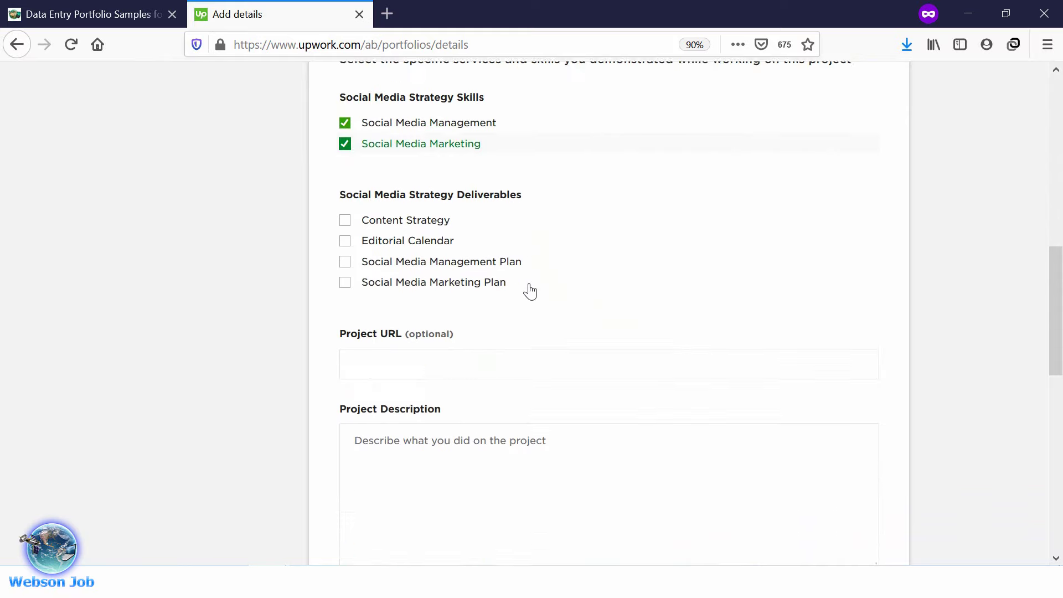
click(468, 300)
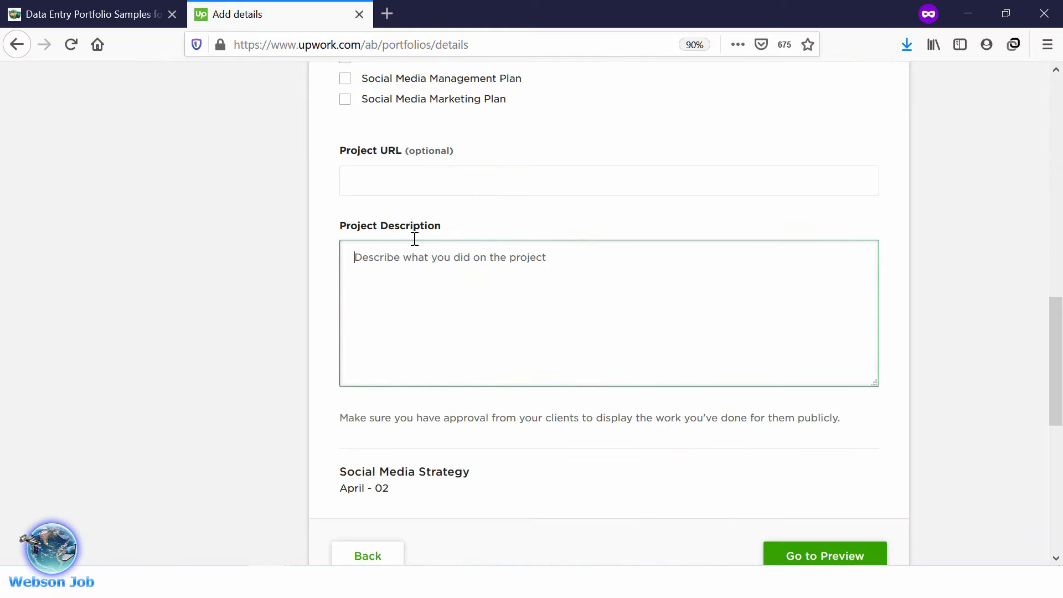
Paste the sample page's three Project Details paragraphs into the Image to Text Project Description, then proceed to preview.
click(97, 15)
scroll(221, 383, down, 3)
drag(79, 269, 192, 475)
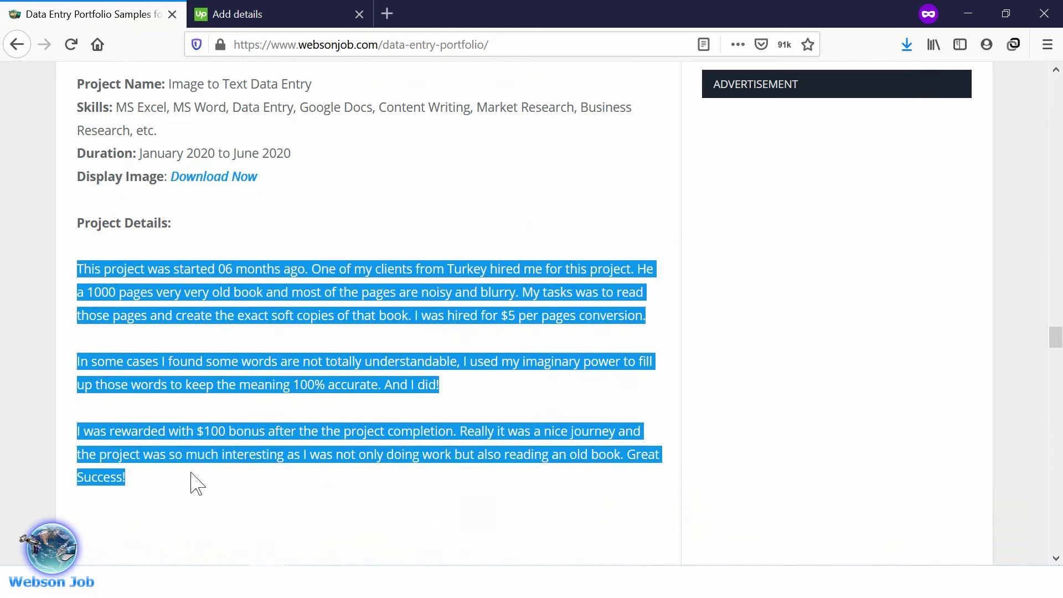
click(268, 21)
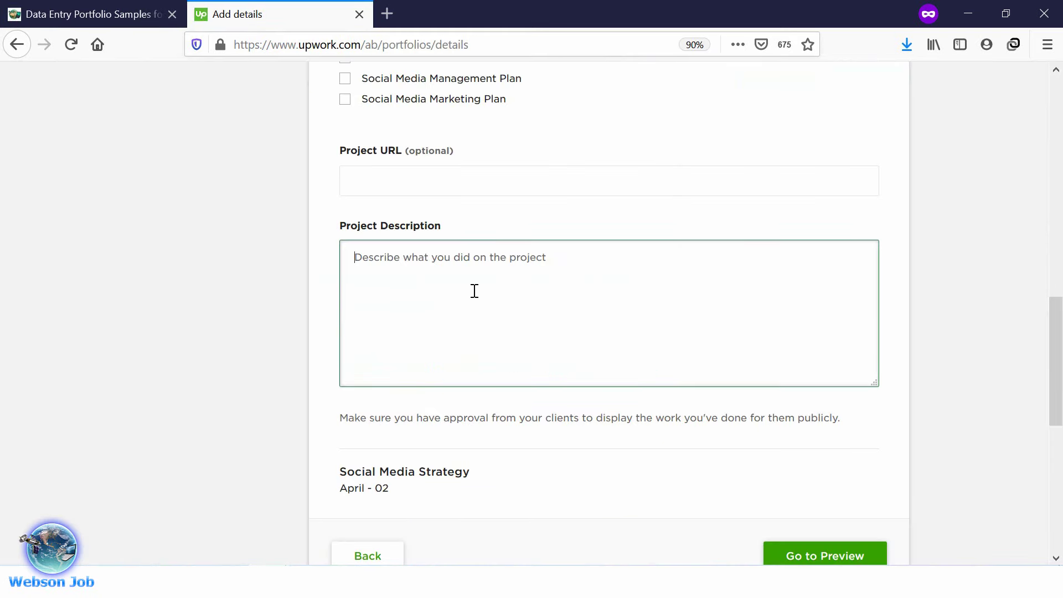
key(ctrl+v)
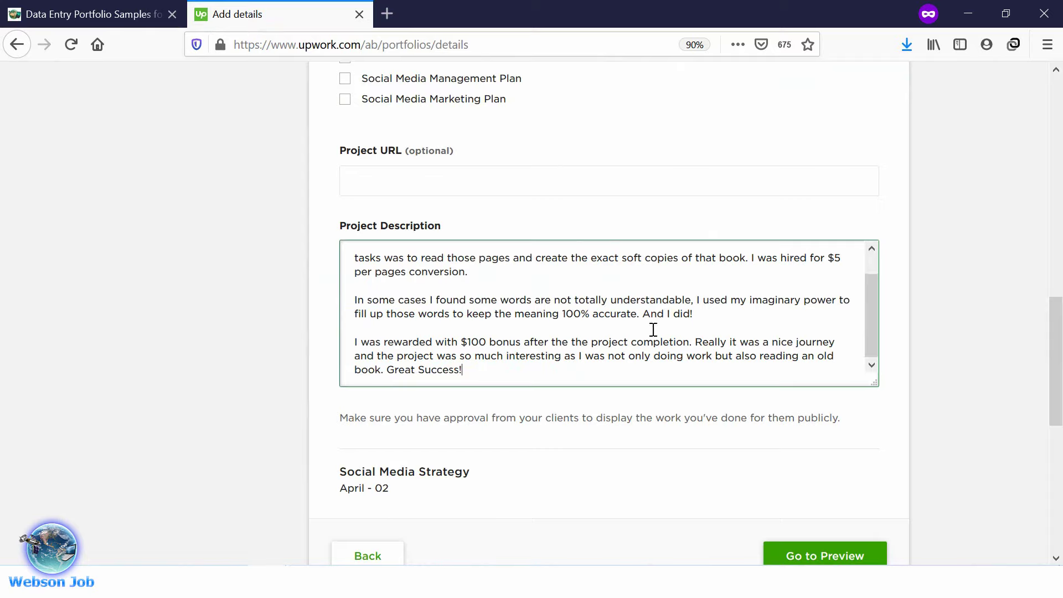
click(814, 554)
Publish the Image to Text Data Entry project and open it in the portfolio to review.
scroll(687, 363, down, 7)
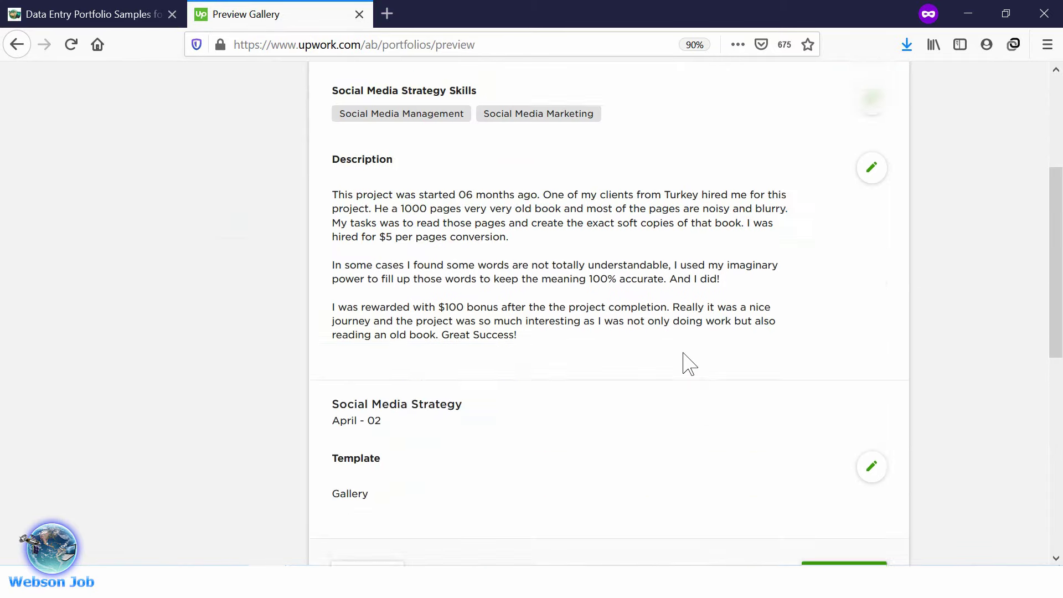
click(837, 408)
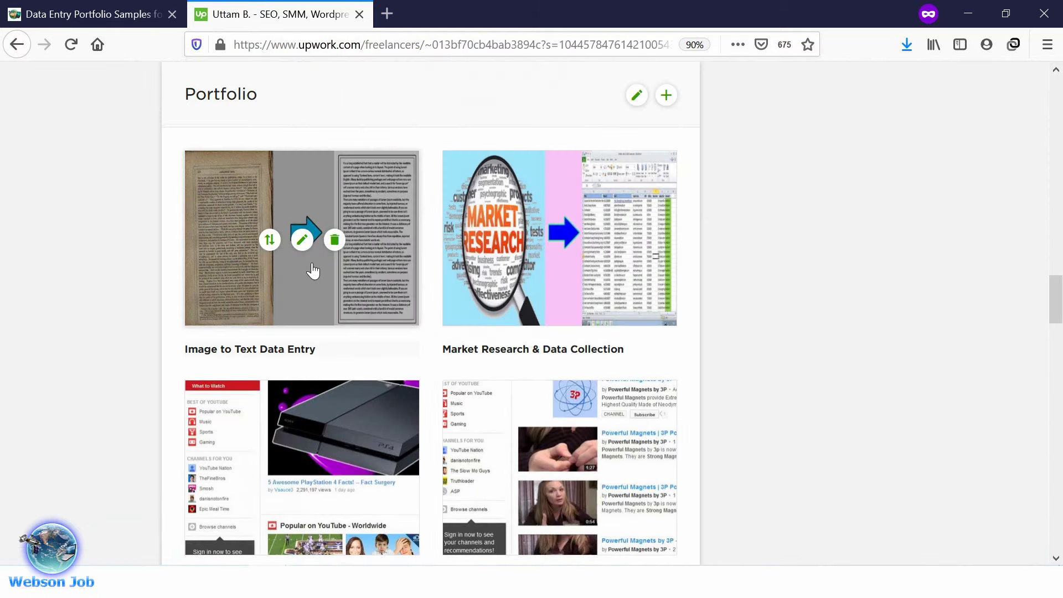
click(330, 217)
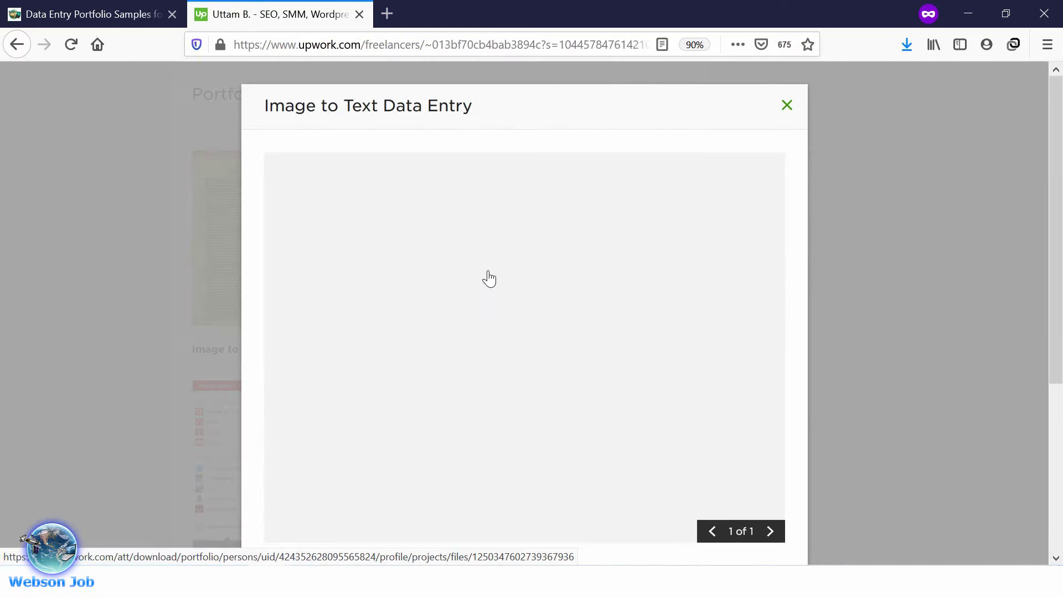
scroll(489, 279, down, 5)
scroll(489, 278, up, 5)
scroll(489, 279, down, 3)
scroll(489, 279, down, 2)
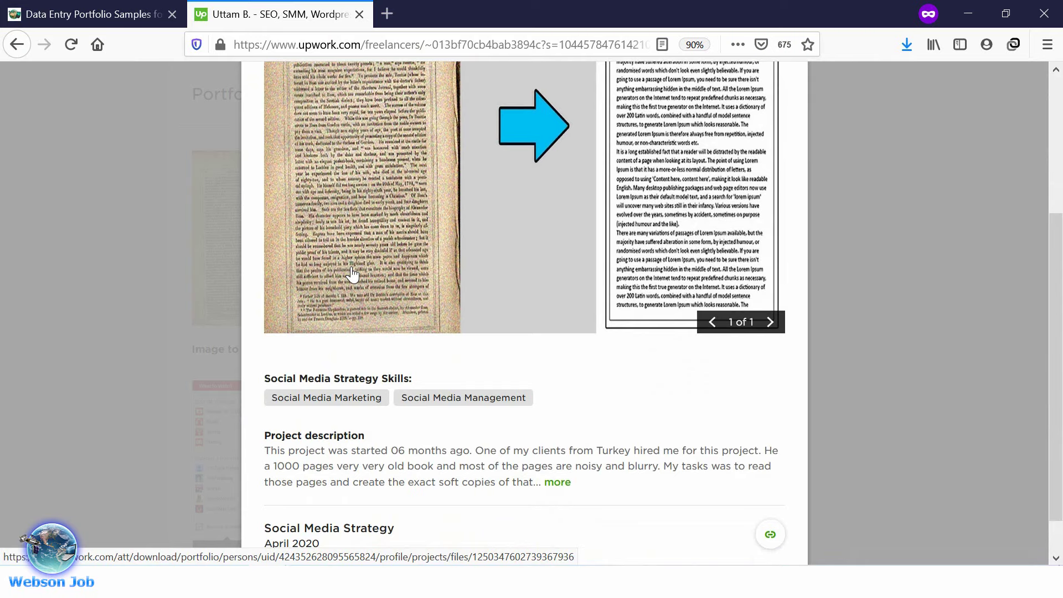
On the samples page, highlight the Data Entry Portfolio Sample (03) heading.
key(ctrl+Tab)
scroll(240, 244, down, 15)
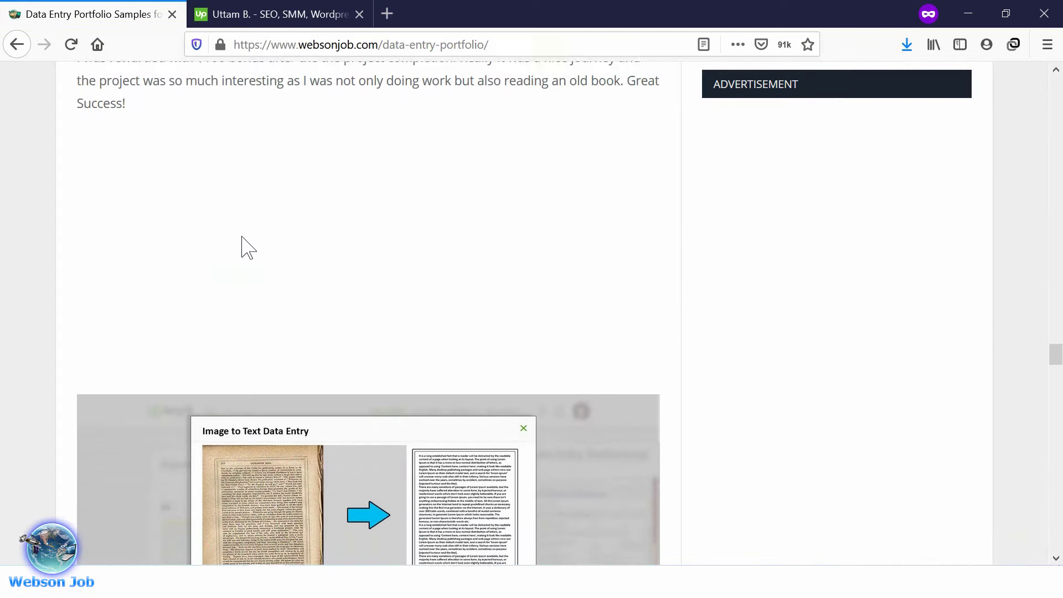
scroll(199, 210, down, 2)
drag(78, 158, 325, 173)
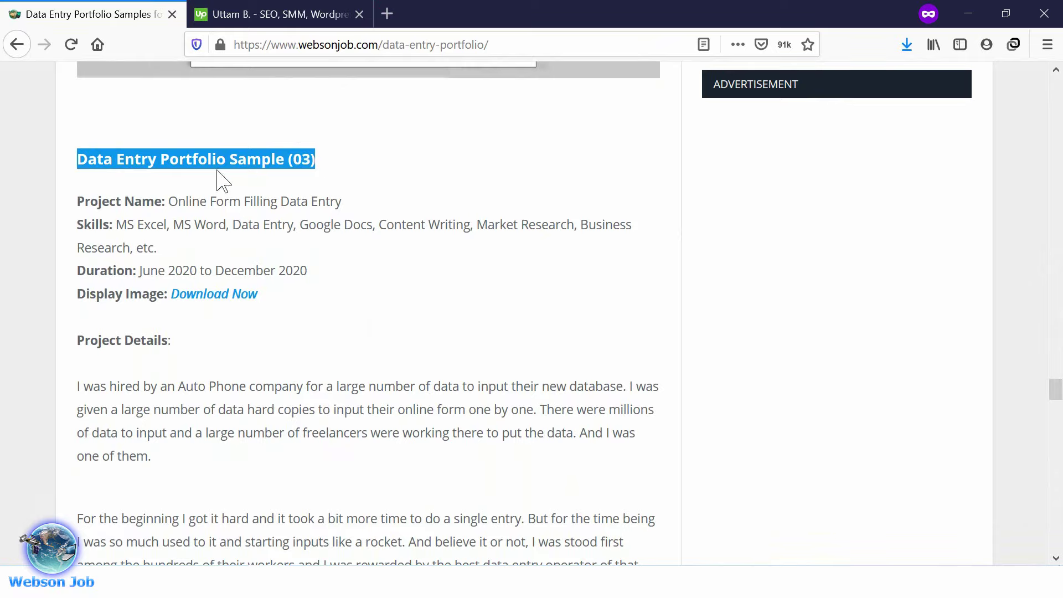
Start a new portfolio project titled 'Online Form Filling Data Entry', copied from the samples page.
click(285, 14)
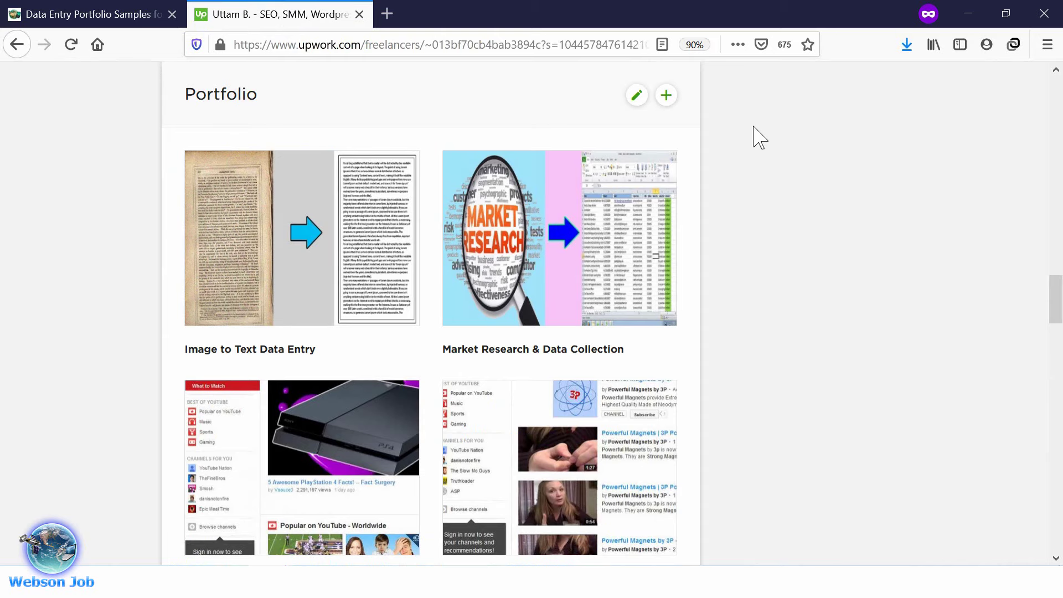
click(666, 96)
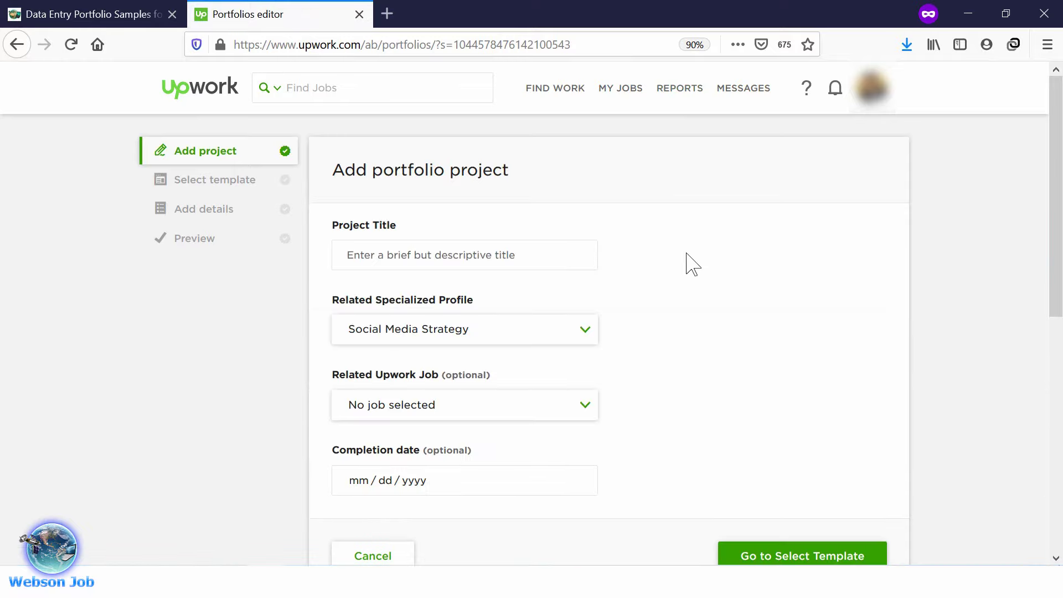
click(556, 254)
click(52, 14)
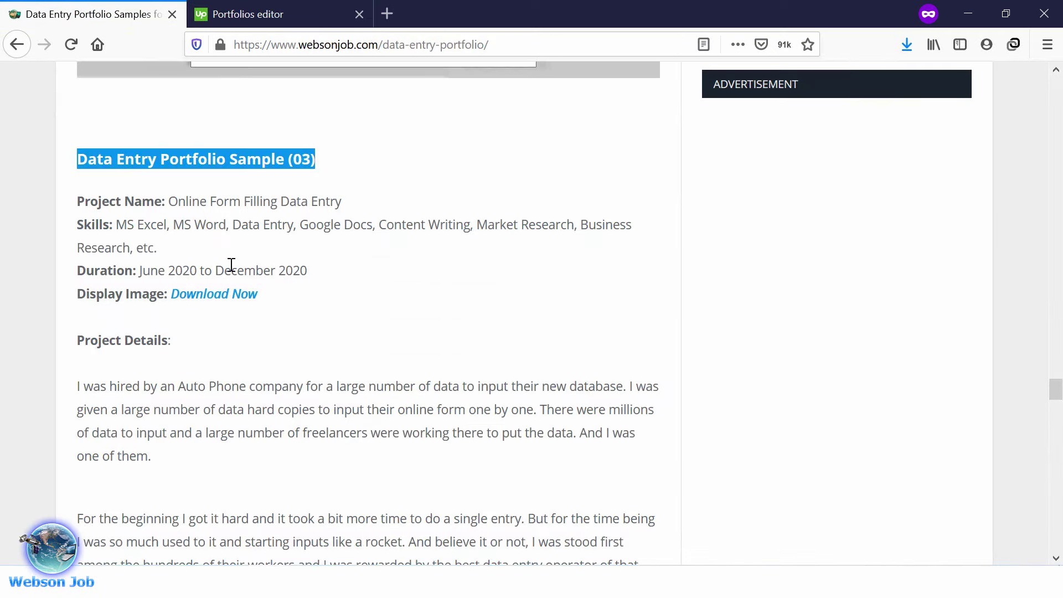
drag(169, 203, 327, 210)
right_click(321, 201)
click(345, 210)
click(245, 5)
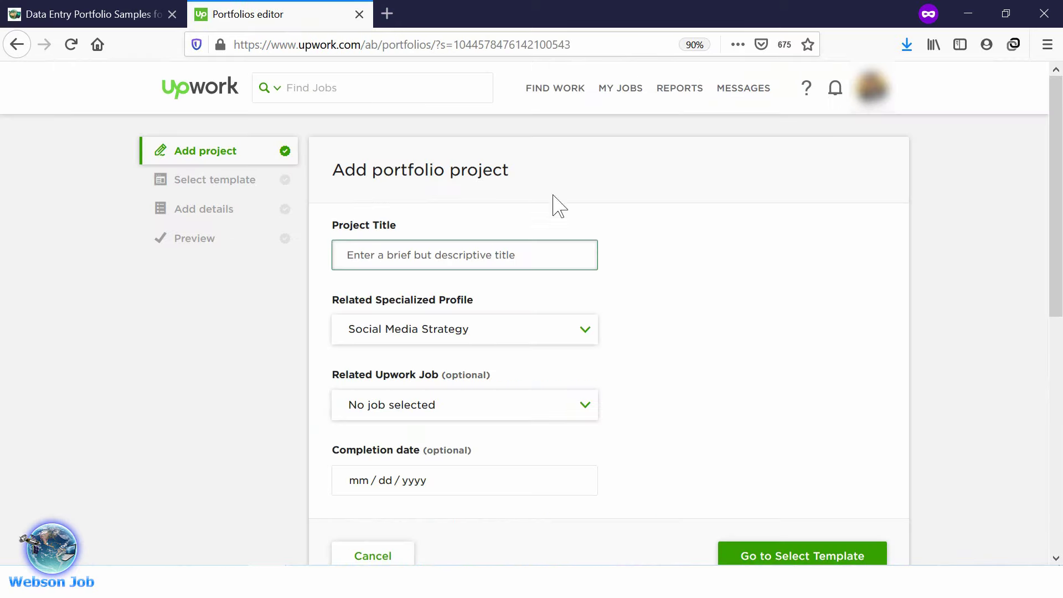
right_click(505, 254)
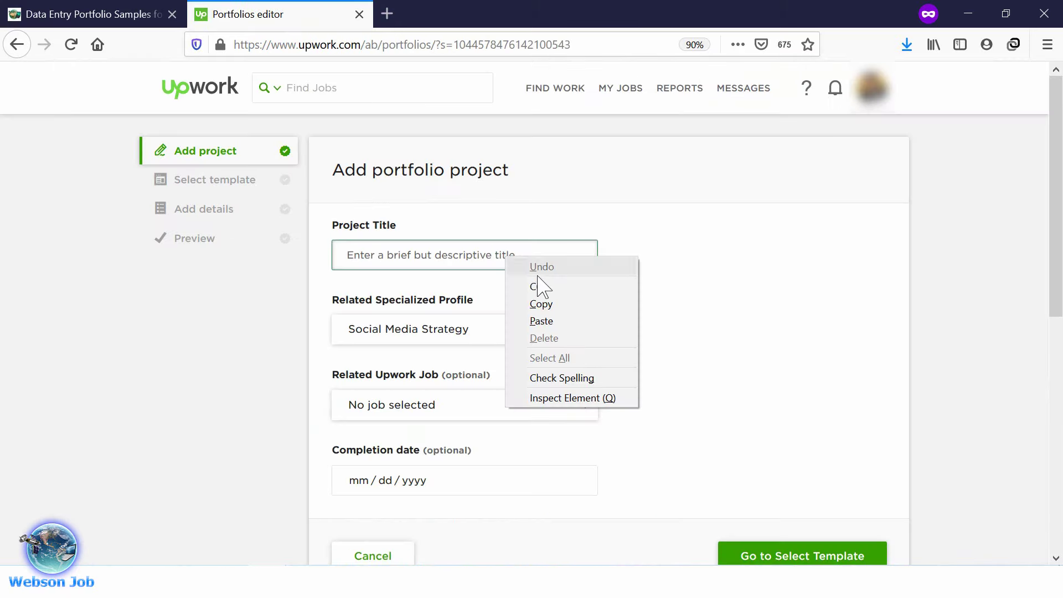
click(552, 323)
click(620, 297)
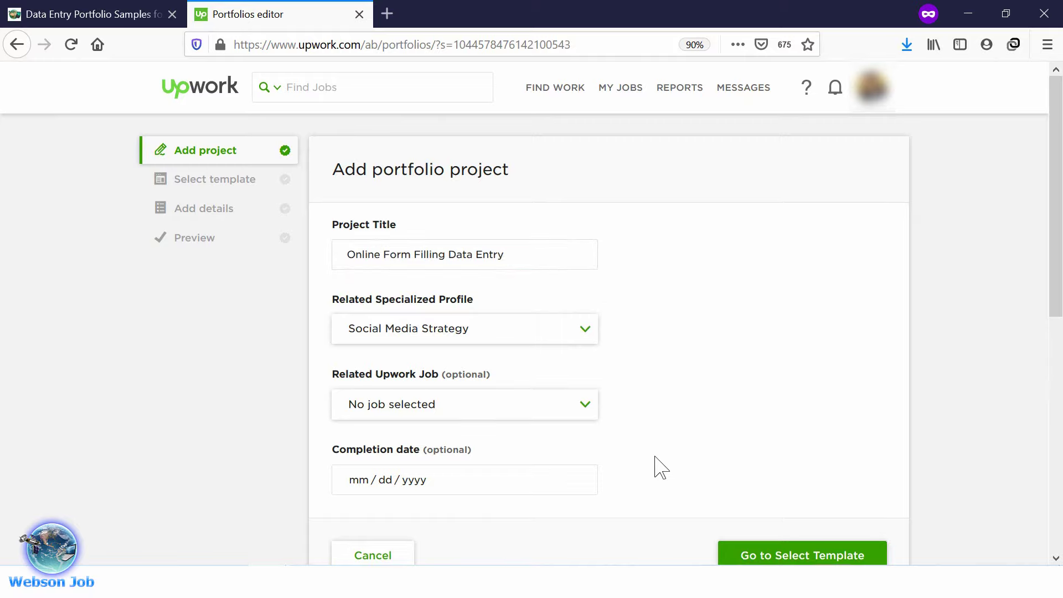
Set the completion date to April 14, 2020 and continue to template selection.
scroll(656, 465, down, 3)
click(556, 414)
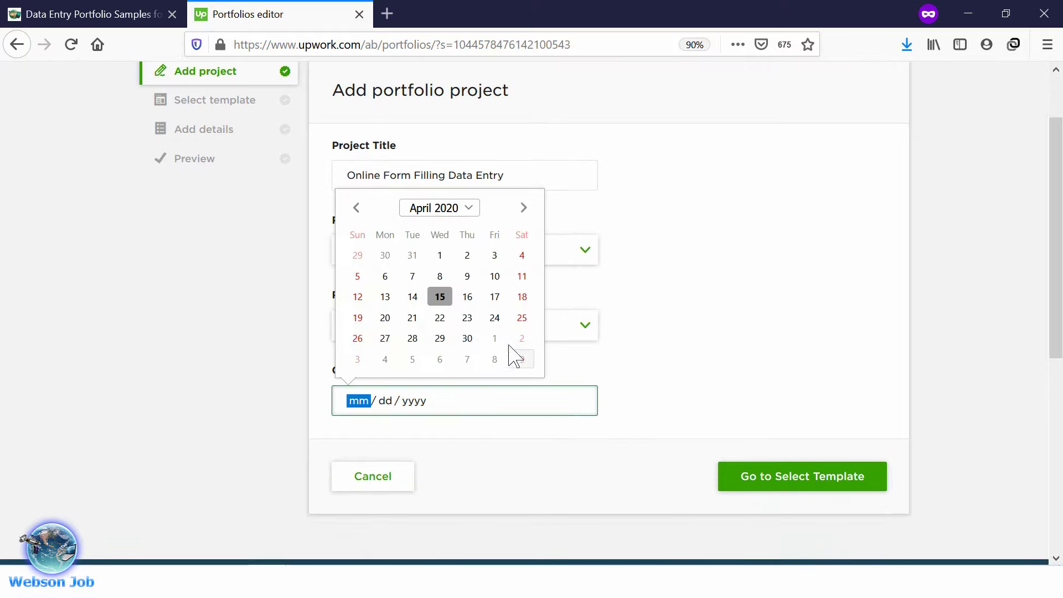
click(412, 297)
click(655, 324)
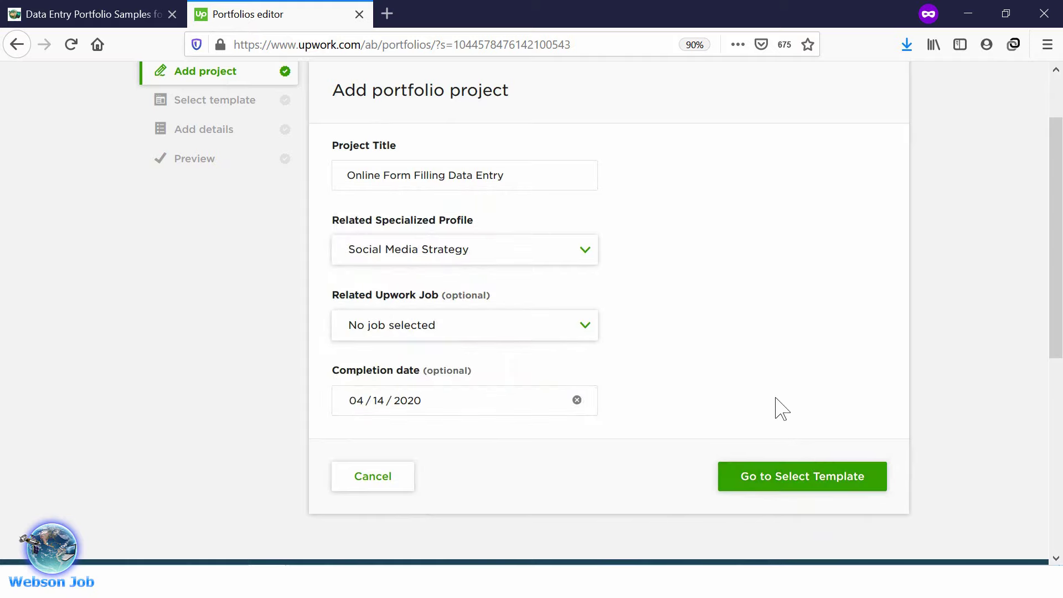
click(798, 465)
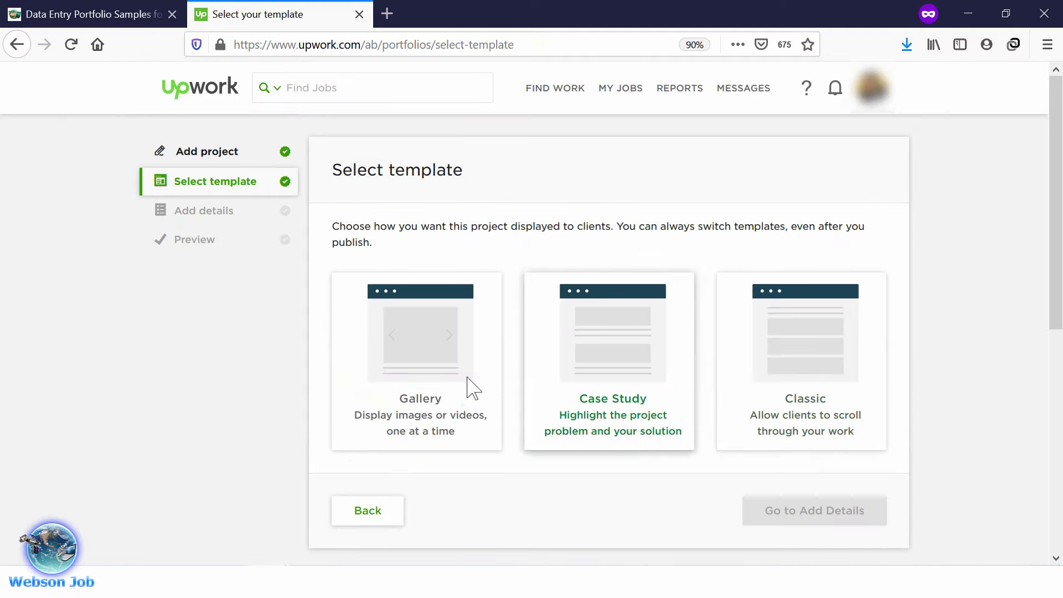
Choose the Gallery template and upload Online-Form-Filling-Data-Entry-Project-corp.jpg as the cover image.
click(466, 435)
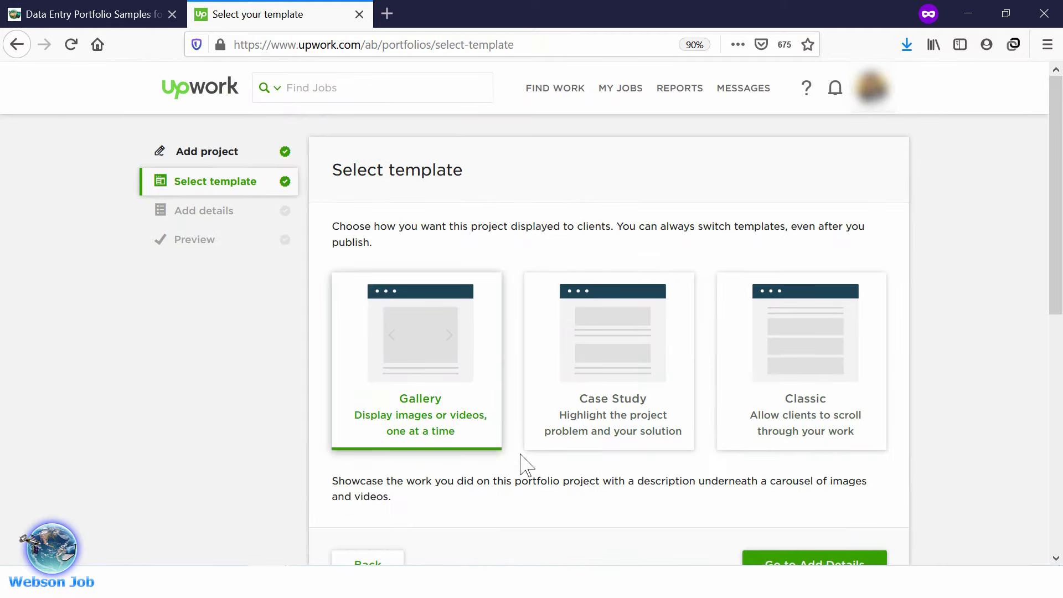
scroll(523, 463, down, 3)
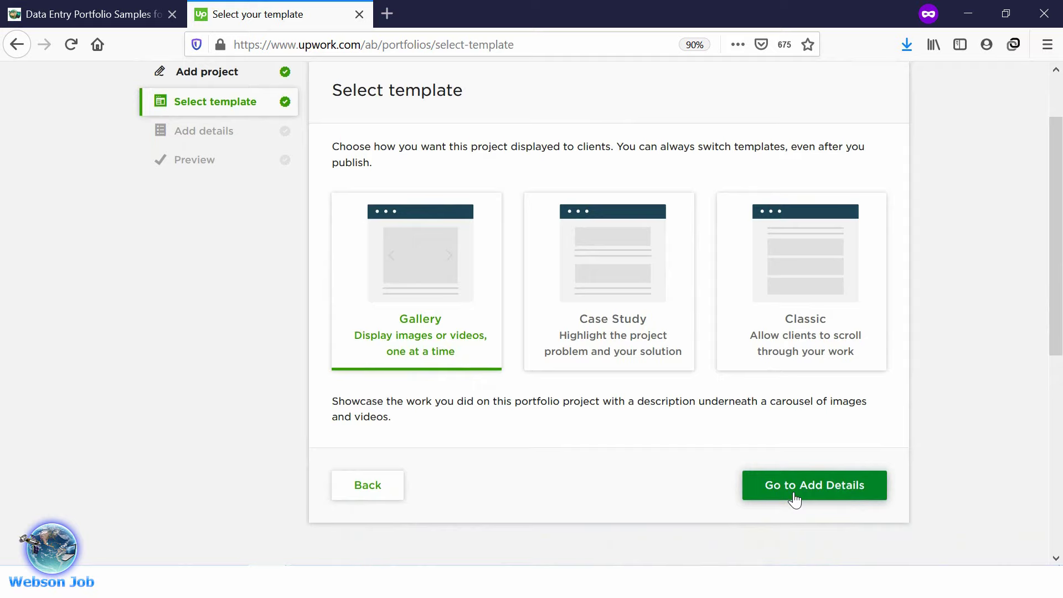
click(794, 496)
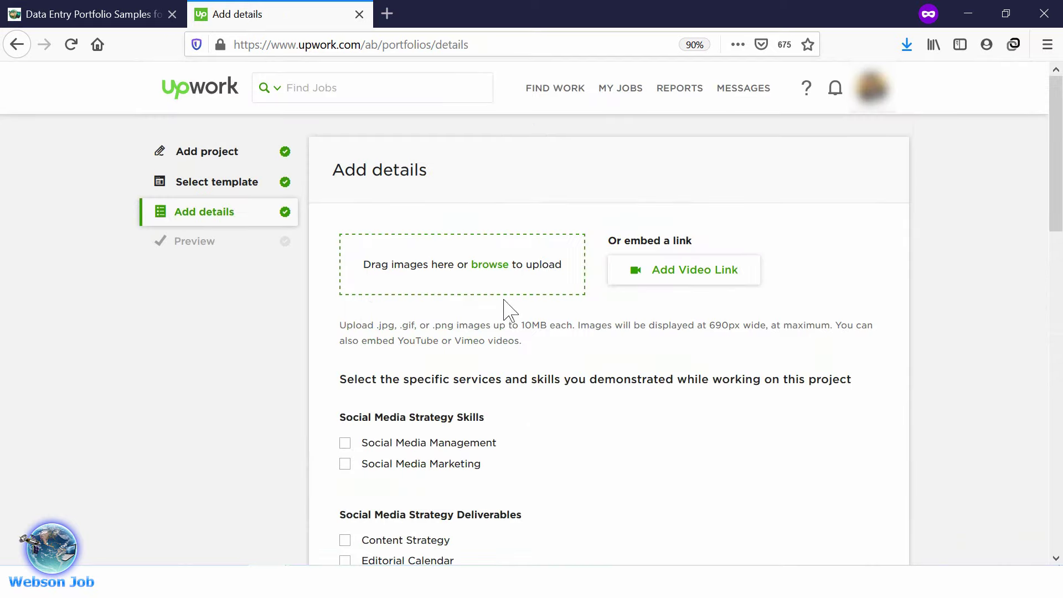
click(490, 264)
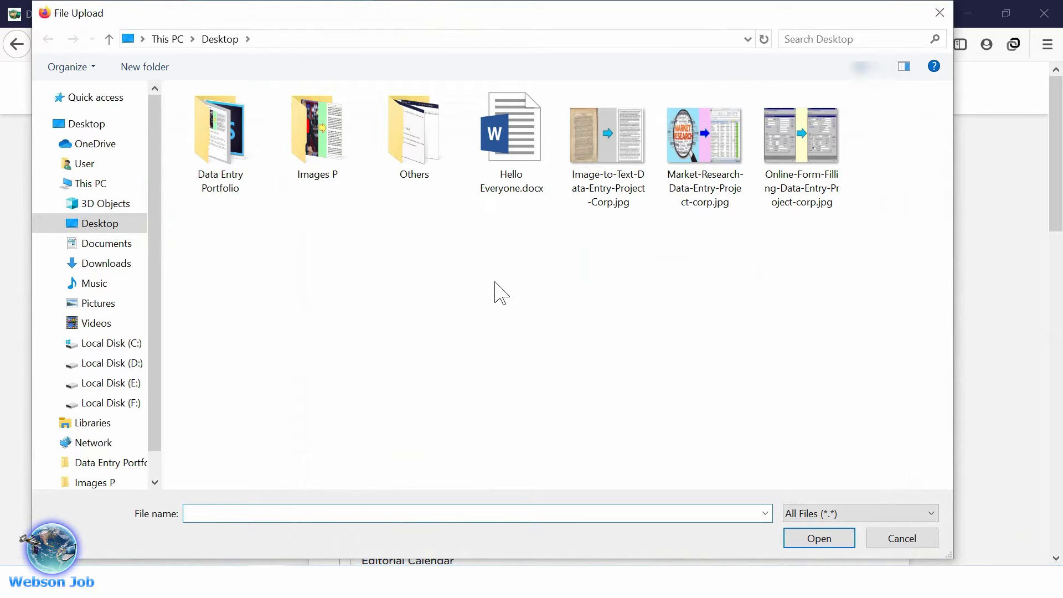
click(801, 161)
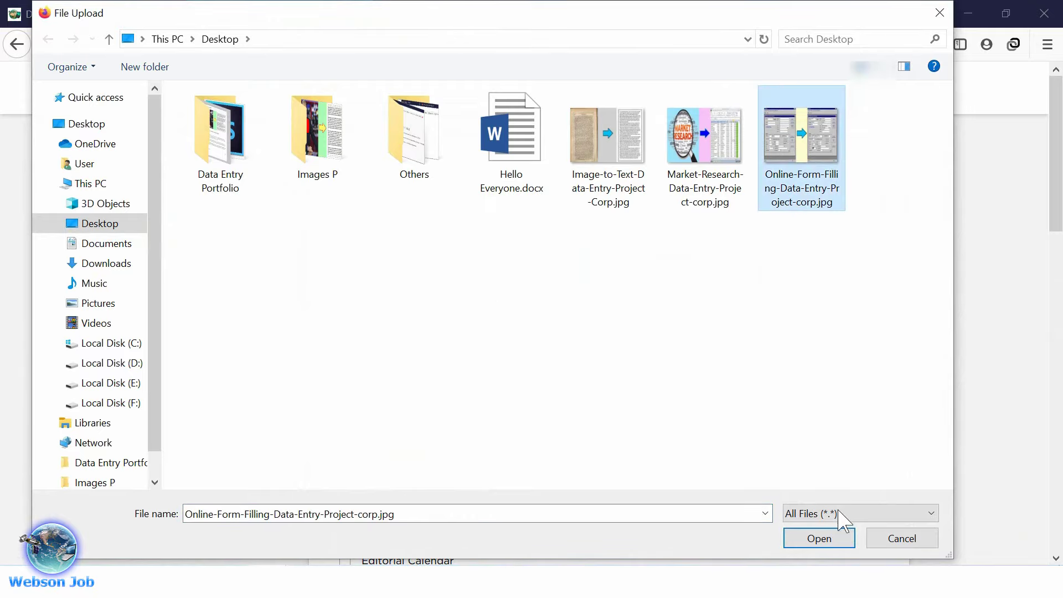
click(836, 543)
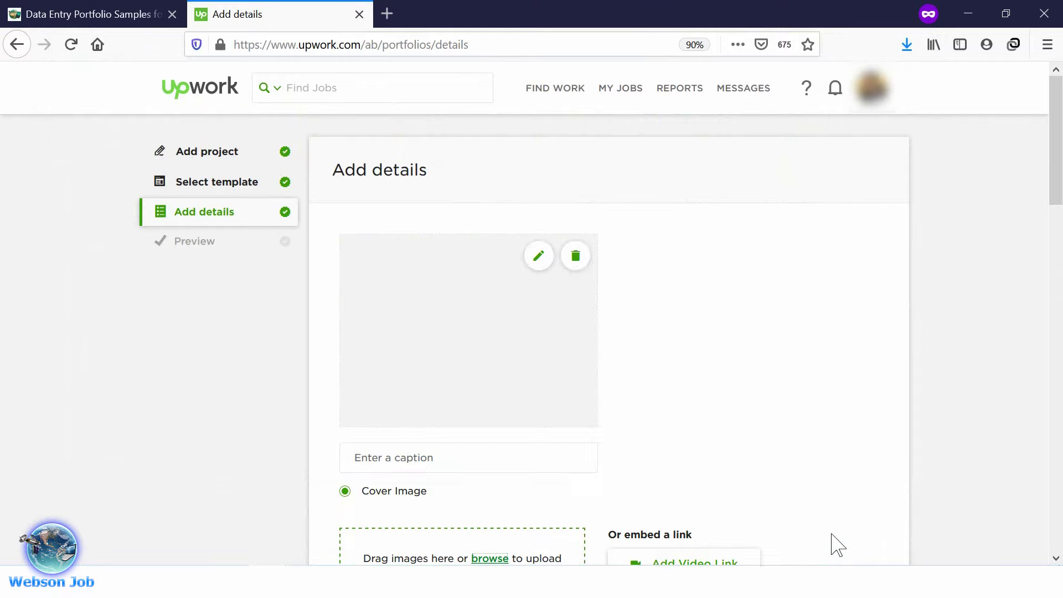
Tick the Social Media Management and Social Media Marketing skills.
scroll(836, 534, down, 9)
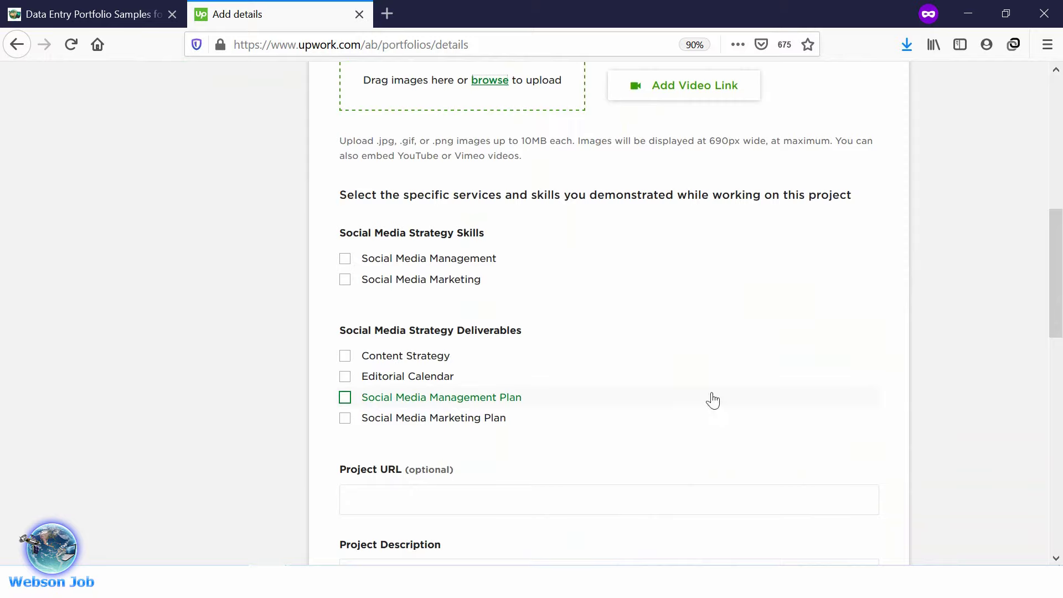
click(367, 264)
click(374, 284)
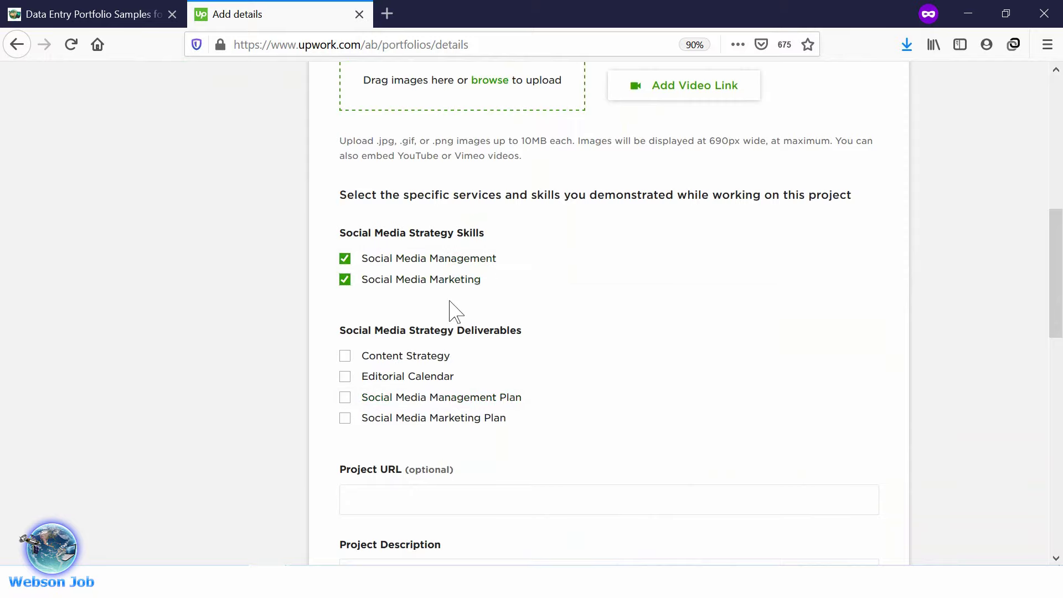
scroll(517, 308, down, 4)
scroll(517, 303, down, 1)
click(516, 301)
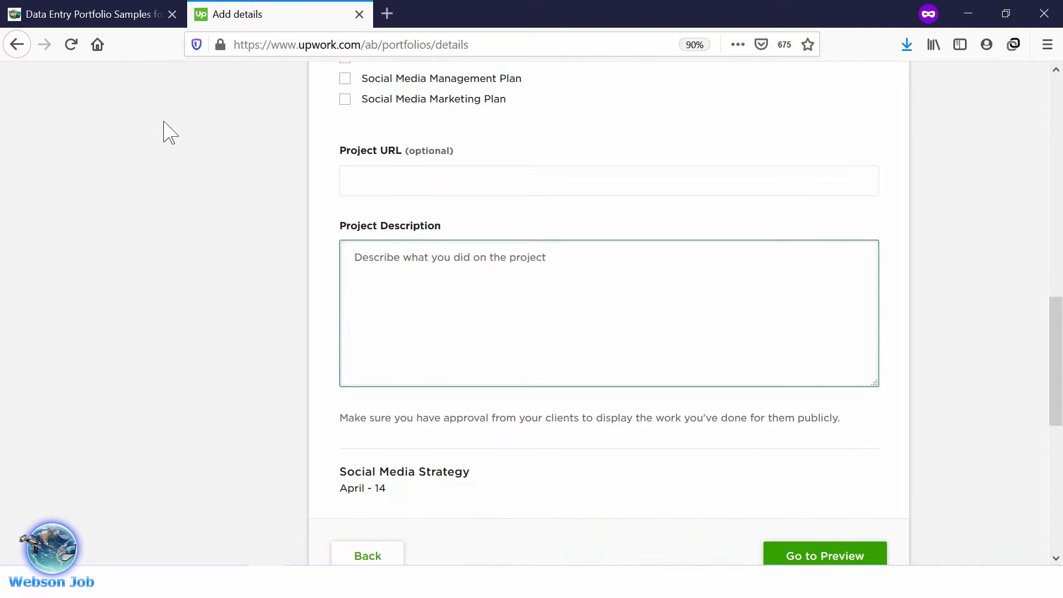
Copy the Webson Job sample's three Project Details paragraphs into the Project Description and open the preview.
click(113, 5)
scroll(264, 163, down, 5)
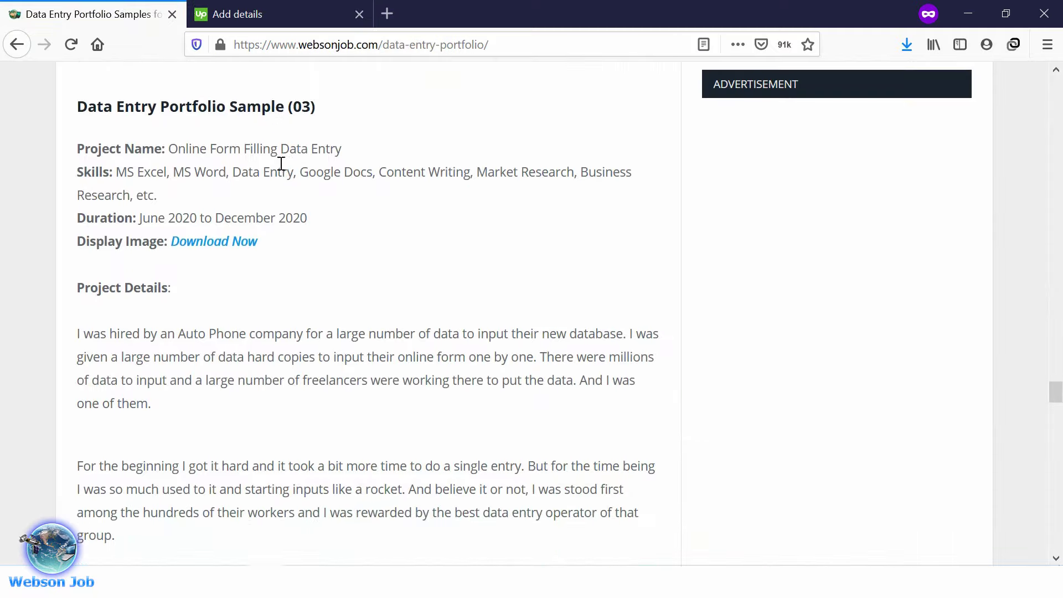
scroll(178, 146, up, 2)
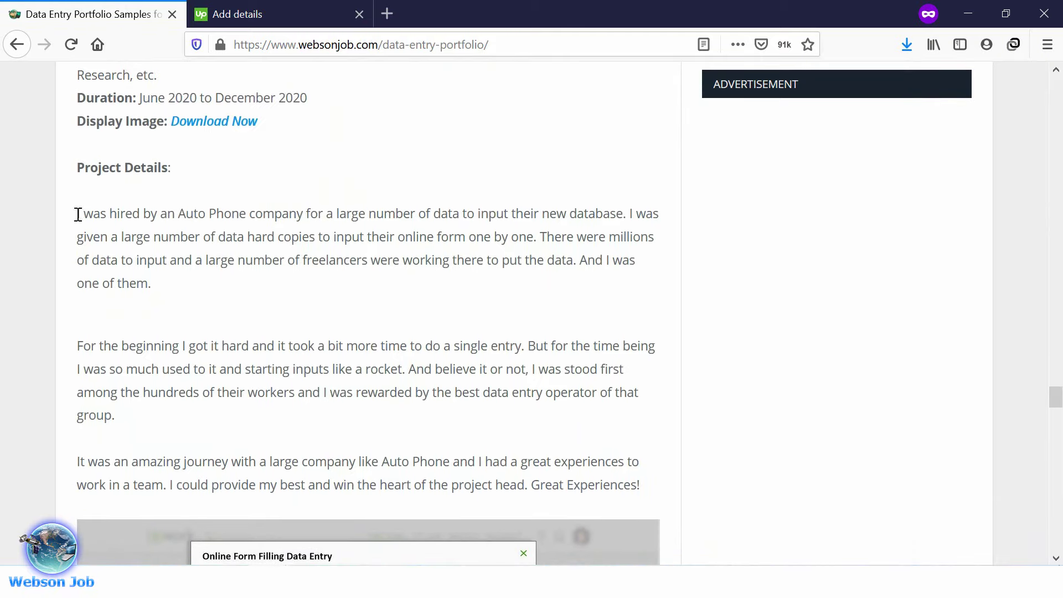
drag(76, 218, 591, 479)
key(ctrl+c)
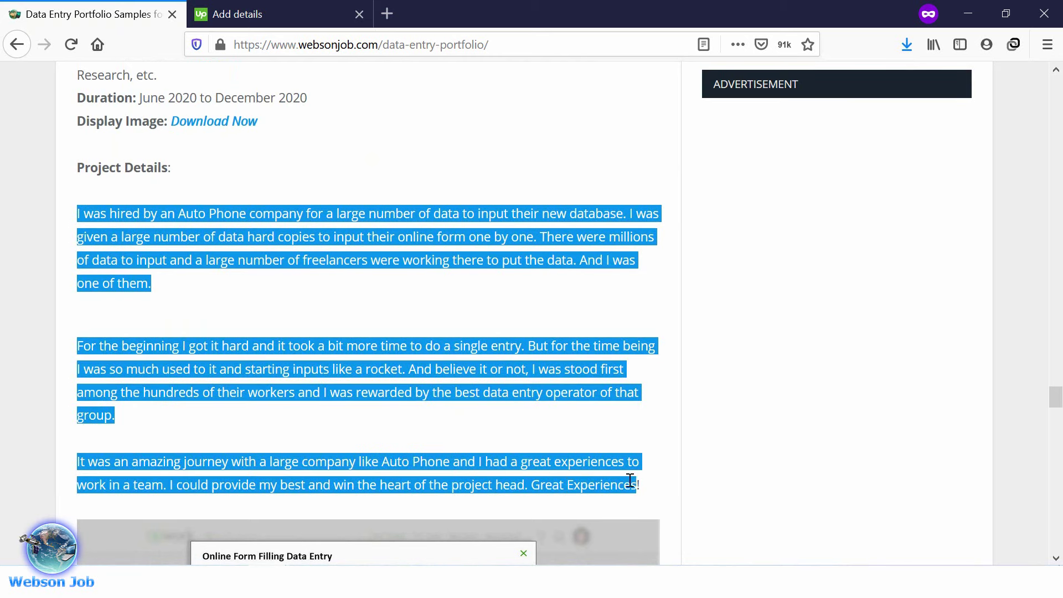
right_click(618, 462)
click(648, 474)
click(277, 14)
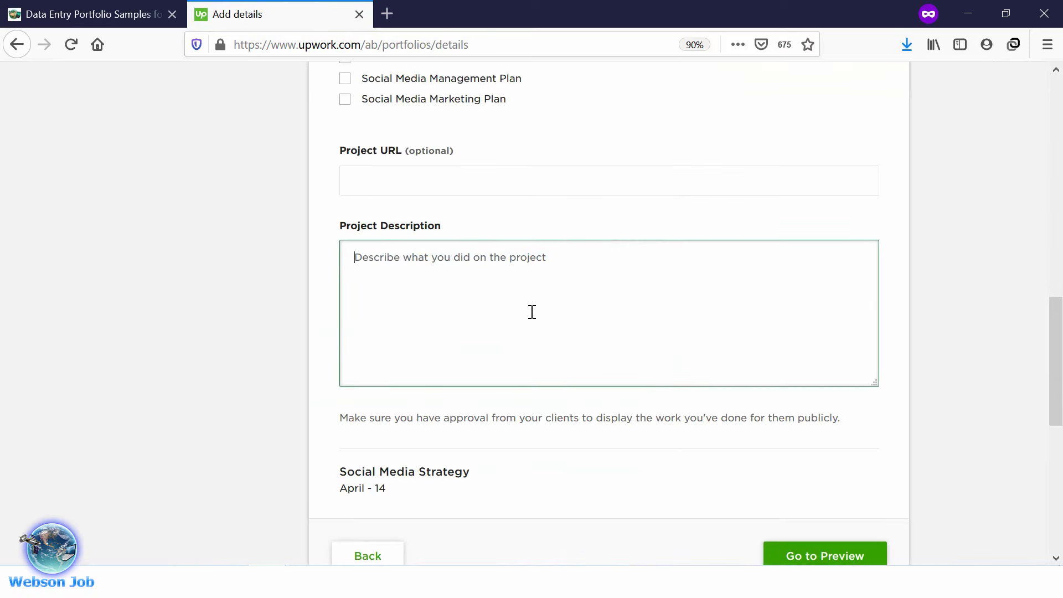
key(ctrl+v)
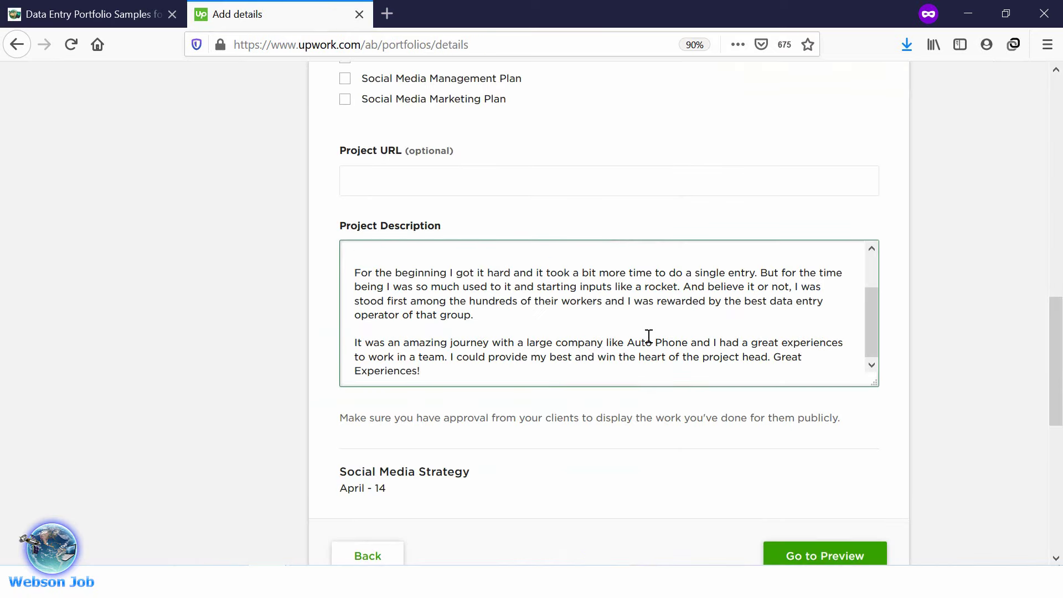
click(892, 309)
scroll(893, 309, down, 3)
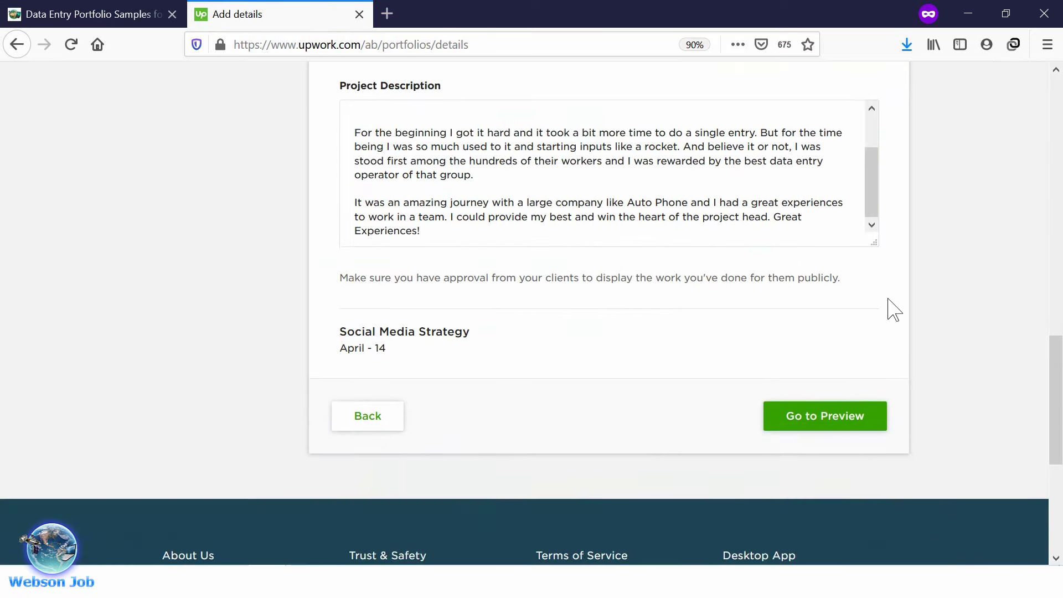
click(867, 394)
scroll(836, 382, down, 10)
Publish Online Form Filling Data Entry, then open it from the Portfolio and review its full description.
click(813, 363)
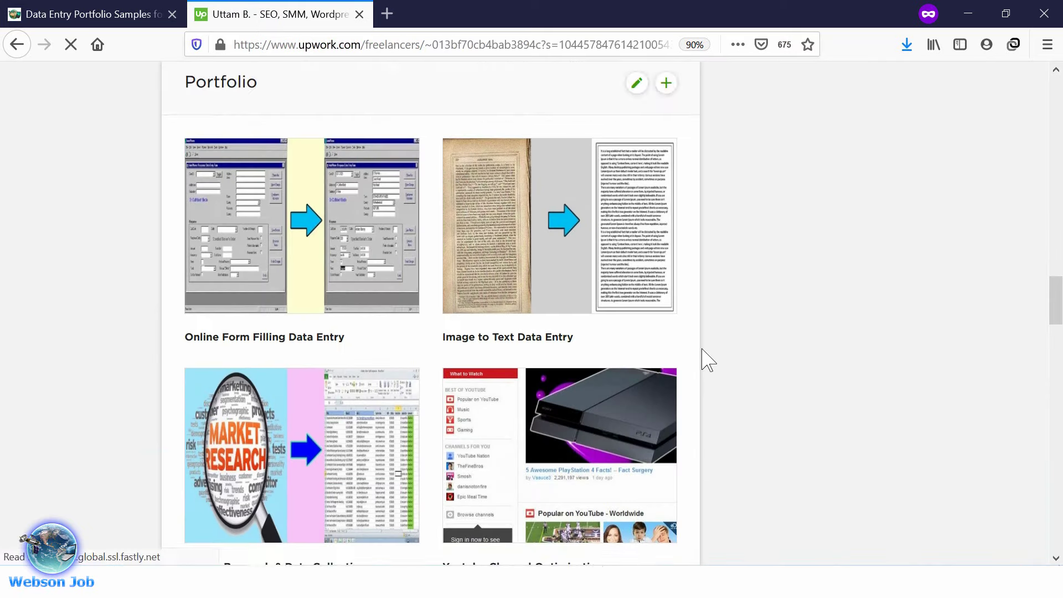
mouse_move(673, 259)
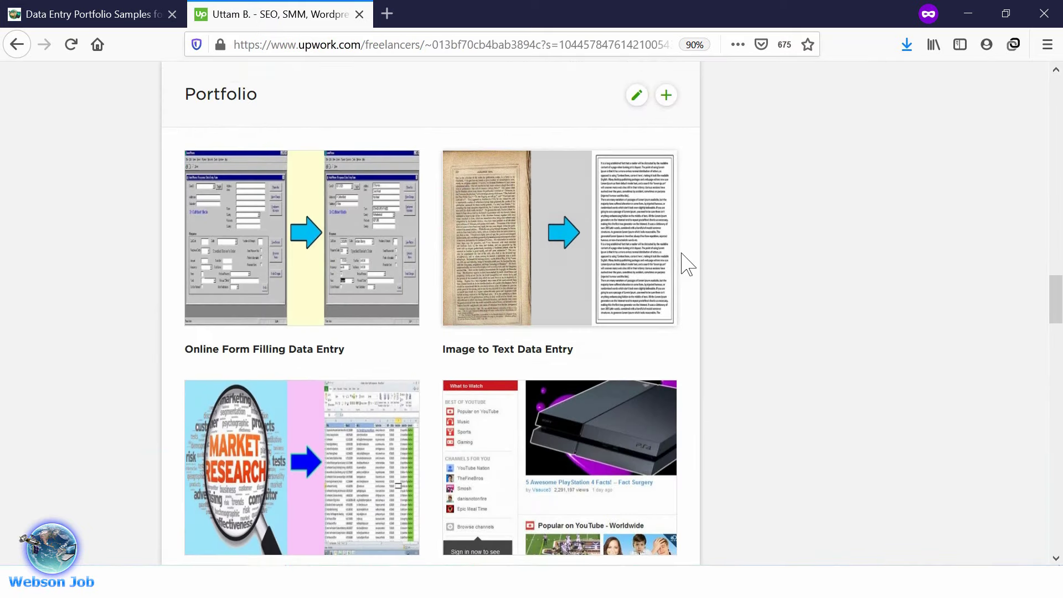
click(375, 279)
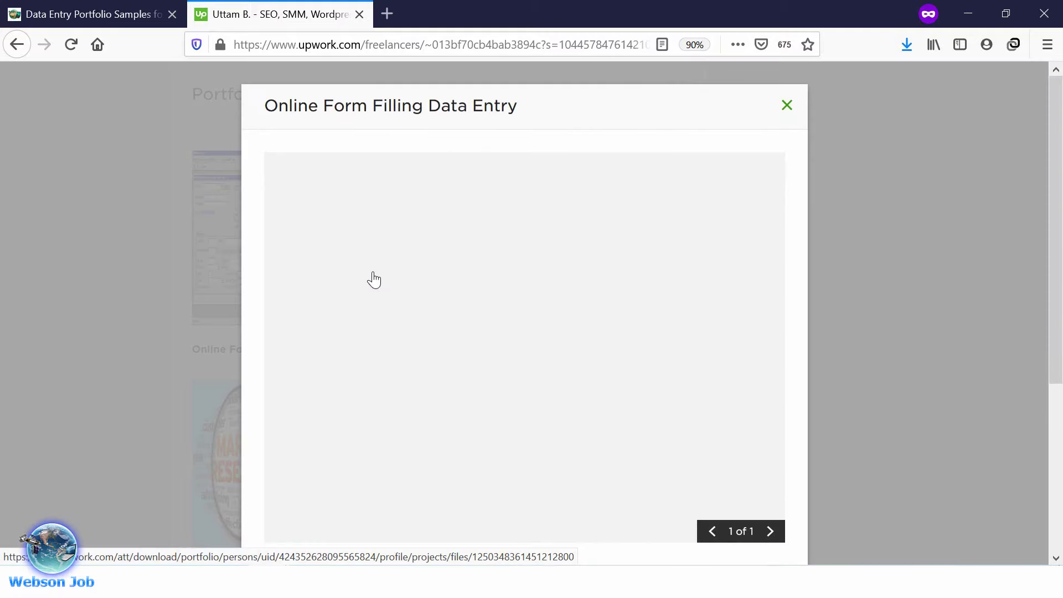
scroll(375, 279, down, 2)
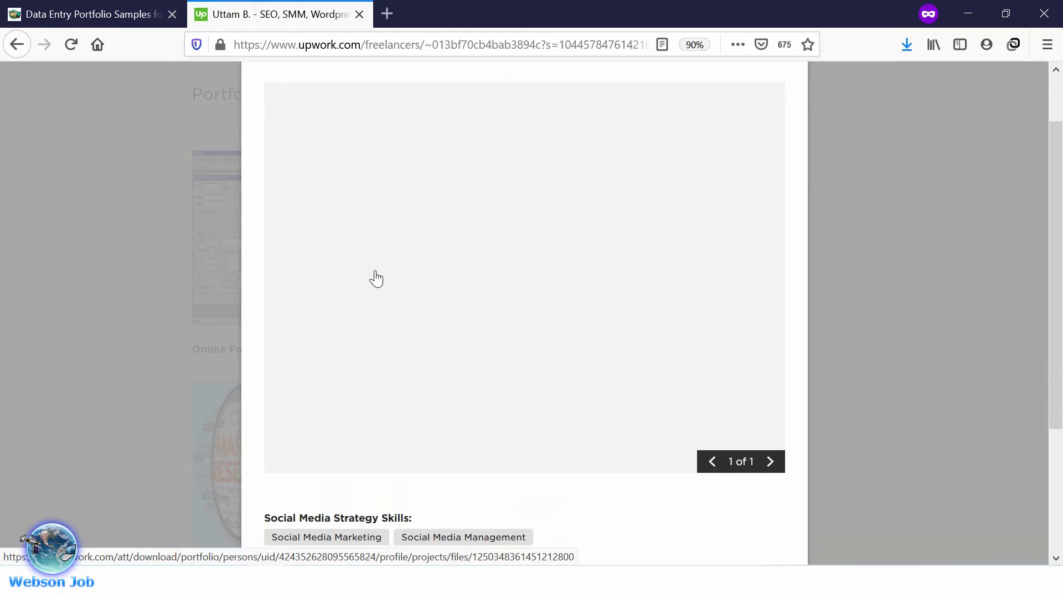
scroll(376, 277, down, 5)
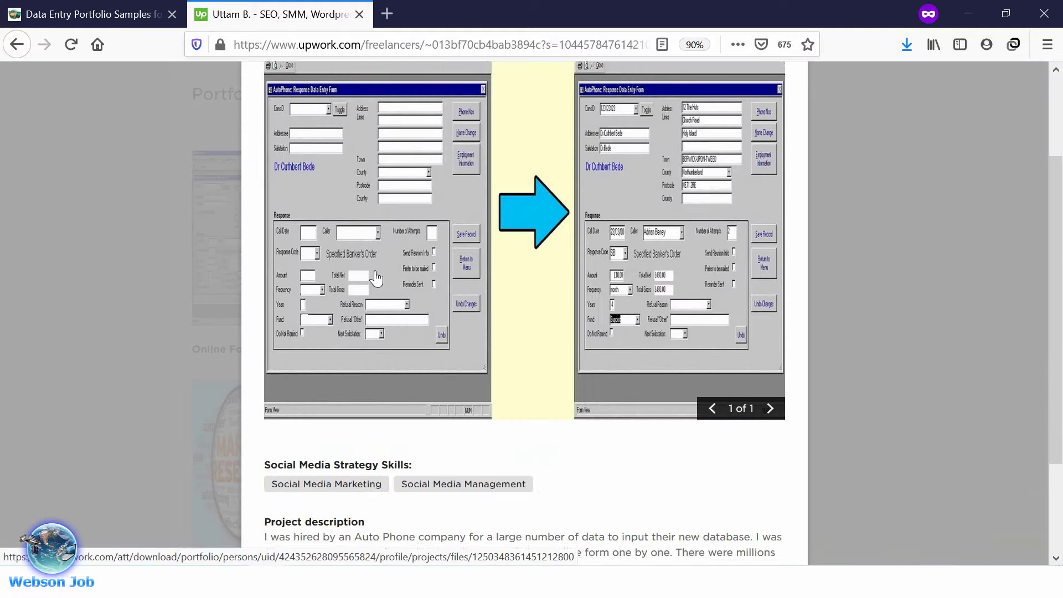
click(546, 437)
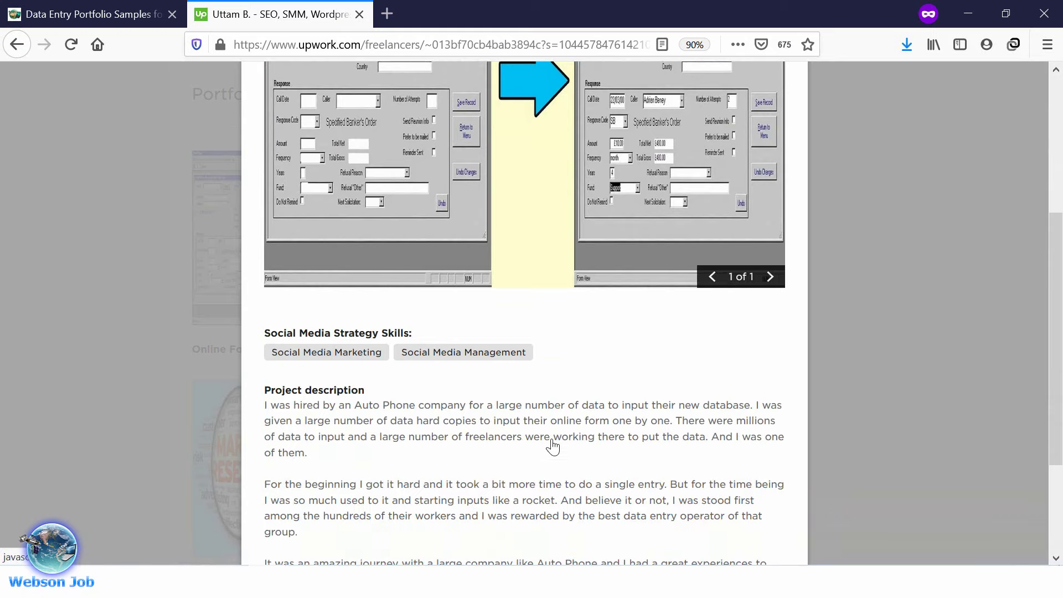
scroll(636, 399, up, 5)
scroll(640, 402, up, 2)
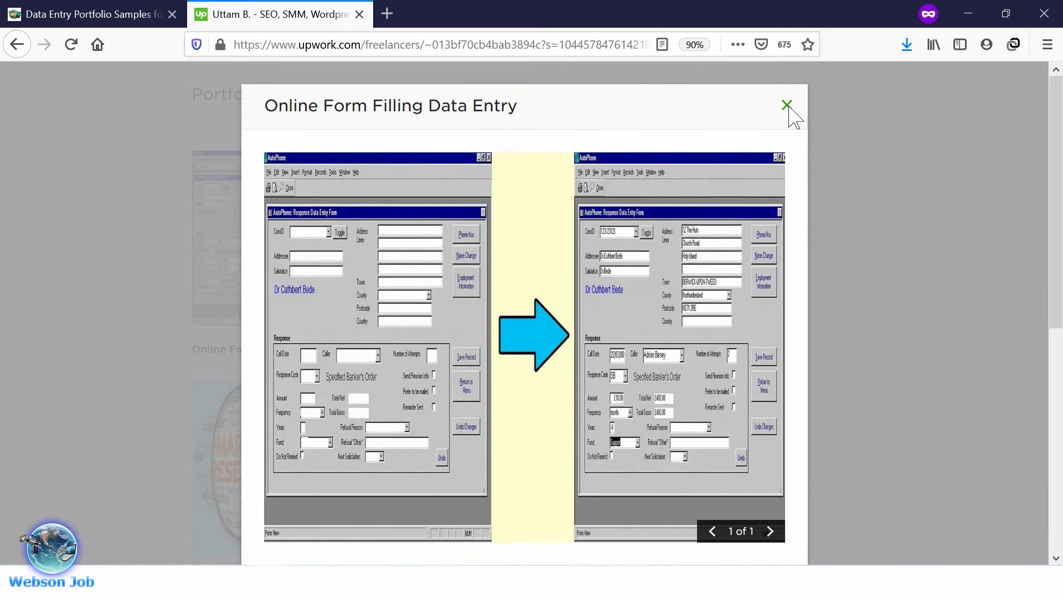
click(787, 105)
scroll(667, 219, up, 3)
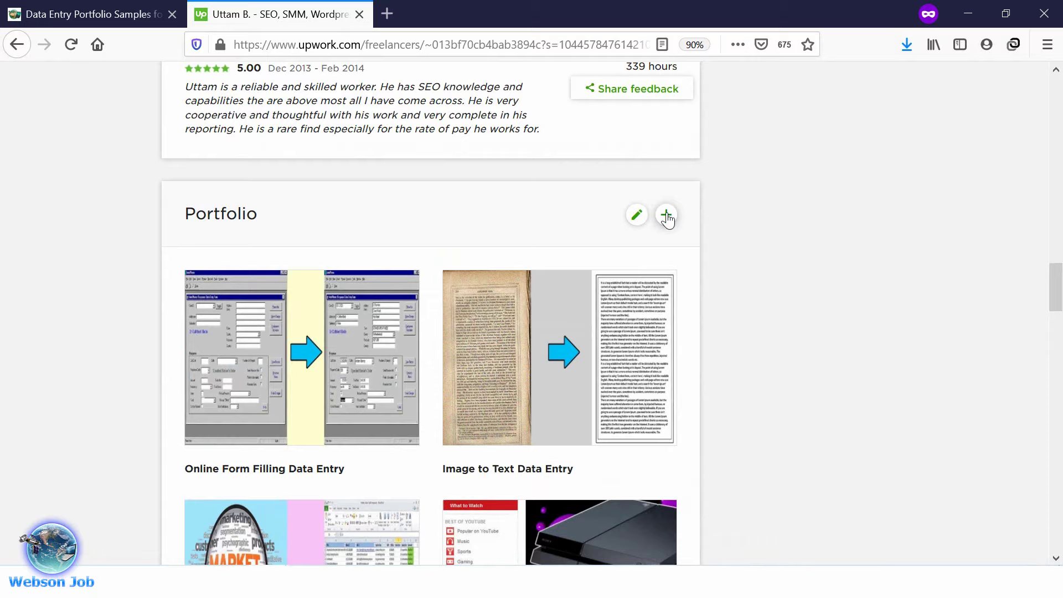
Start another portfolio project titled 'Video to Text Data Convert', copied from the Webson Job page.
click(667, 216)
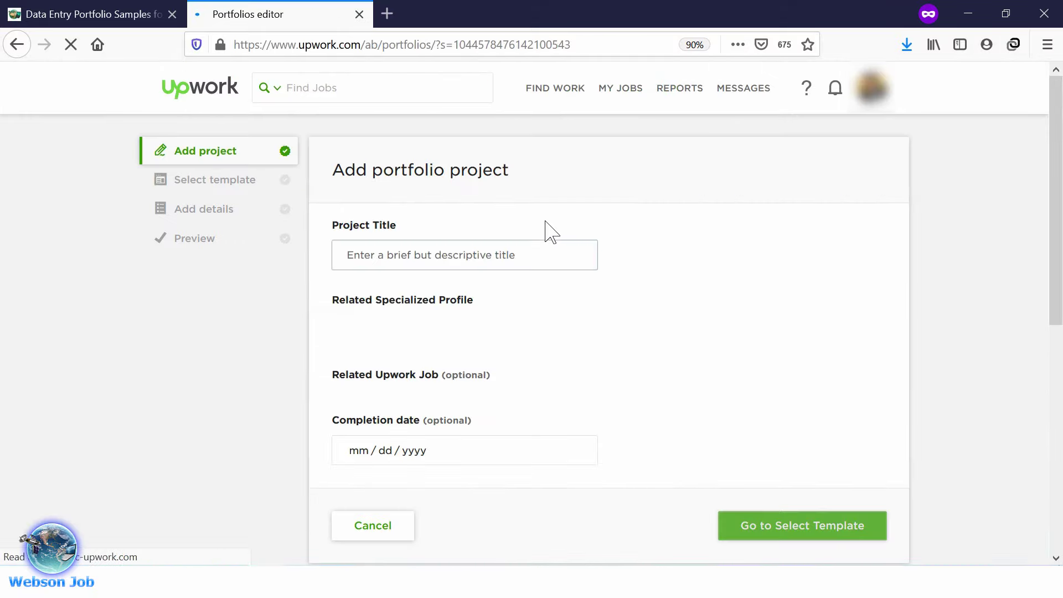
click(55, 9)
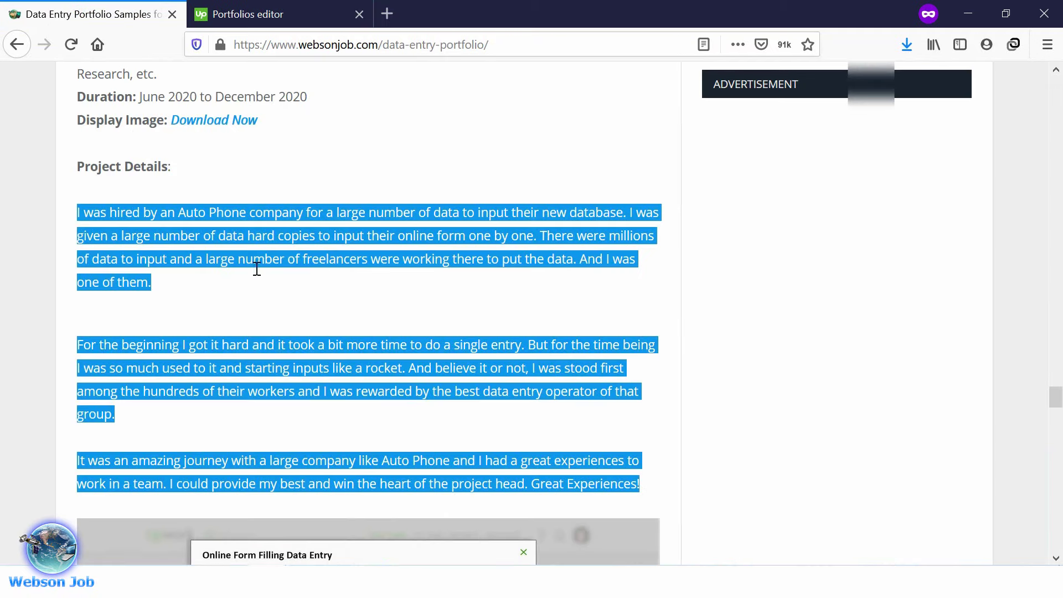
scroll(257, 266, down, 15)
drag(184, 257, 299, 260)
right_click(301, 259)
click(326, 271)
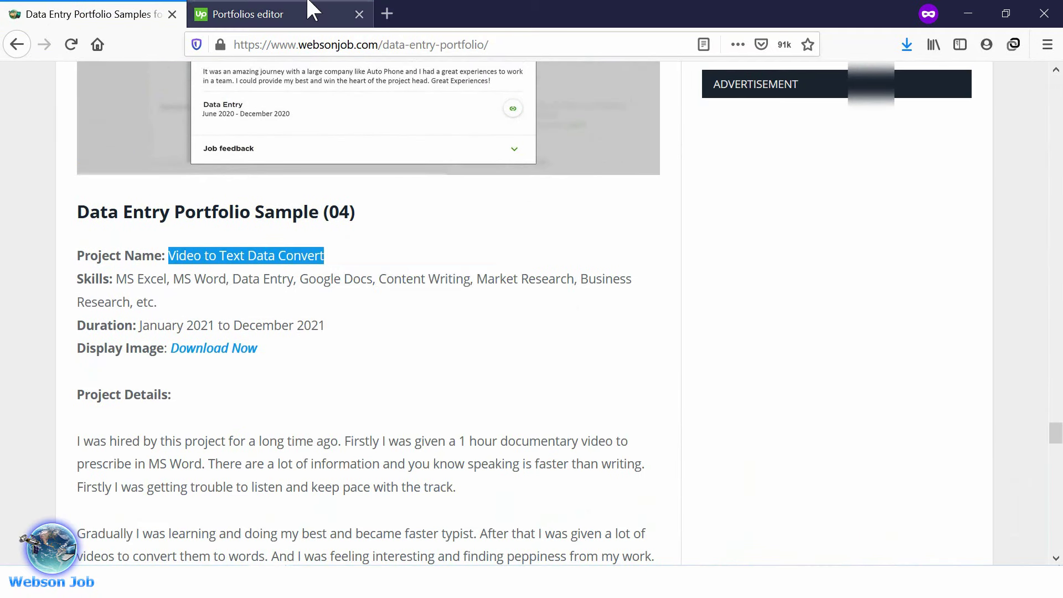
click(308, 11)
right_click(377, 251)
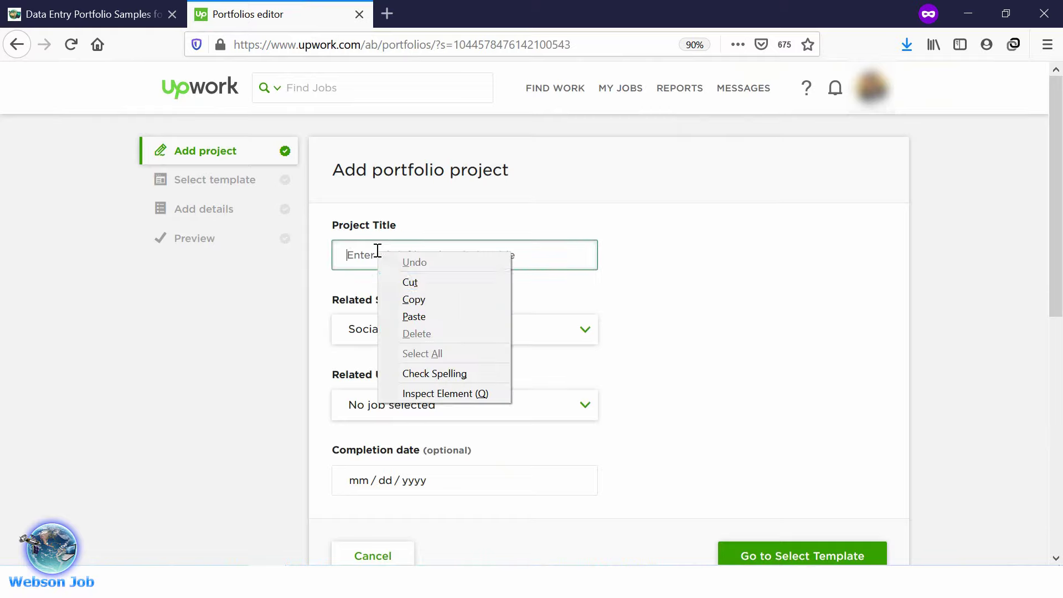
click(441, 314)
Set the project's completion date to April 4, 2020.
scroll(591, 335, down, 2)
click(531, 411)
click(519, 257)
click(642, 297)
scroll(642, 289, down, 1)
scroll(651, 332, down, 1)
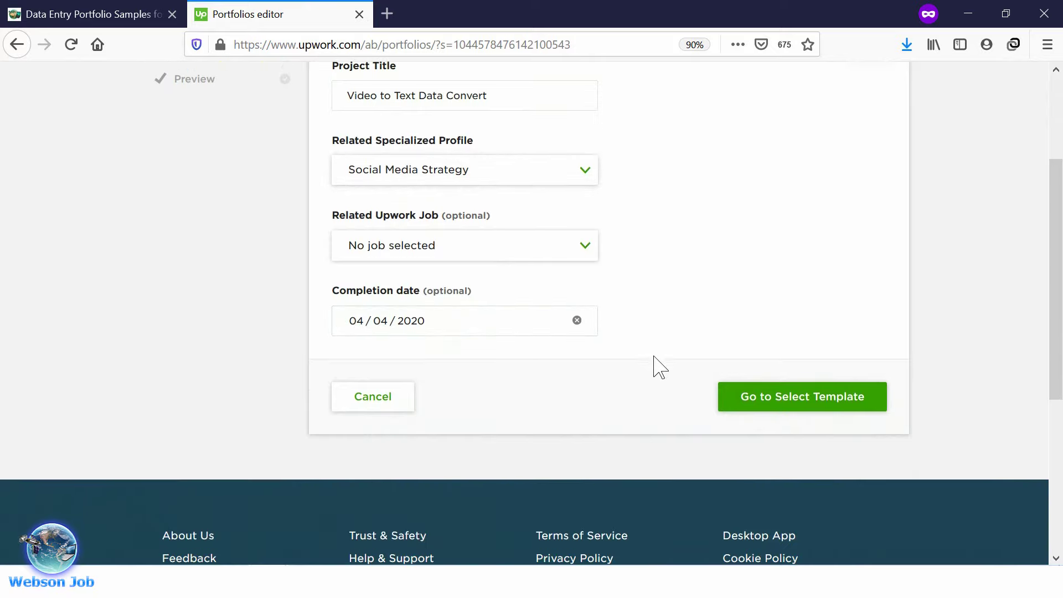
Select the Gallery template and continue to adding details.
click(741, 397)
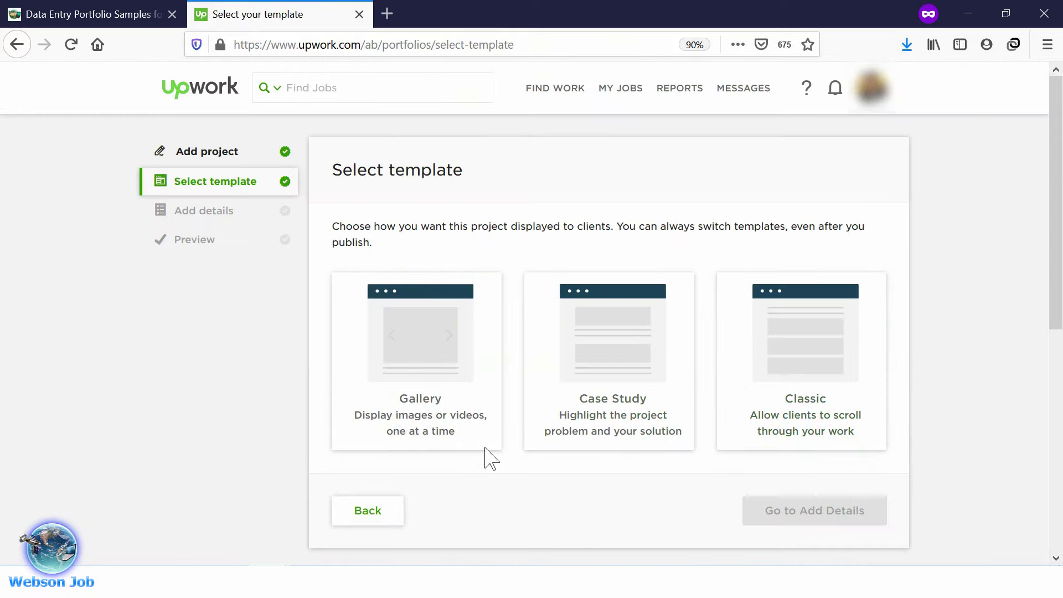
click(484, 446)
scroll(748, 486, down, 2)
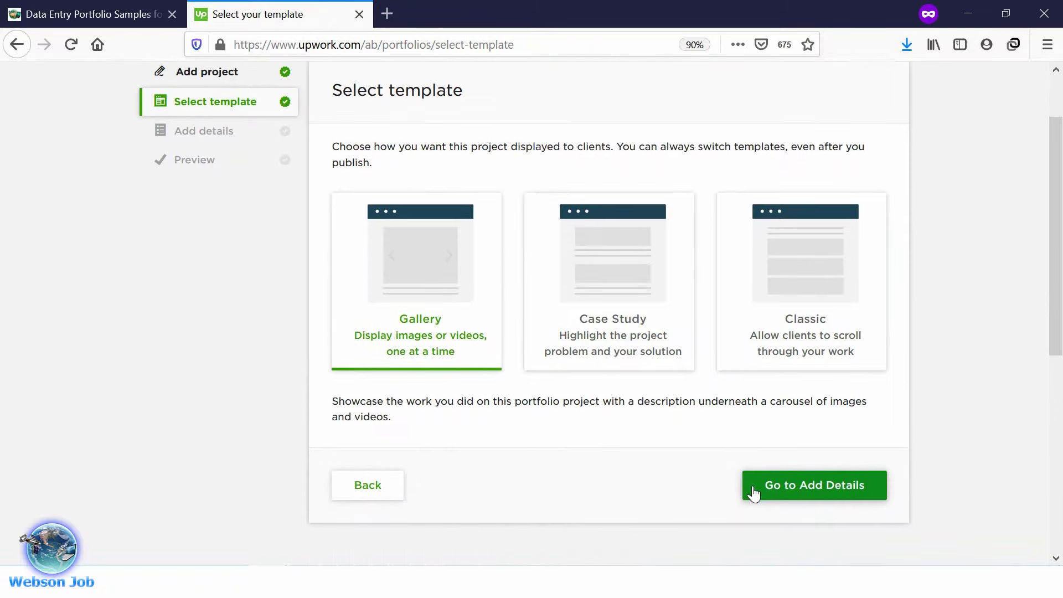
click(754, 490)
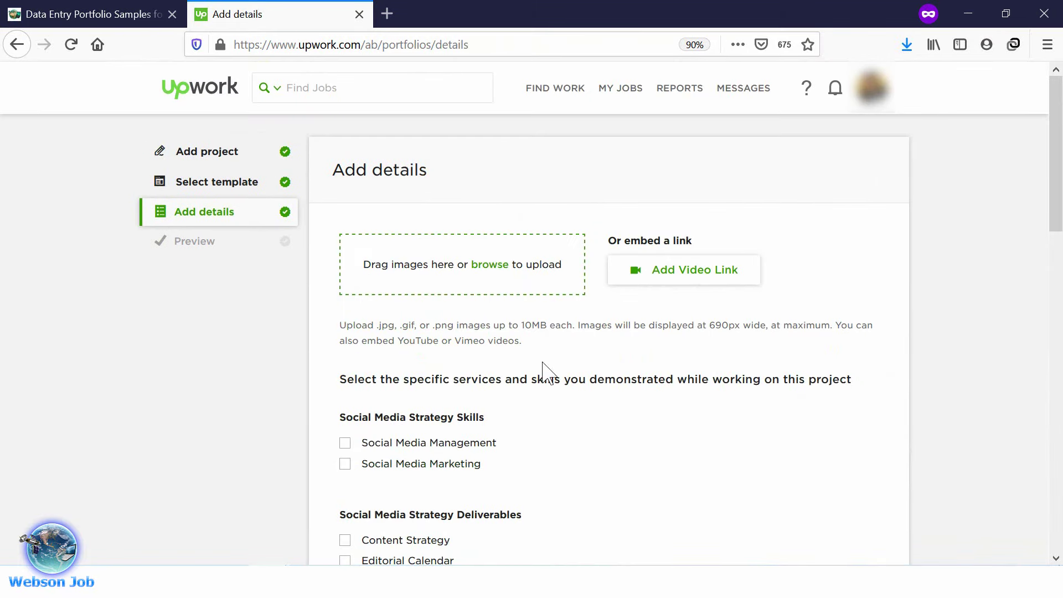
Upload the video-to-text cover image for the project.
click(482, 270)
click(895, 148)
double_click(897, 148)
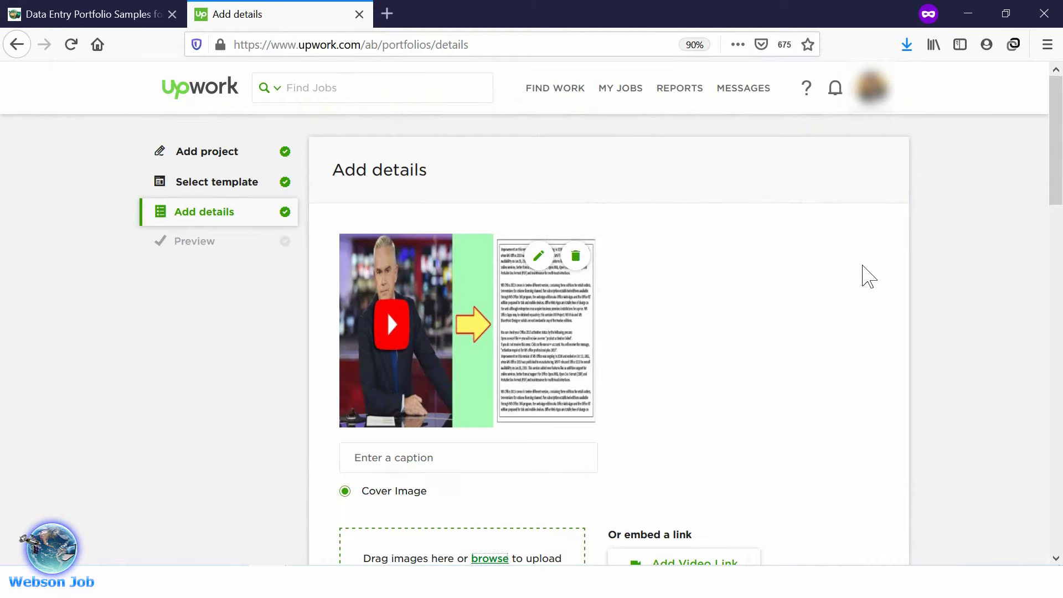
Tick the Social Media Management and Social Media Marketing skills.
scroll(868, 276, down, 6)
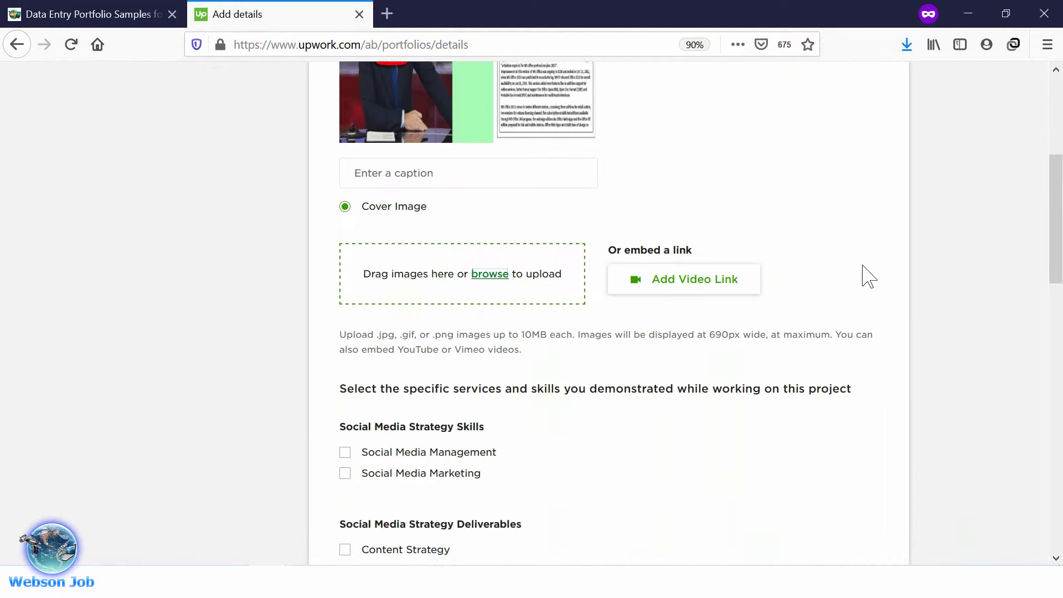
scroll(868, 275, down, 2)
click(559, 267)
click(520, 282)
scroll(519, 285, down, 6)
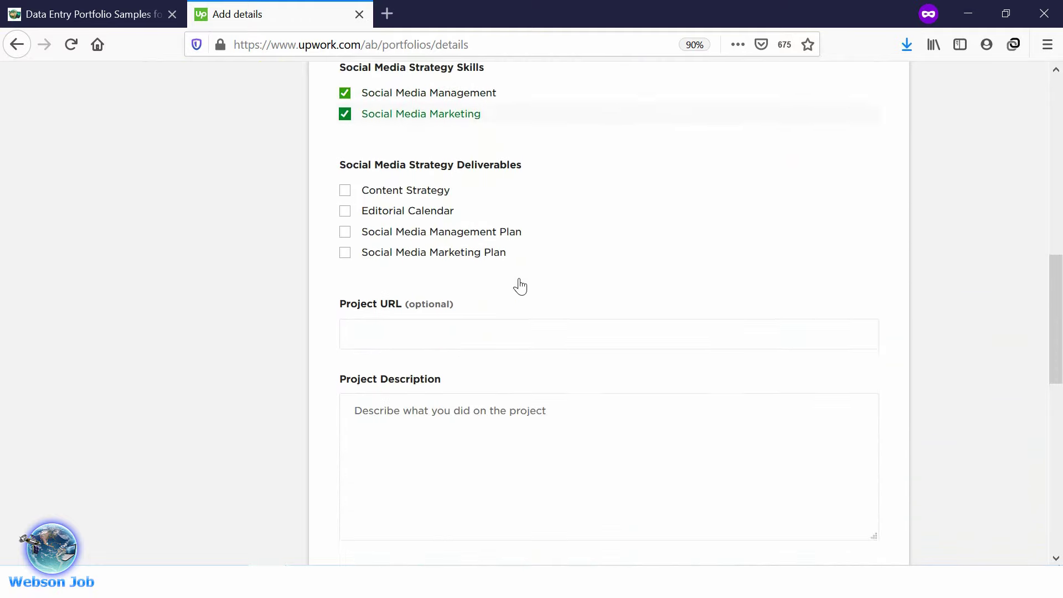
Copy the three description paragraphs from the Webson Job sample article.
click(523, 278)
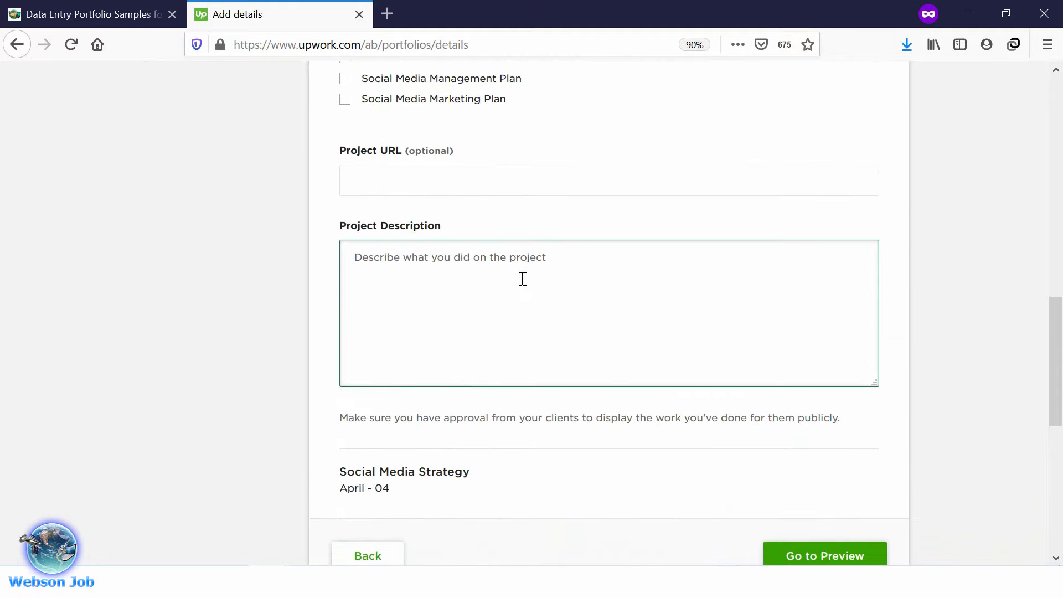
click(136, 17)
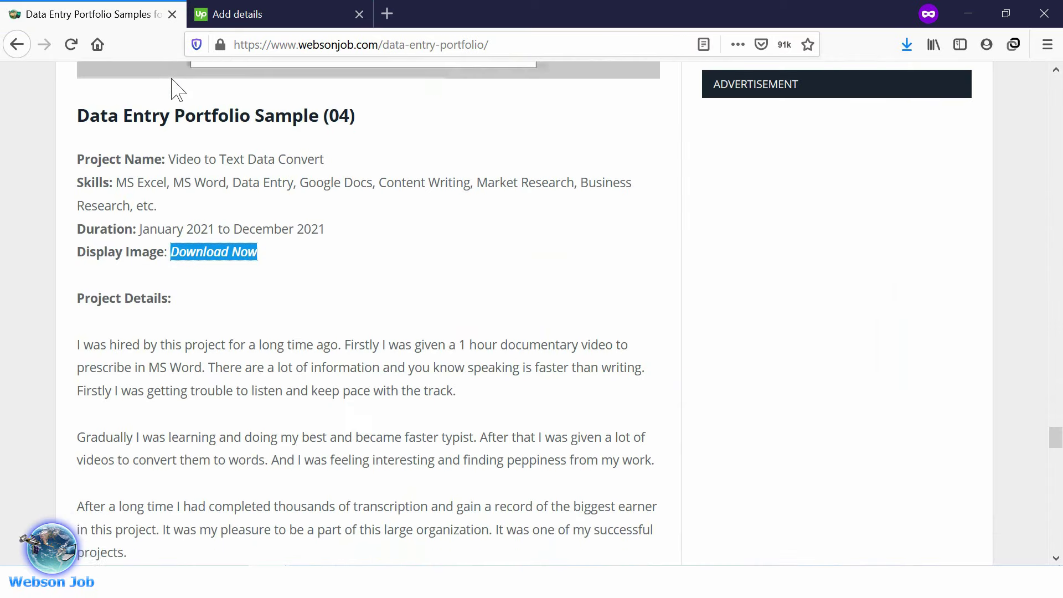
scroll(173, 86, down, 5)
scroll(172, 86, up, 2)
drag(77, 189, 175, 393)
right_click(188, 360)
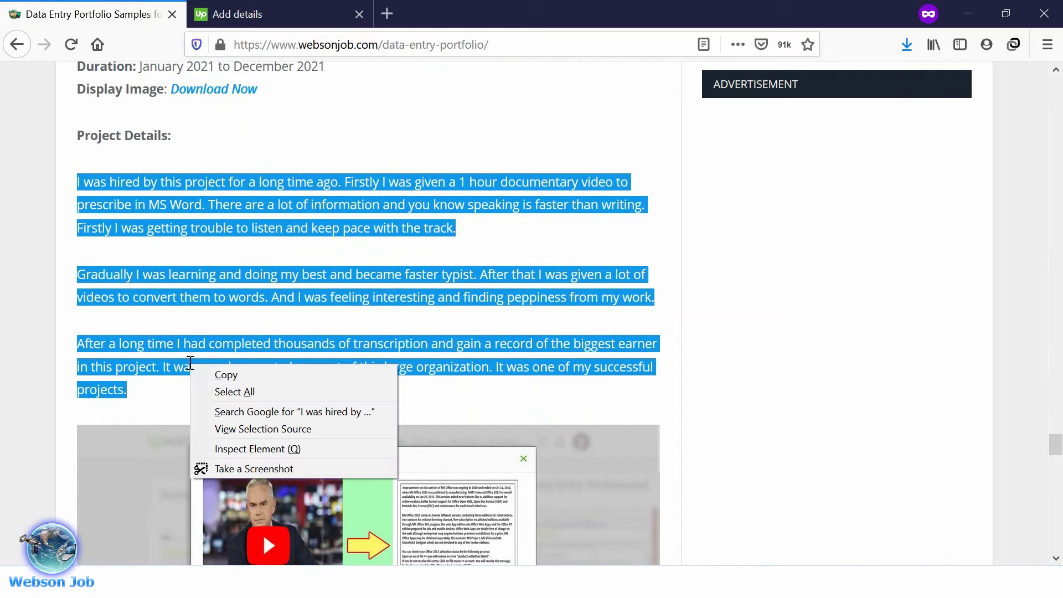
click(206, 372)
Paste the copied text into the Project Description and go to the preview.
click(226, 11)
click(461, 291)
right_click(460, 291)
click(527, 353)
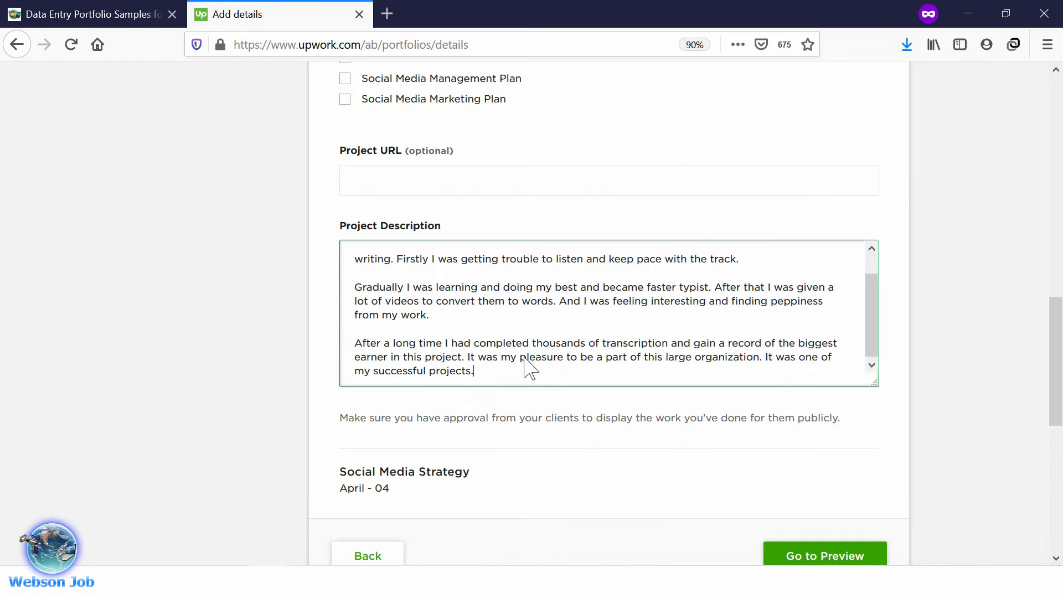
scroll(636, 459, down, 3)
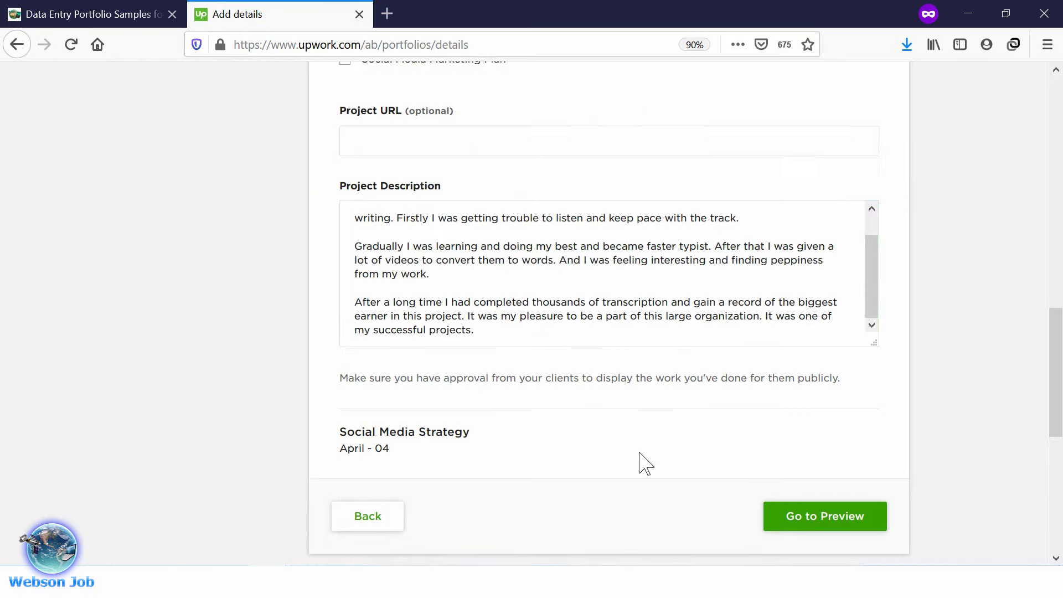
click(801, 415)
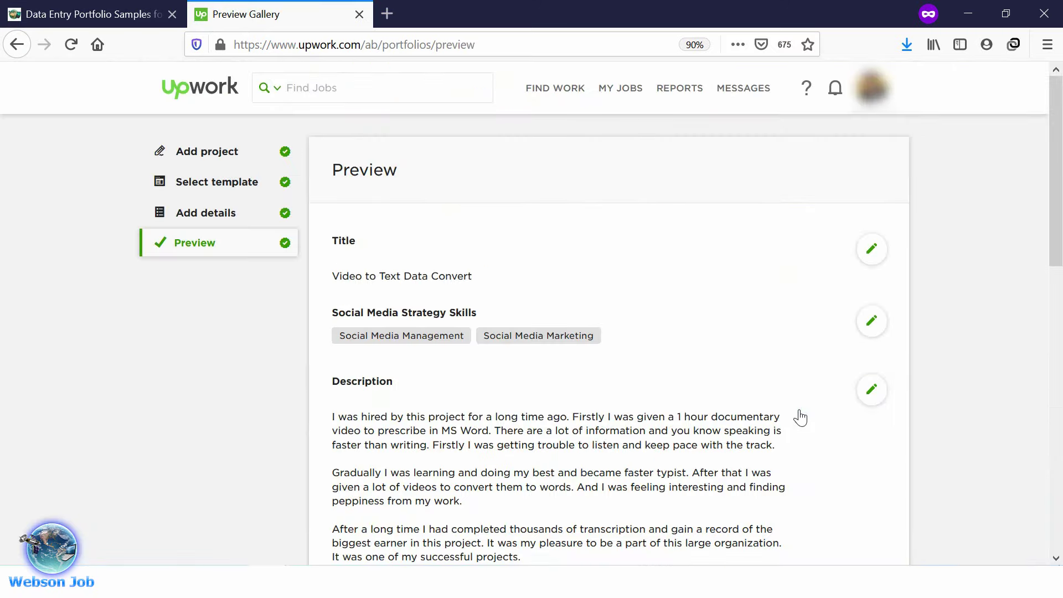
Publish Video to Text Data Convert from the Preview page.
scroll(801, 421, down, 5)
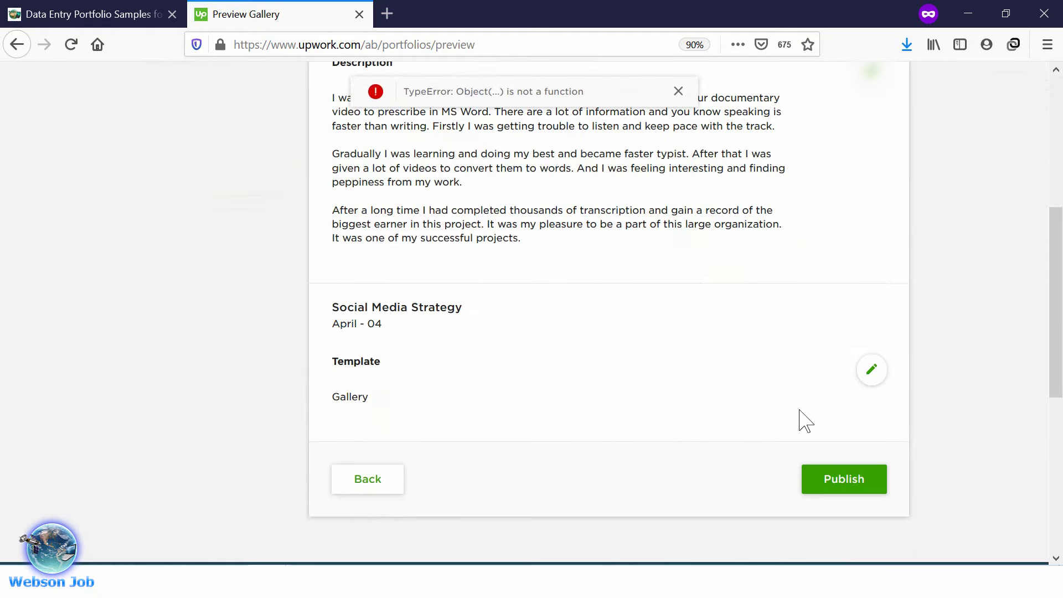
click(839, 487)
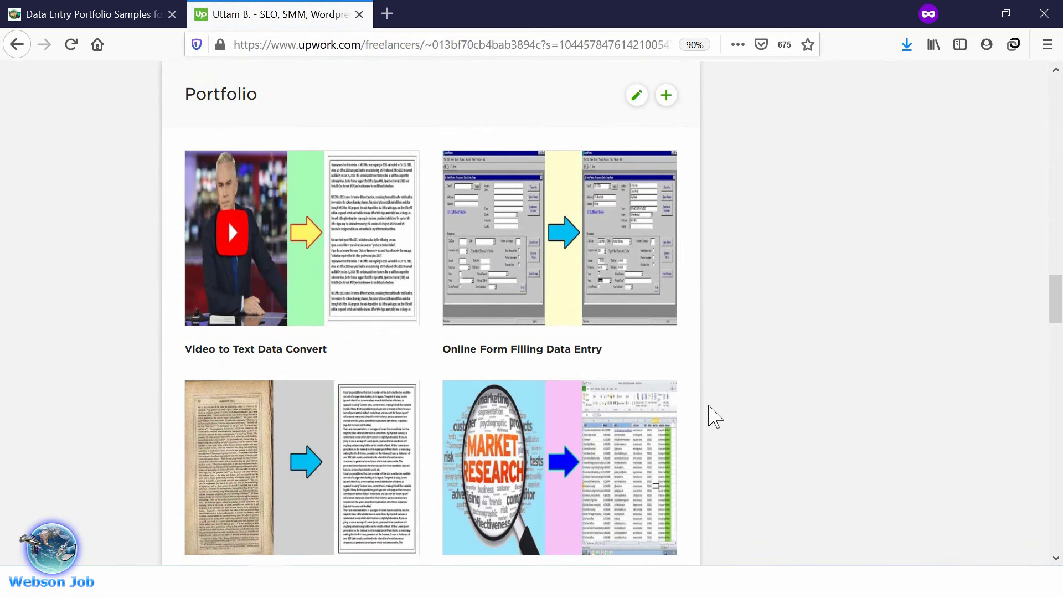
Open Video to Text Data Convert, expand its full description, close it, and return to the Webson Job article.
mouse_move(392, 224)
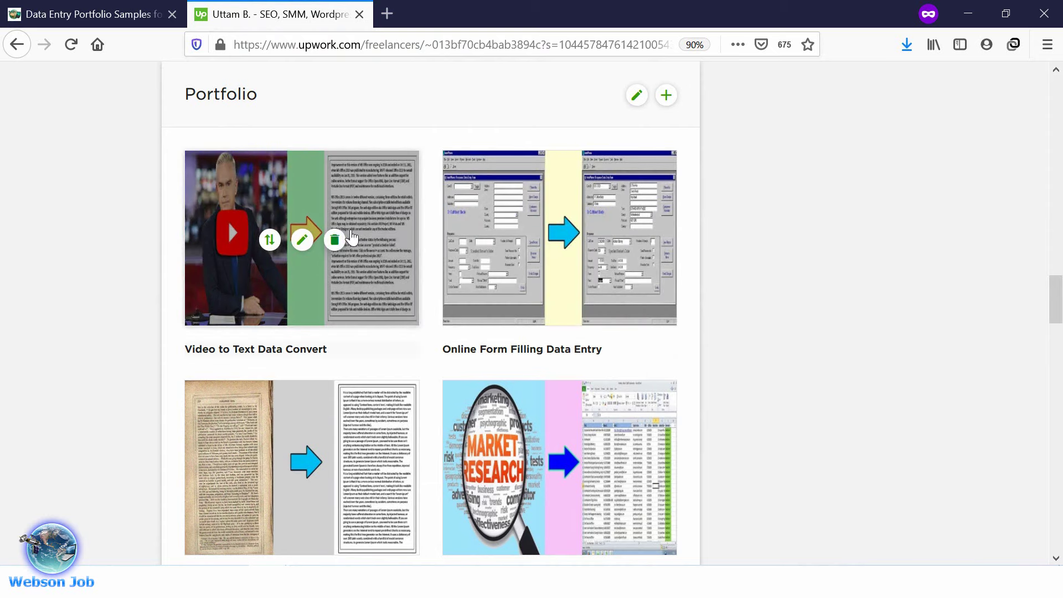
click(392, 225)
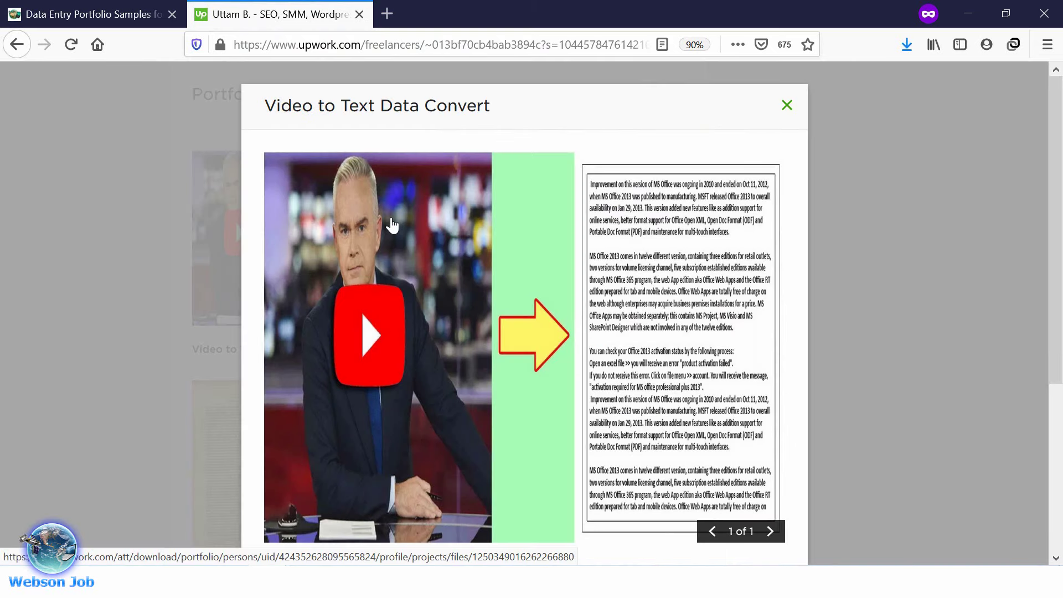
scroll(393, 224, down, 2)
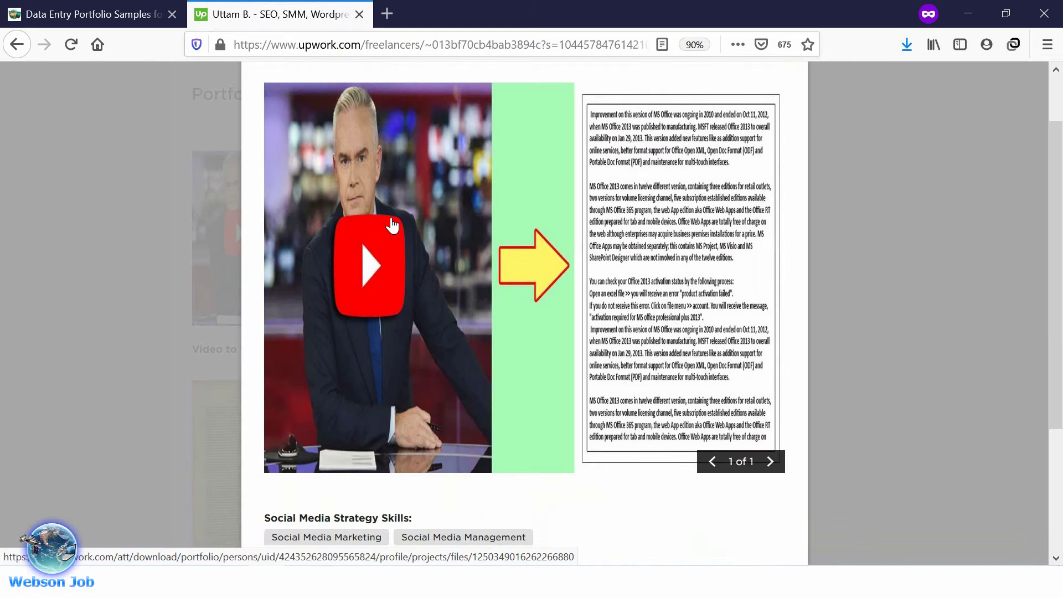
scroll(392, 224, down, 5)
click(590, 437)
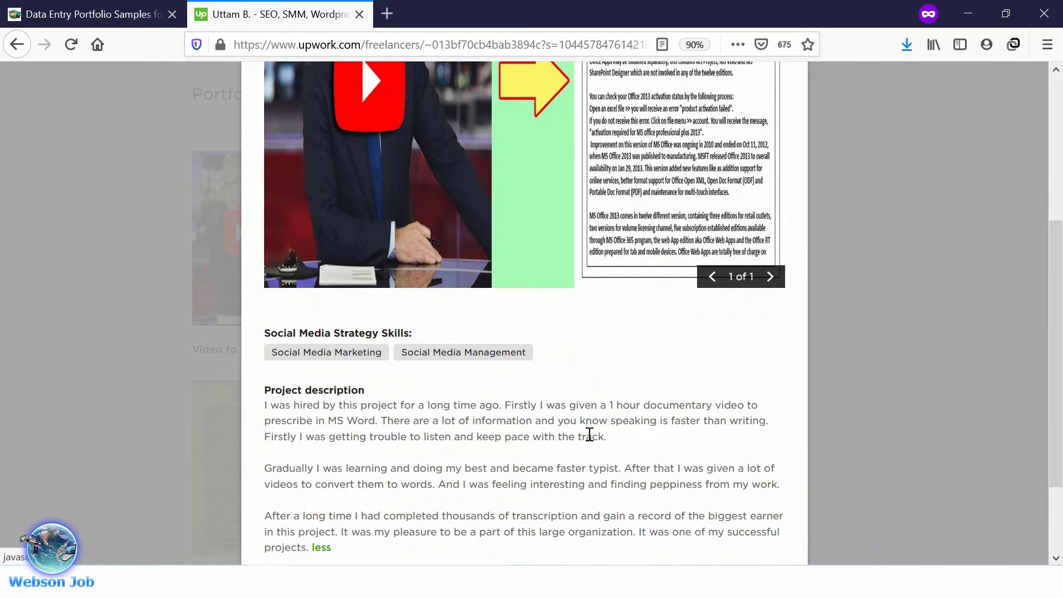
scroll(590, 434, down, 3)
scroll(636, 432, up, 2)
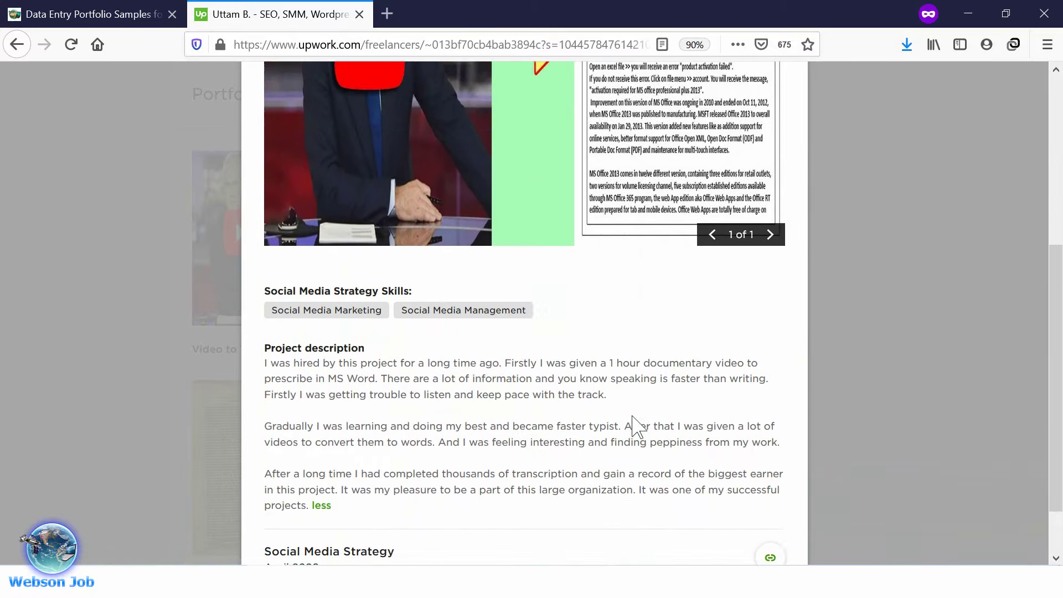
scroll(637, 426, up, 8)
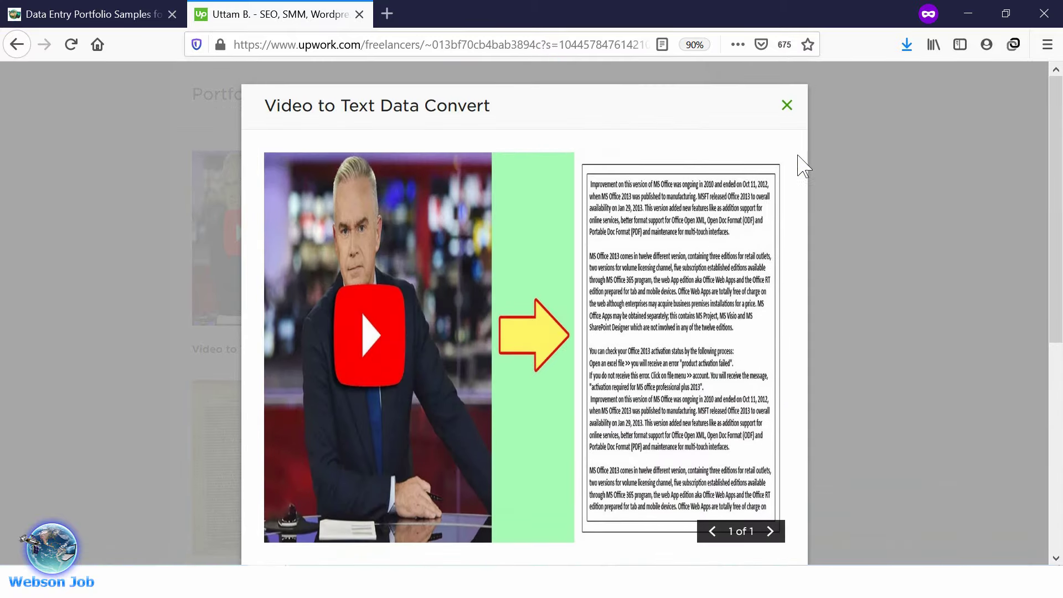
click(790, 111)
click(94, 13)
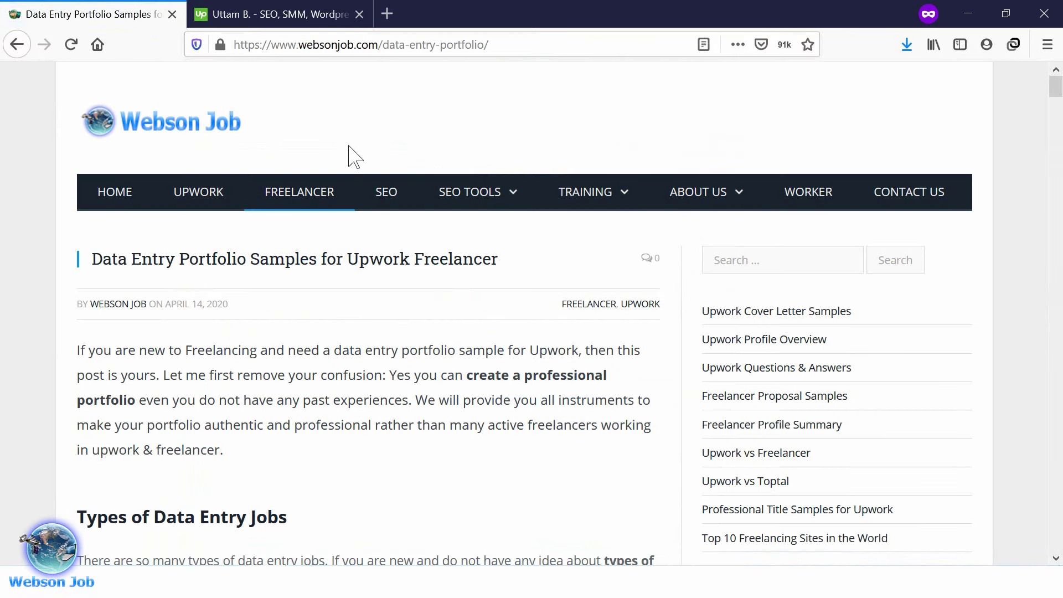
scroll(546, 266, down, 3)
scroll(542, 254, up, 1)
scroll(543, 255, down, 1)
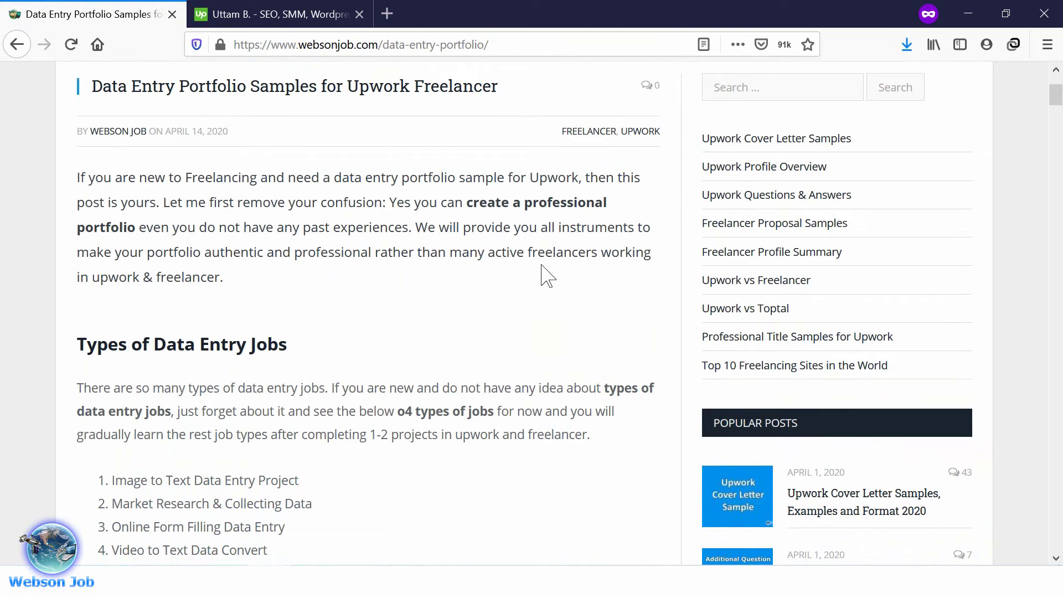
scroll(544, 260, down, 18)
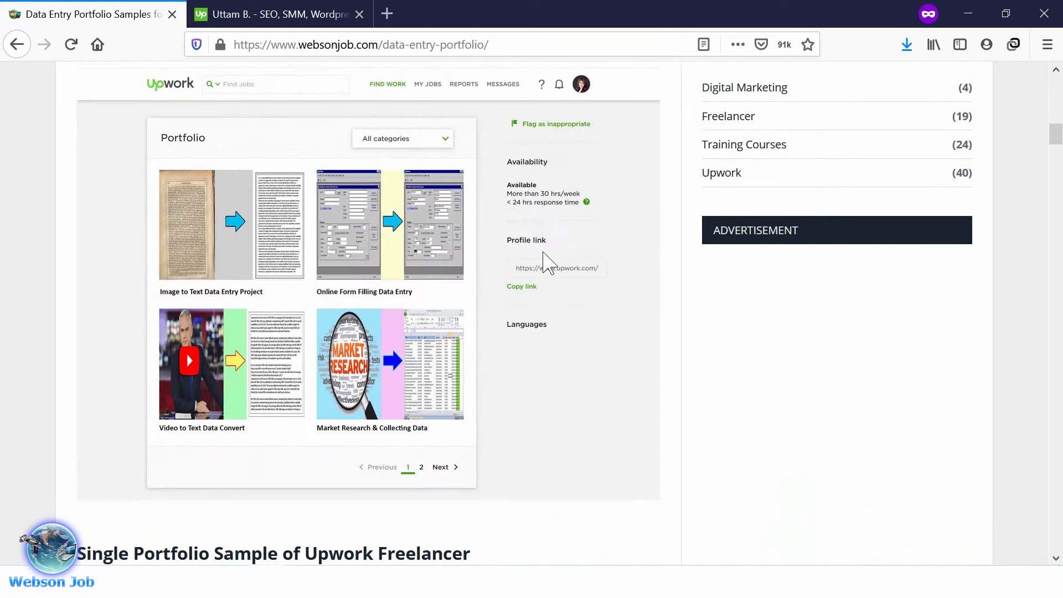
scroll(540, 252, up, 5)
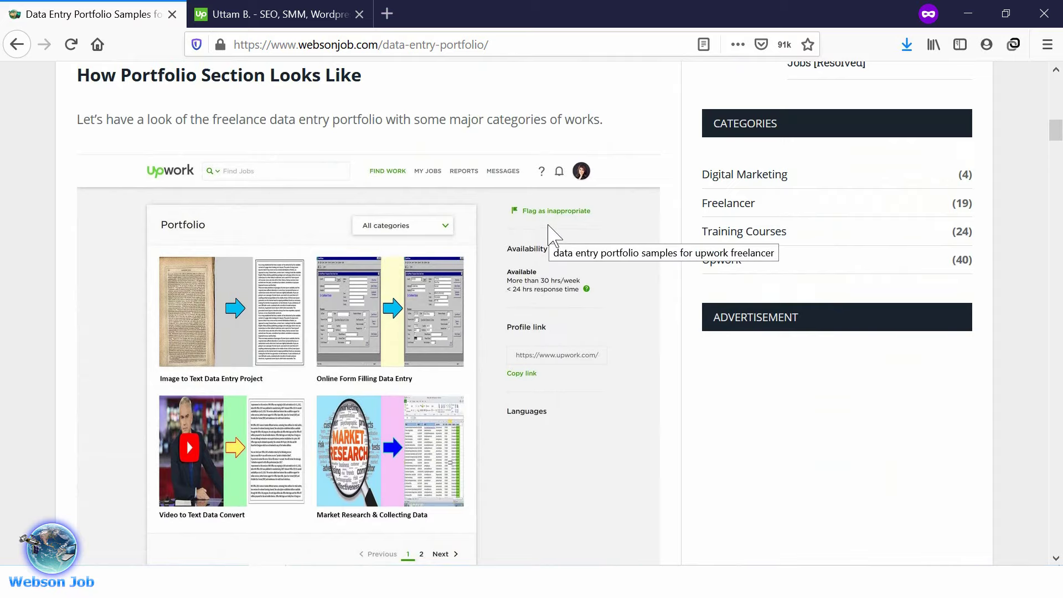
scroll(661, 134, down, 14)
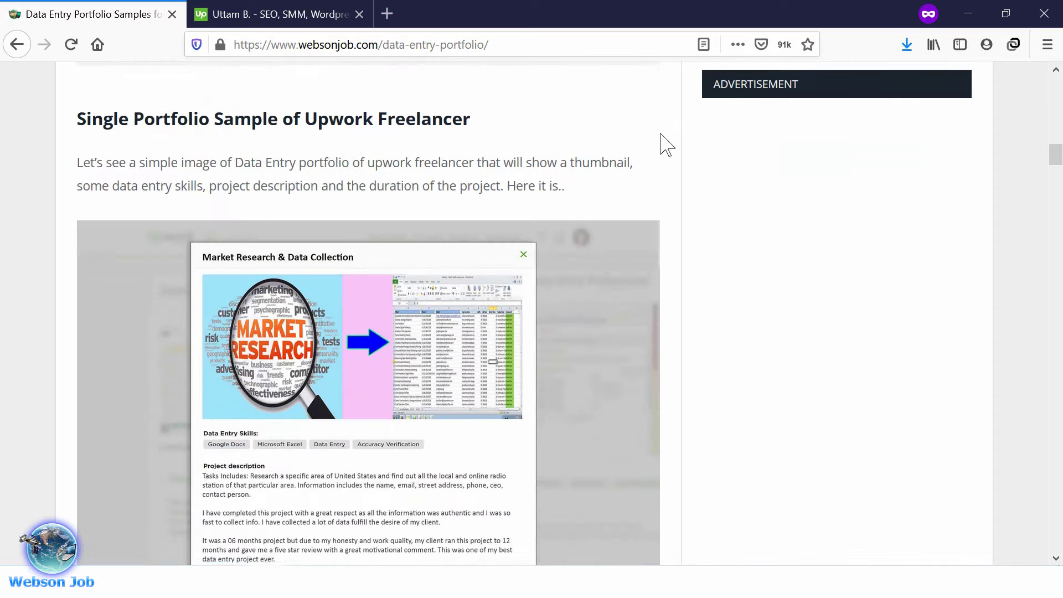
scroll(665, 145, up, 8)
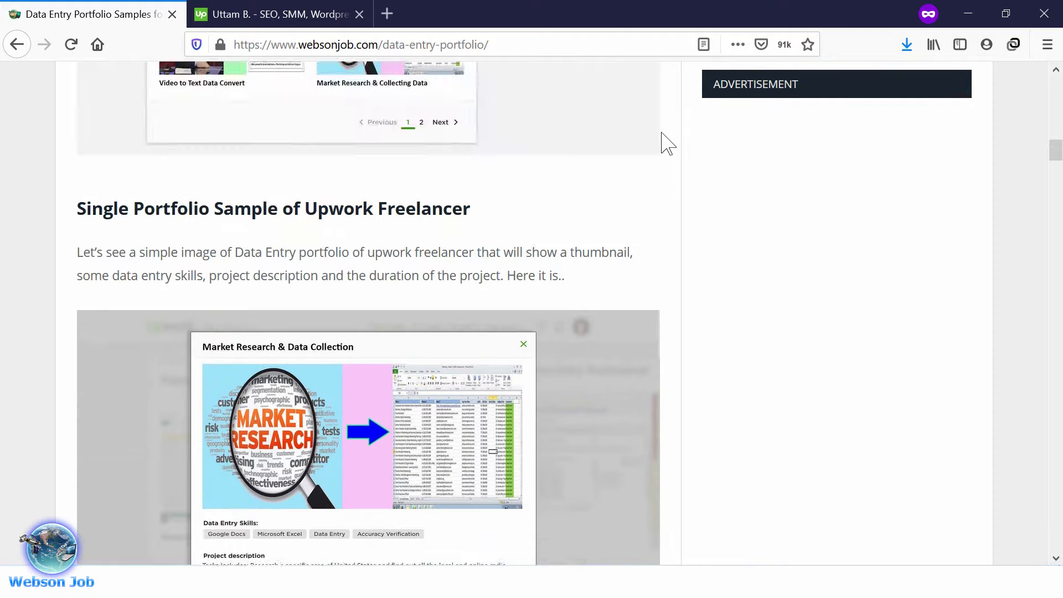